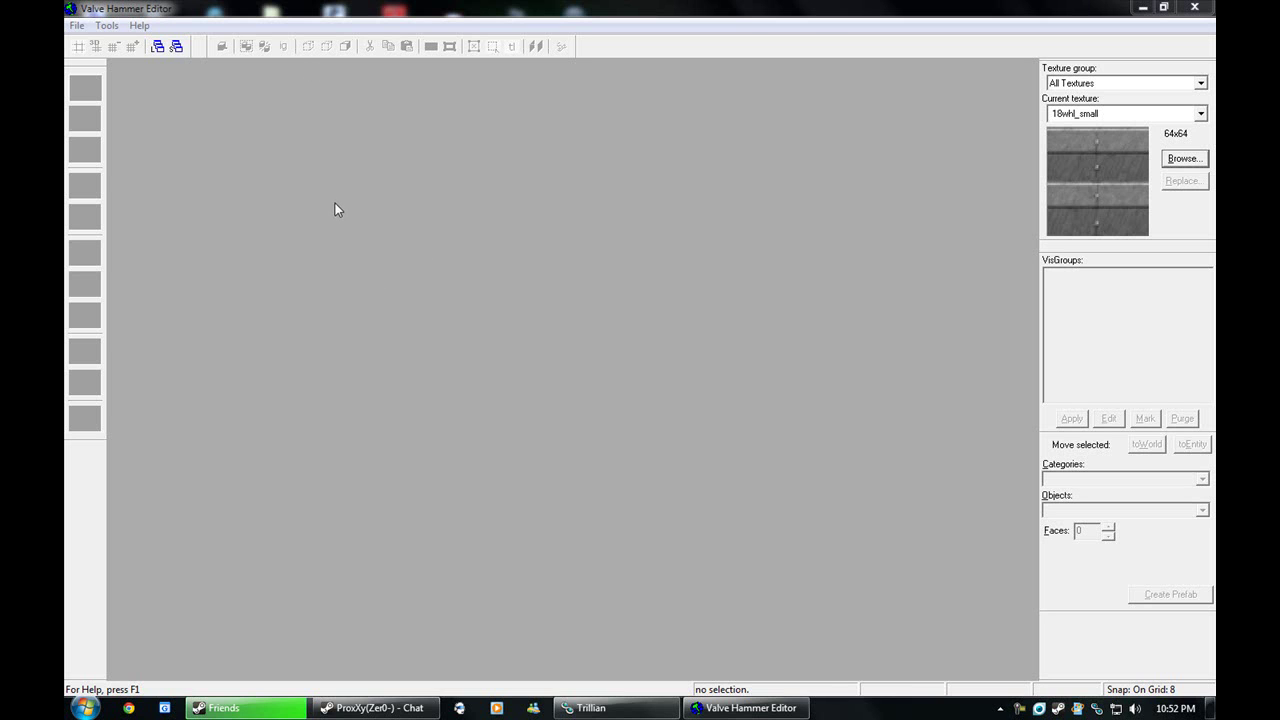
Create a new map document, accepting the game configuration choice
click(78, 25)
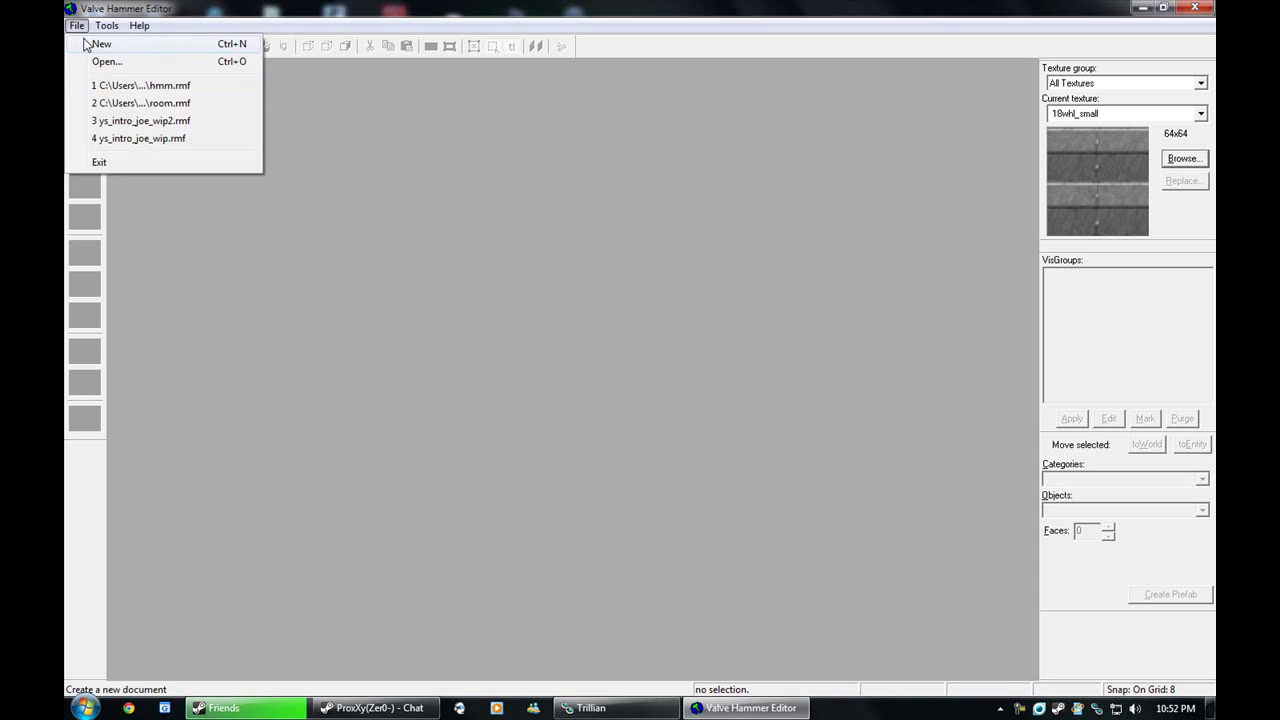
click(88, 43)
double_click(560, 341)
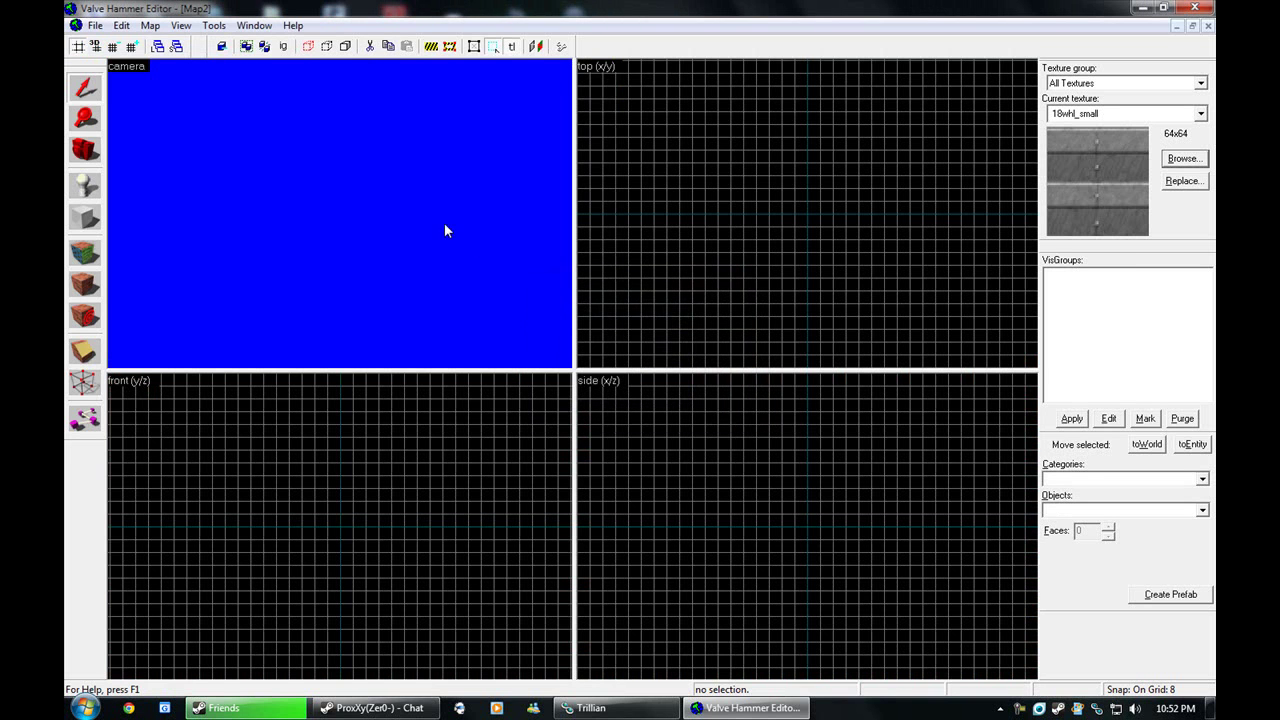
key(d)
drag(340, 213, 340, 213)
key(z)
click(95, 26)
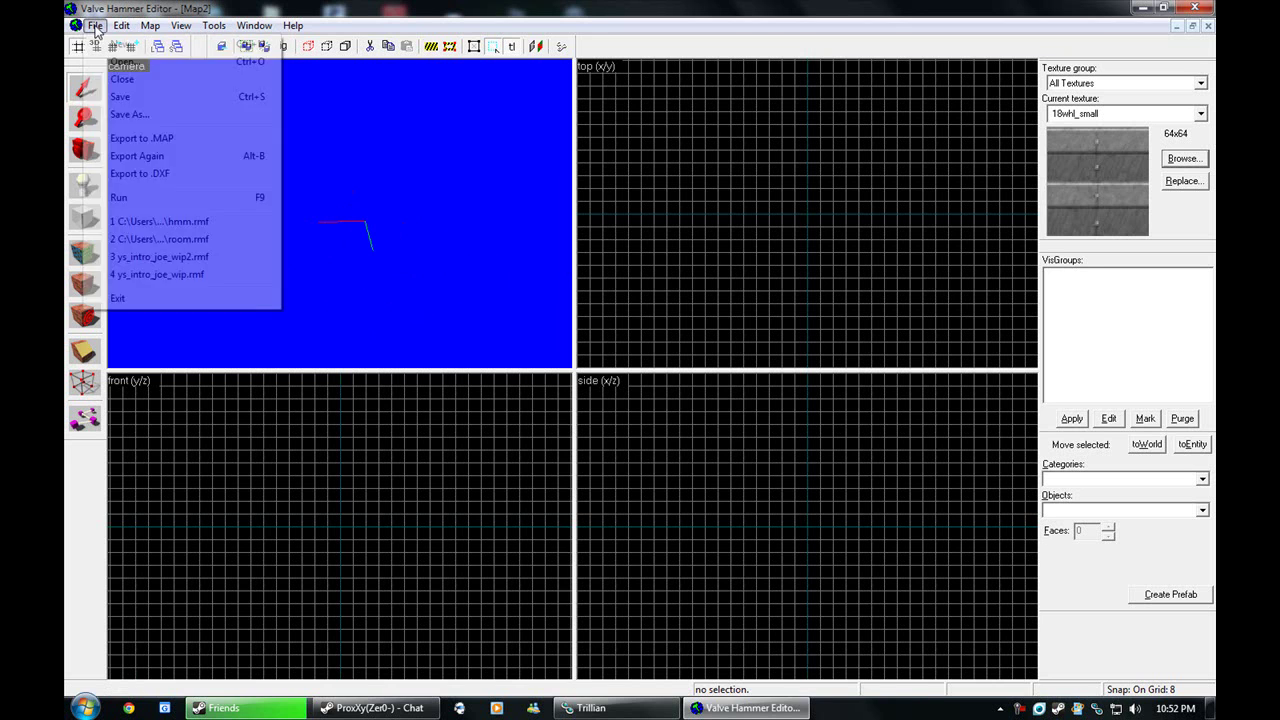
click(743, 152)
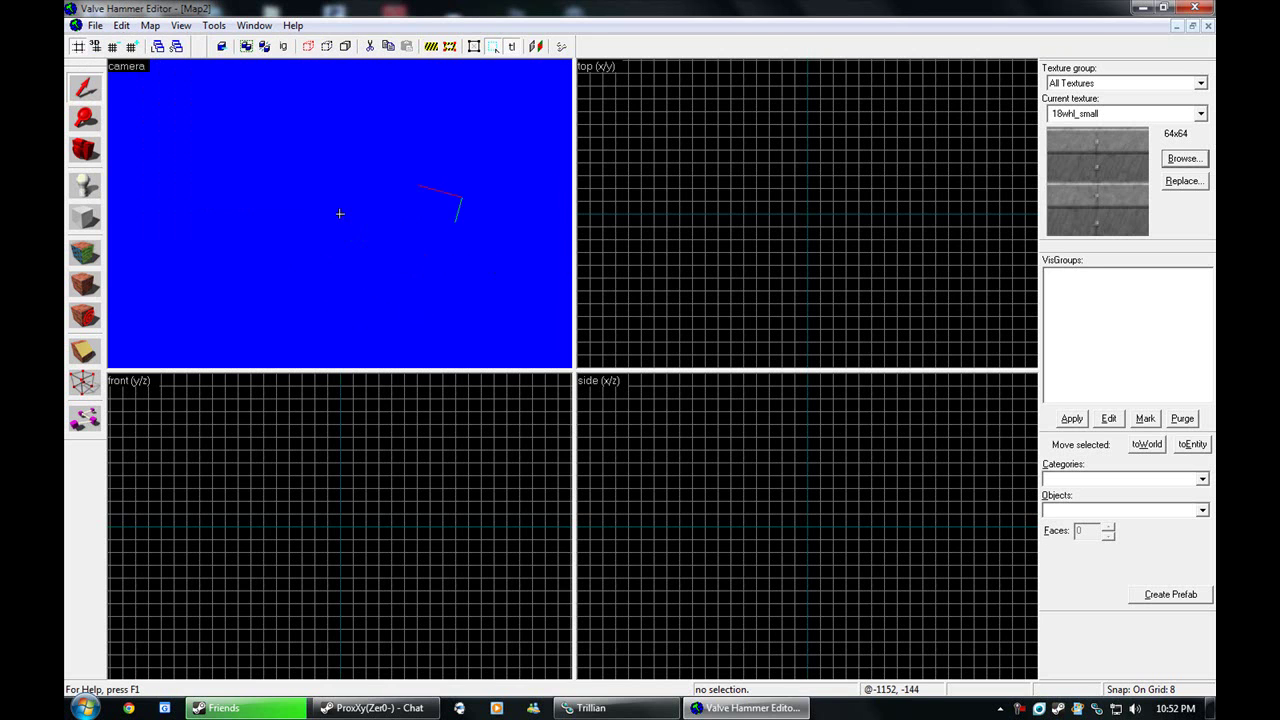
drag(340, 213, 368, 208)
Filter the texture browser by "flr", choose C1A1_FLR2A as the current texture, and activate the Block tool
click(1176, 157)
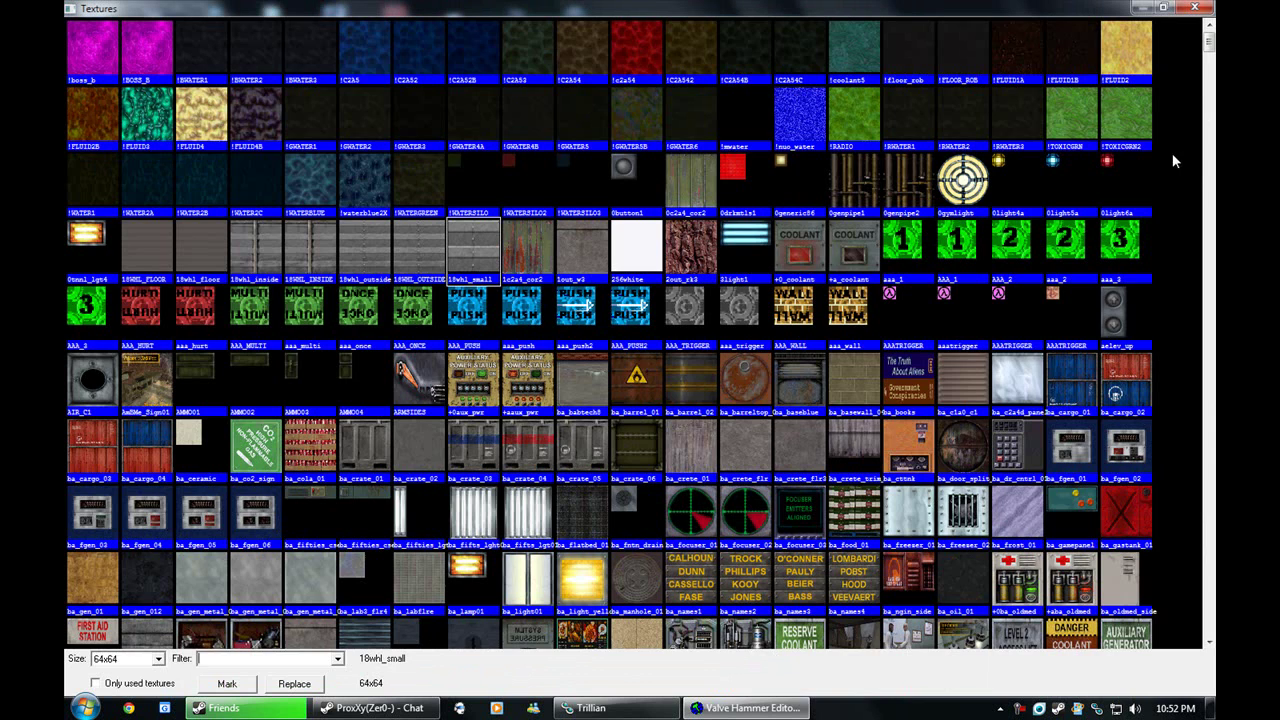
text(flr)
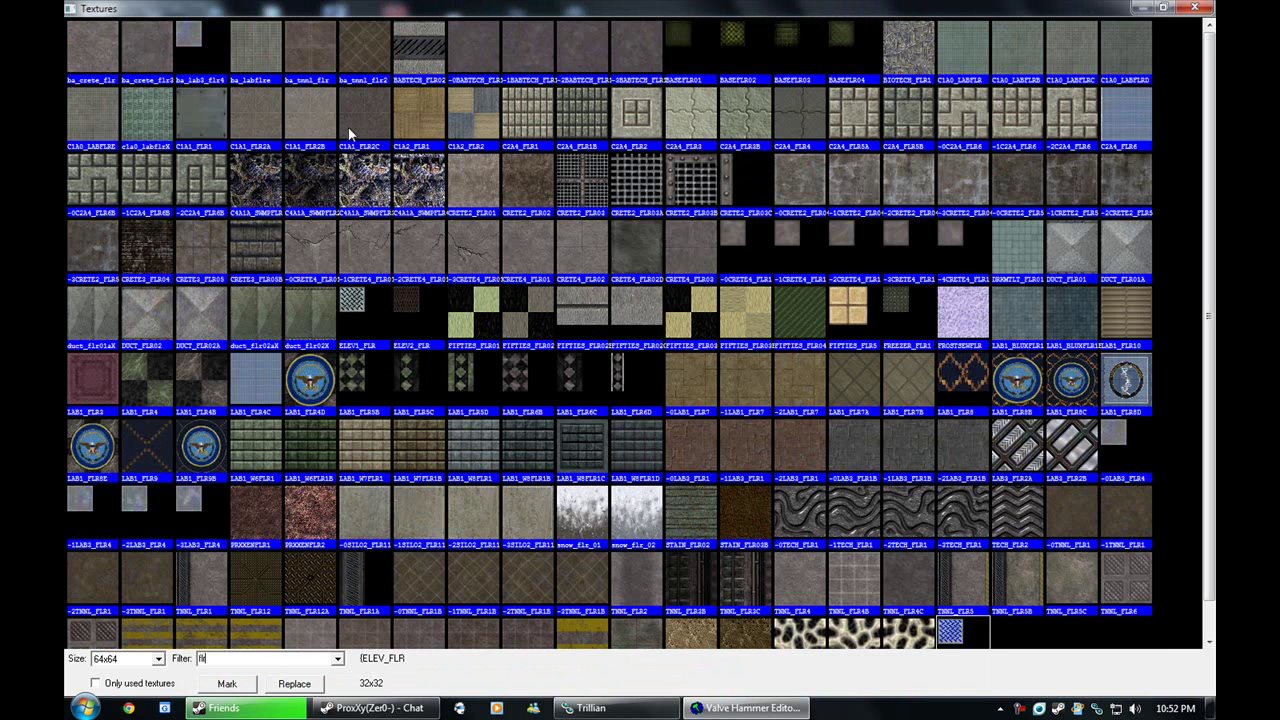
double_click(275, 118)
key(z)
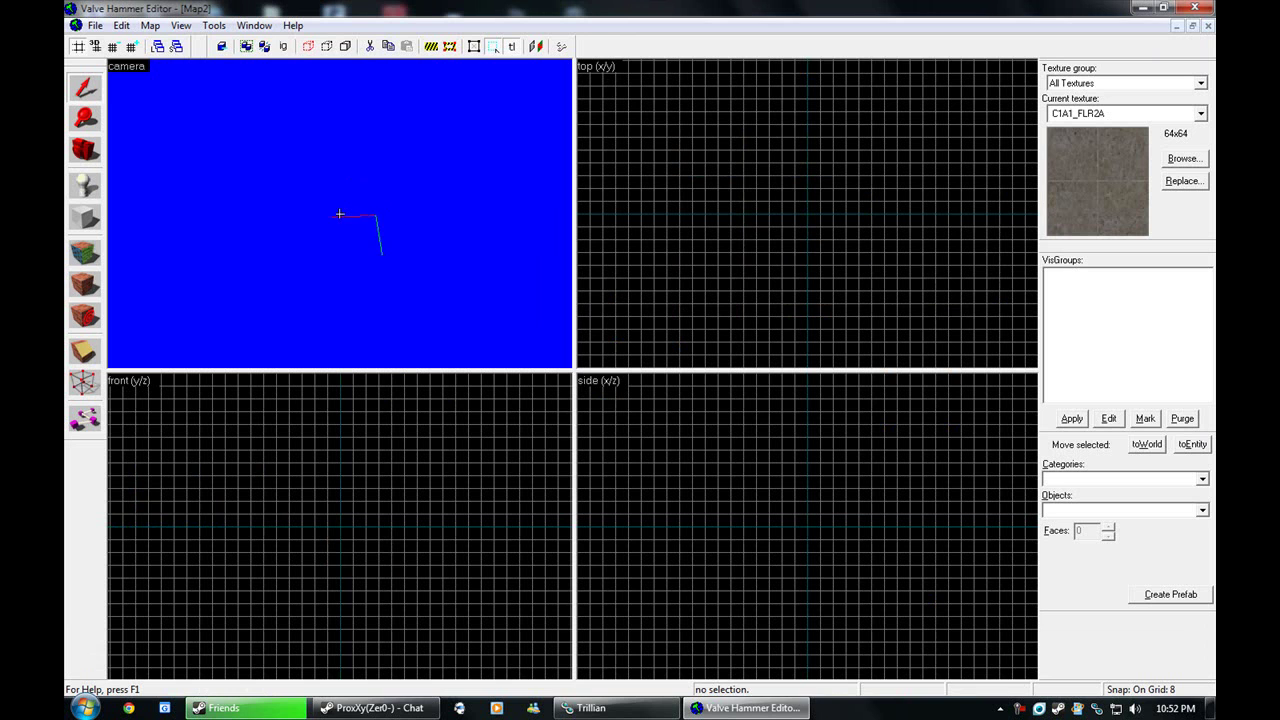
mouse_move(340, 213)
mouse_down()
mouse_move(278, 180)
mouse_move(342, 221)
mouse_up()
click(86, 217)
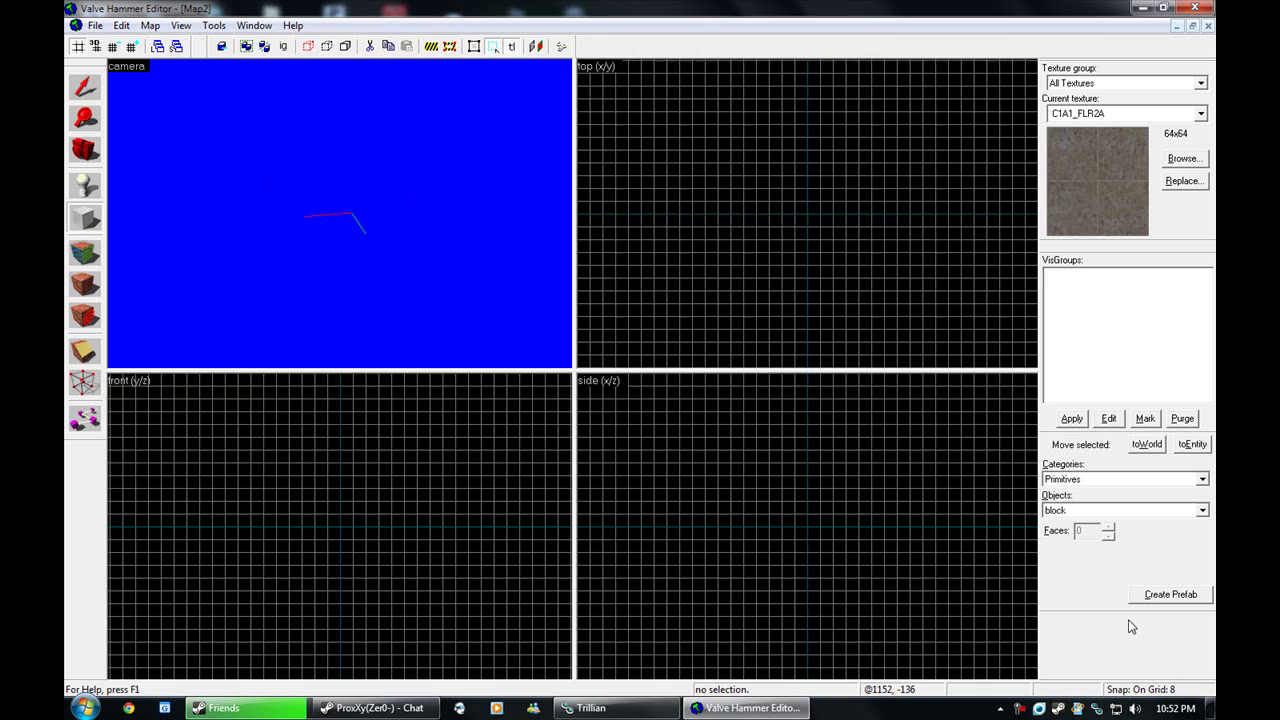
Step the grid size up to 64 and down to 4, then return it to 8
key(bracketright)
key(bracketright)
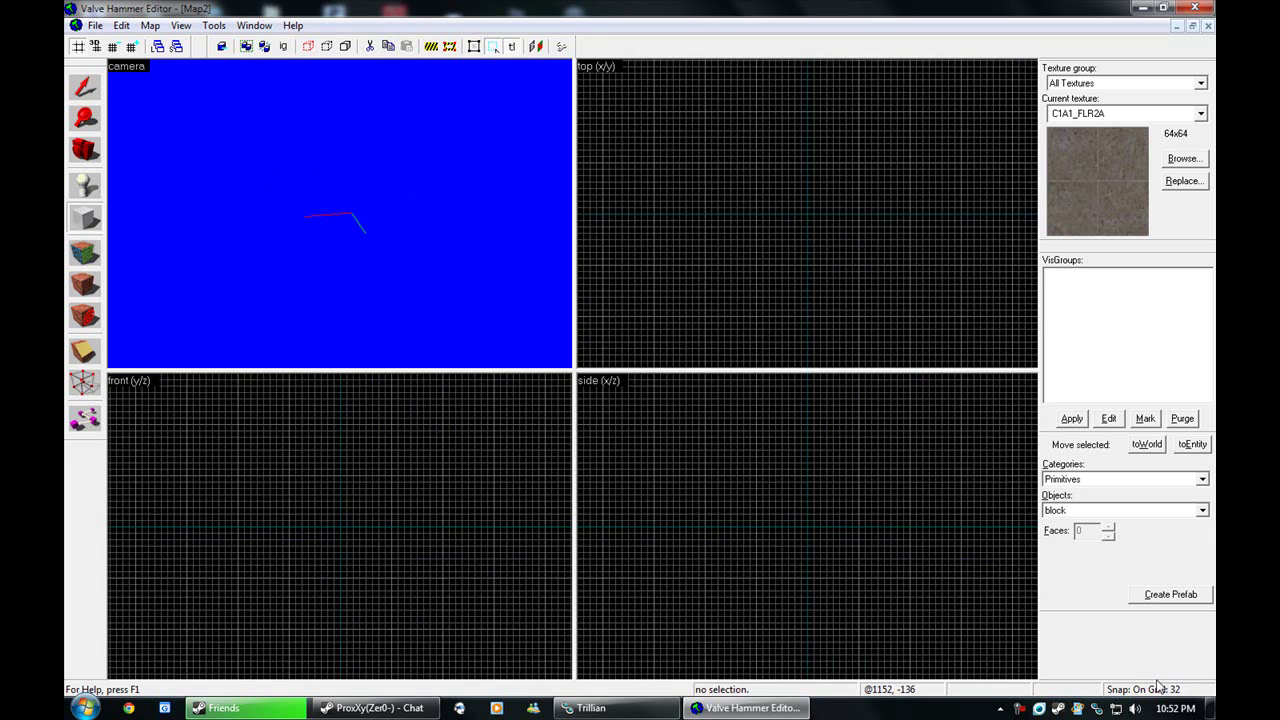
key(bracketright)
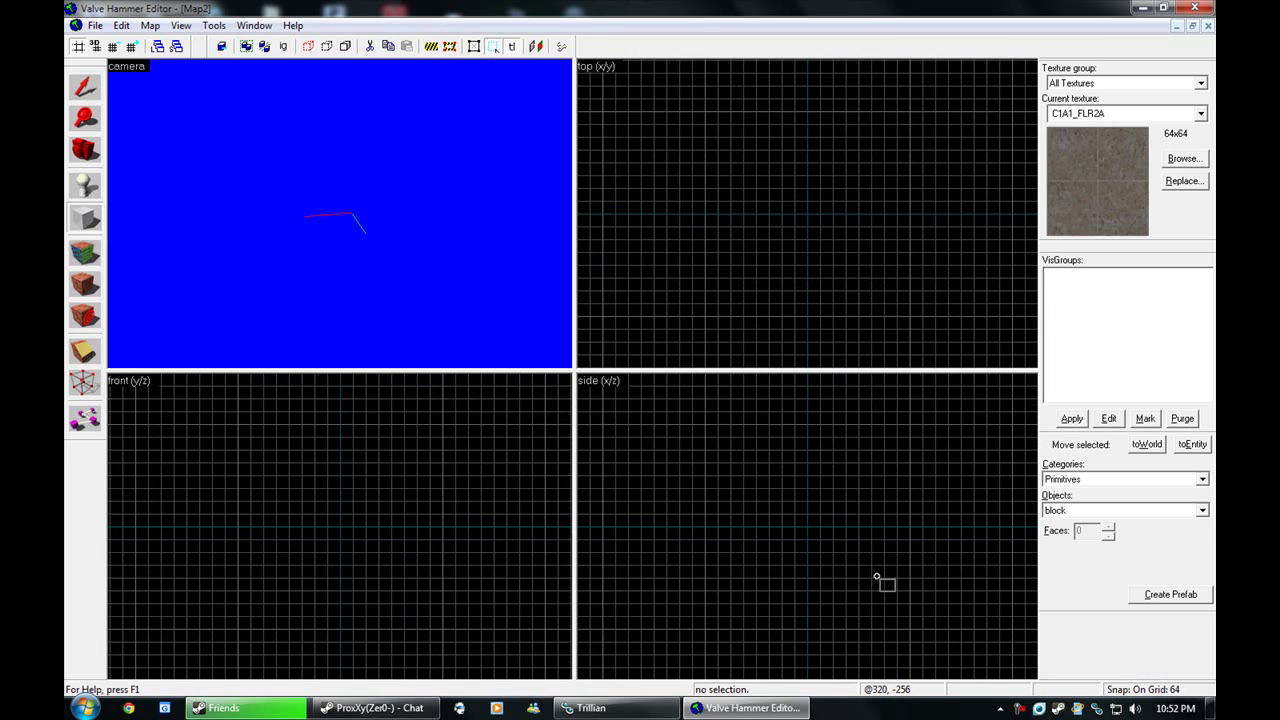
key(bracketleft)
key(bracketleft)
key(bracketleft)
key(bracketleft)
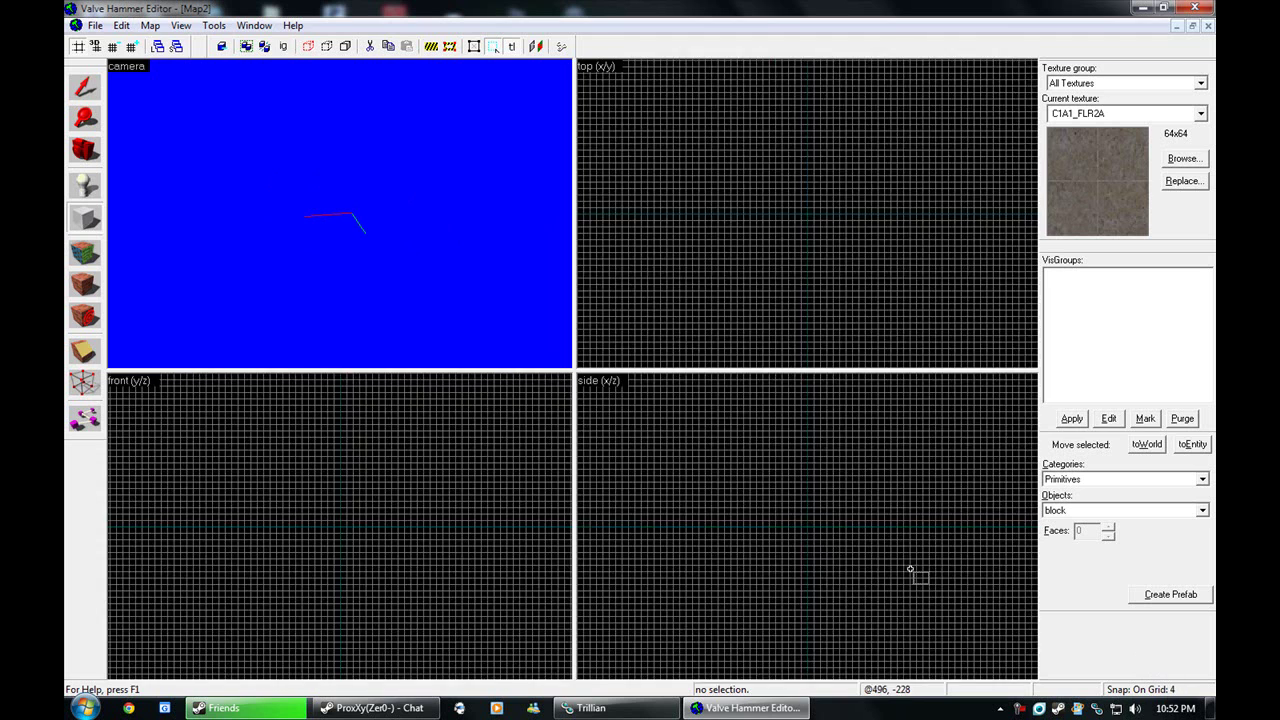
key(bracketright)
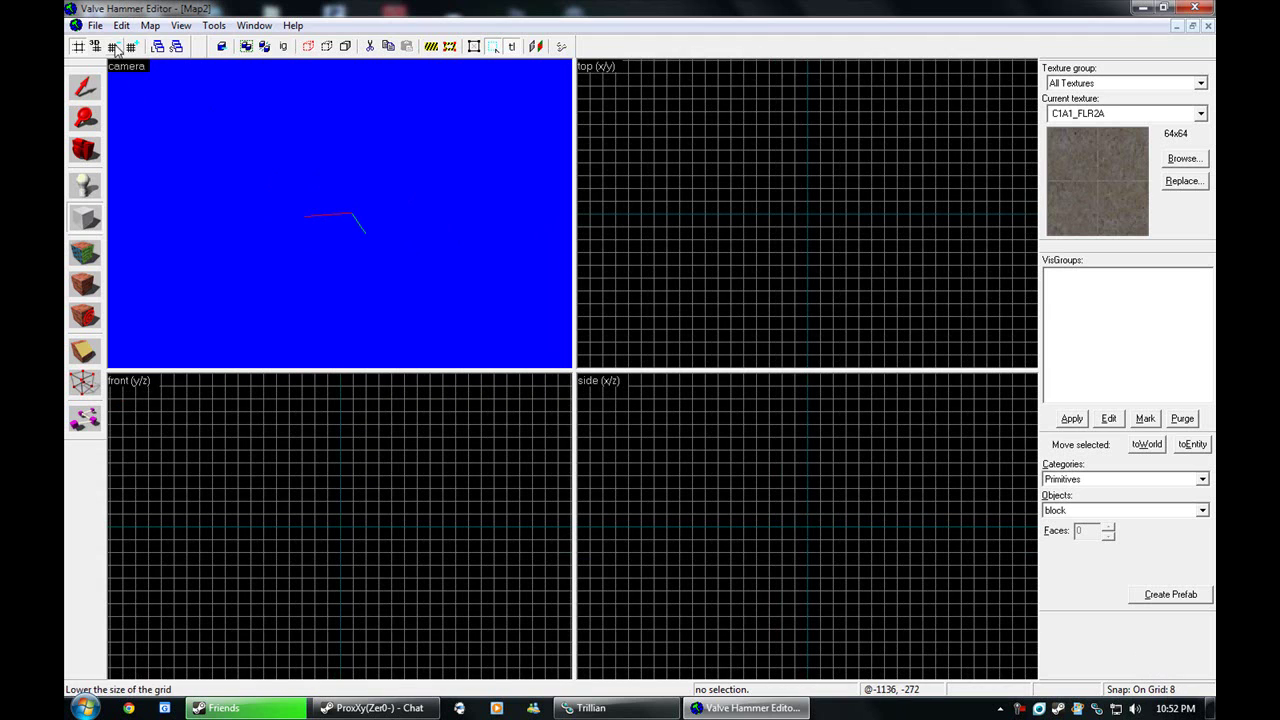
click(114, 47)
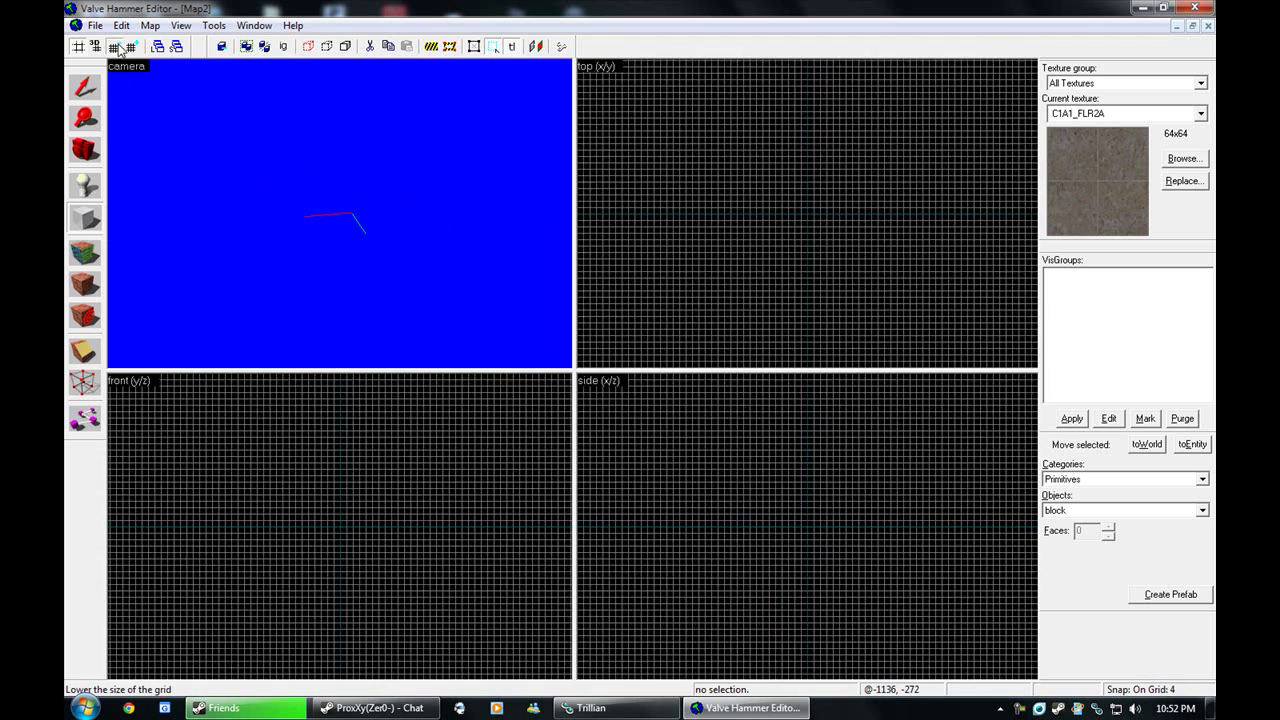
key(bracketright)
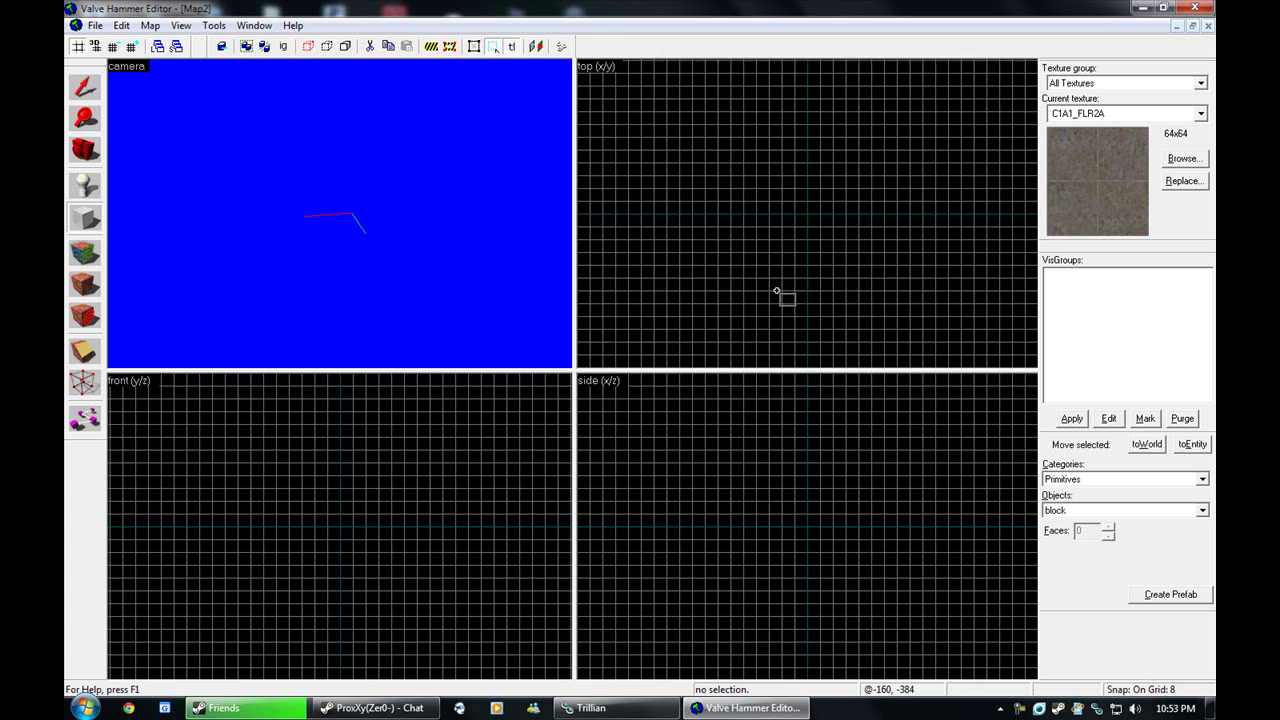
Draw a block outline 256 units wide and 192 units long in the top view
scroll(842, 251, down, 3)
scroll(766, 229, up, 5)
scroll(733, 224, up, 5)
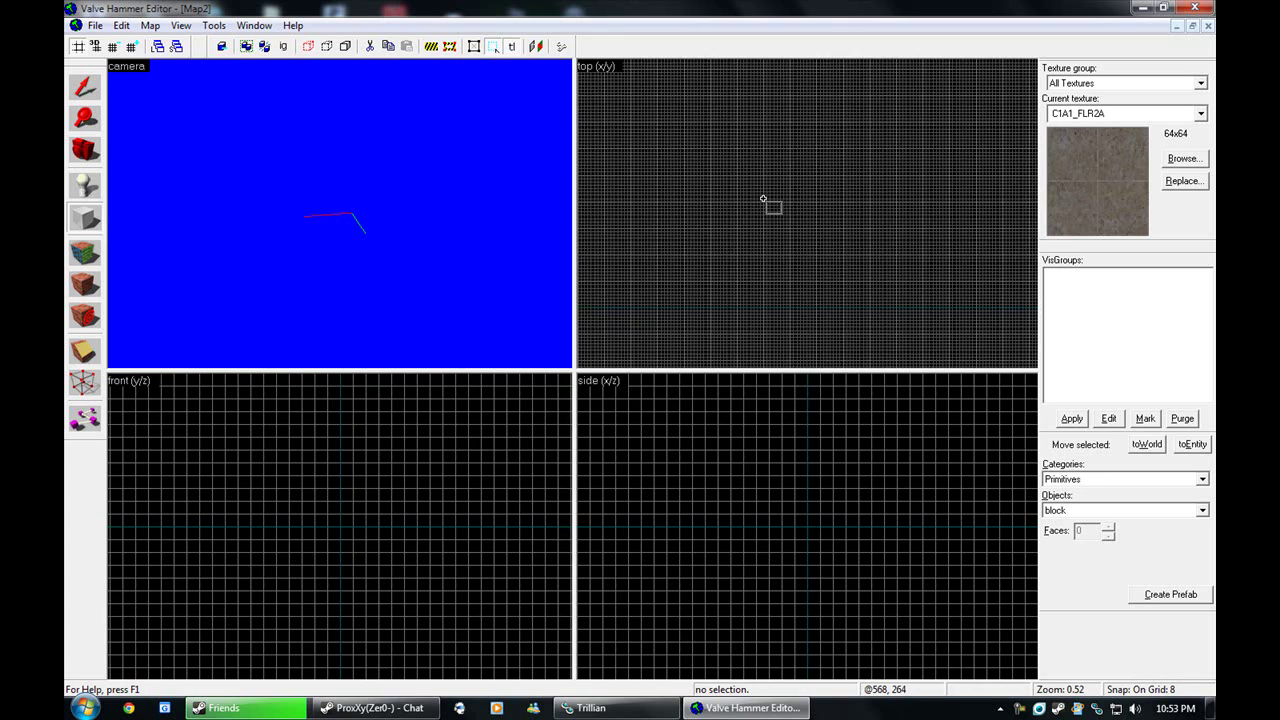
scroll(831, 177, down, 5)
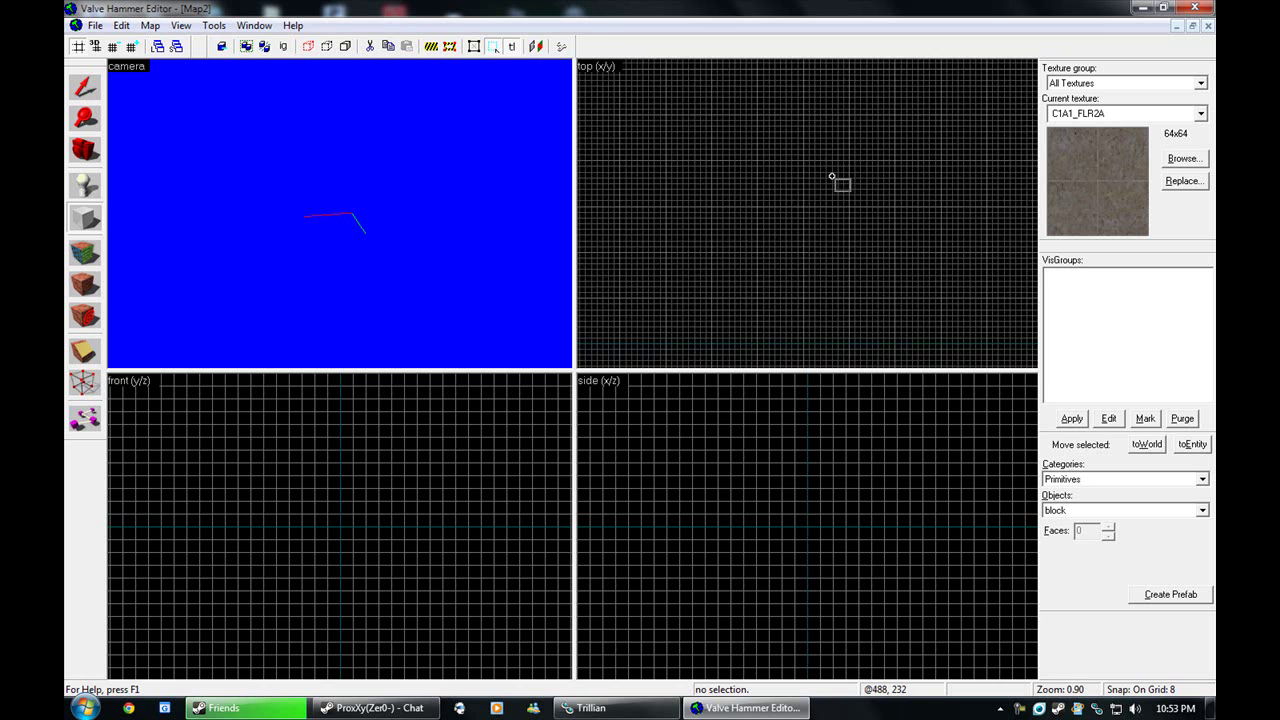
scroll(774, 171, up, 5)
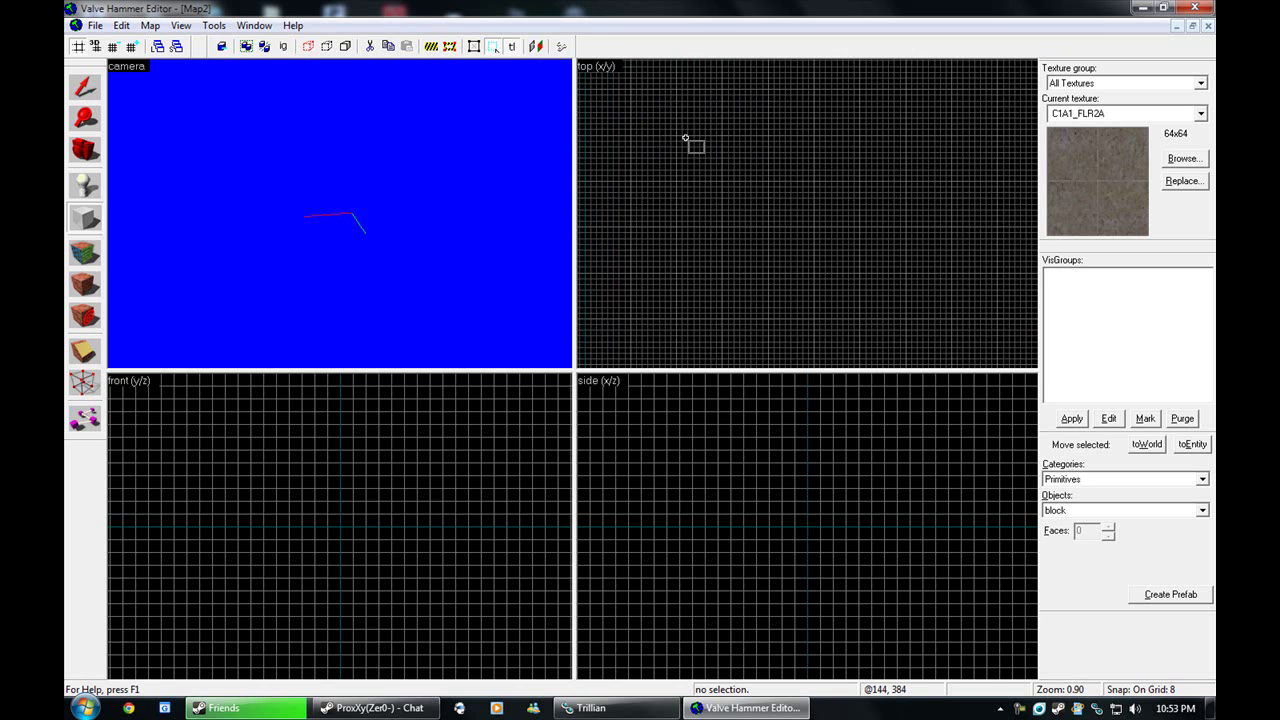
drag(687, 136, 859, 268)
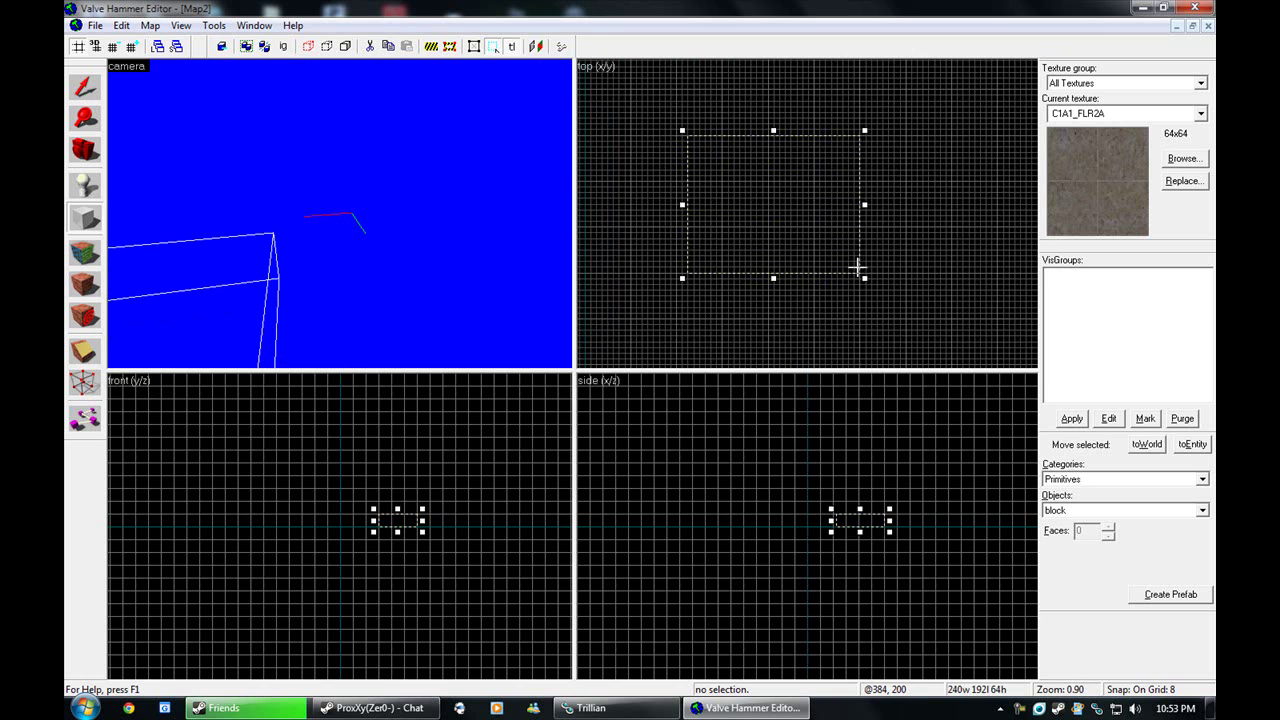
drag(802, 227, 794, 227)
drag(824, 251, 864, 276)
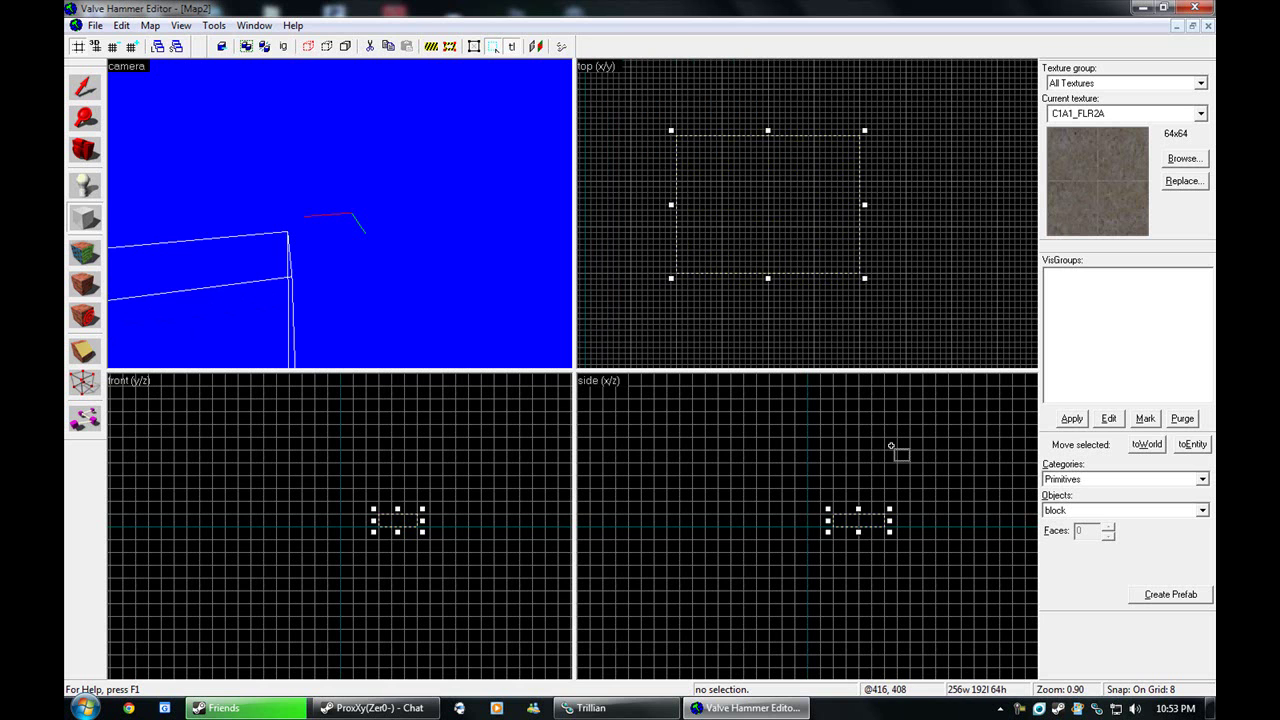
Set the block outline's height to 32 units in the side view, with its upper edge on the zero line
scroll(880, 515, up, 5)
drag(813, 494, 817, 531)
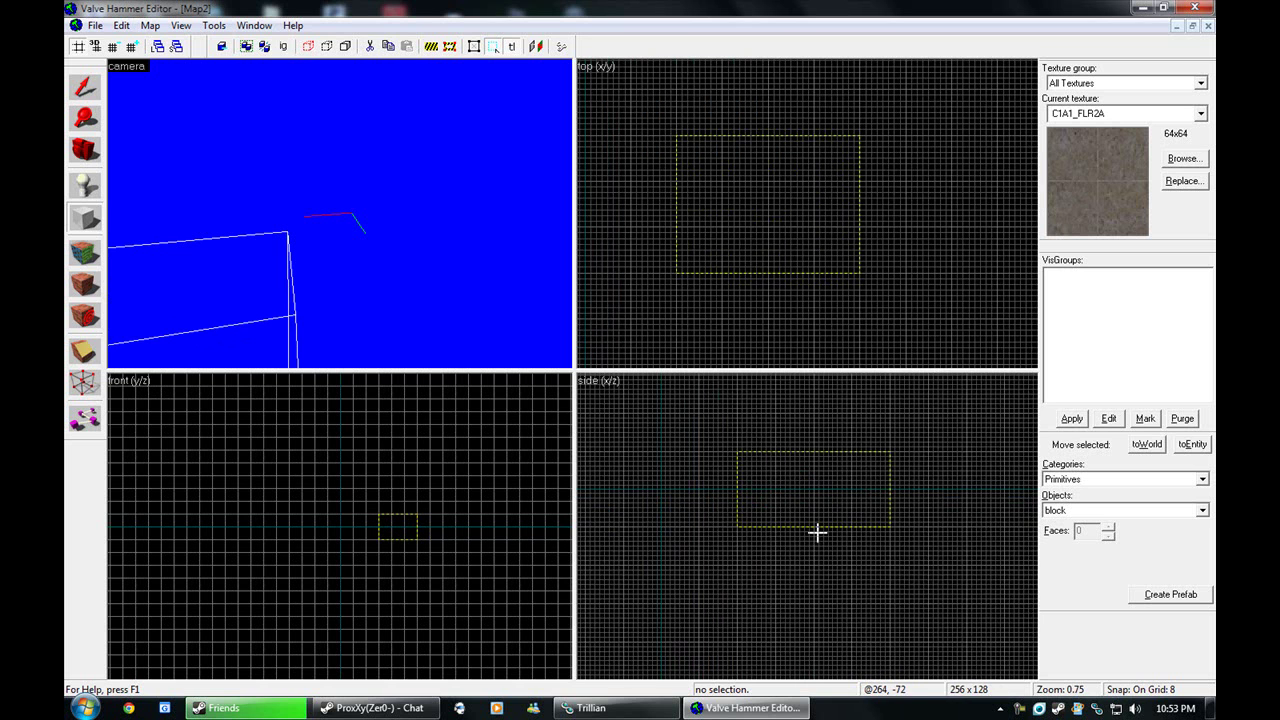
drag(815, 452, 815, 486)
drag(812, 532, 820, 509)
Resize the block outline to 256 by 256 units in the top view and create the floor block
drag(864, 279, 870, 323)
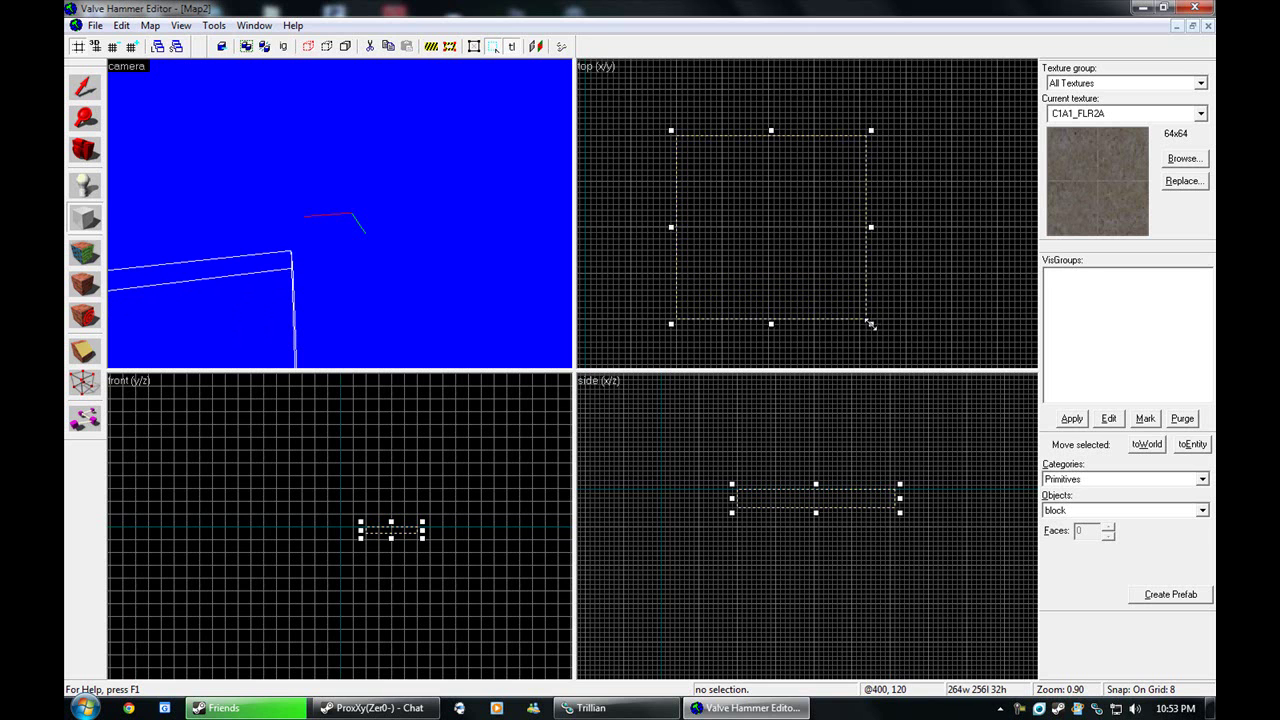
scroll(870, 322, down, 5)
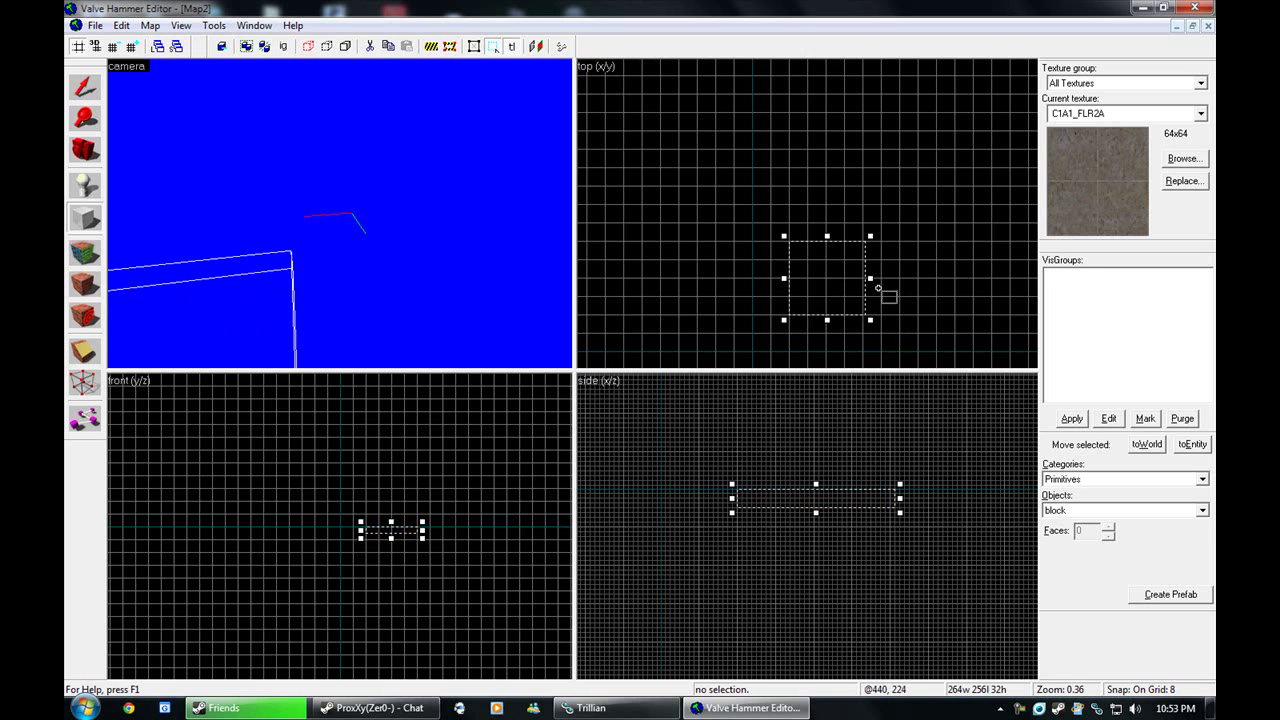
scroll(876, 284, up, 4)
drag(860, 276, 856, 285)
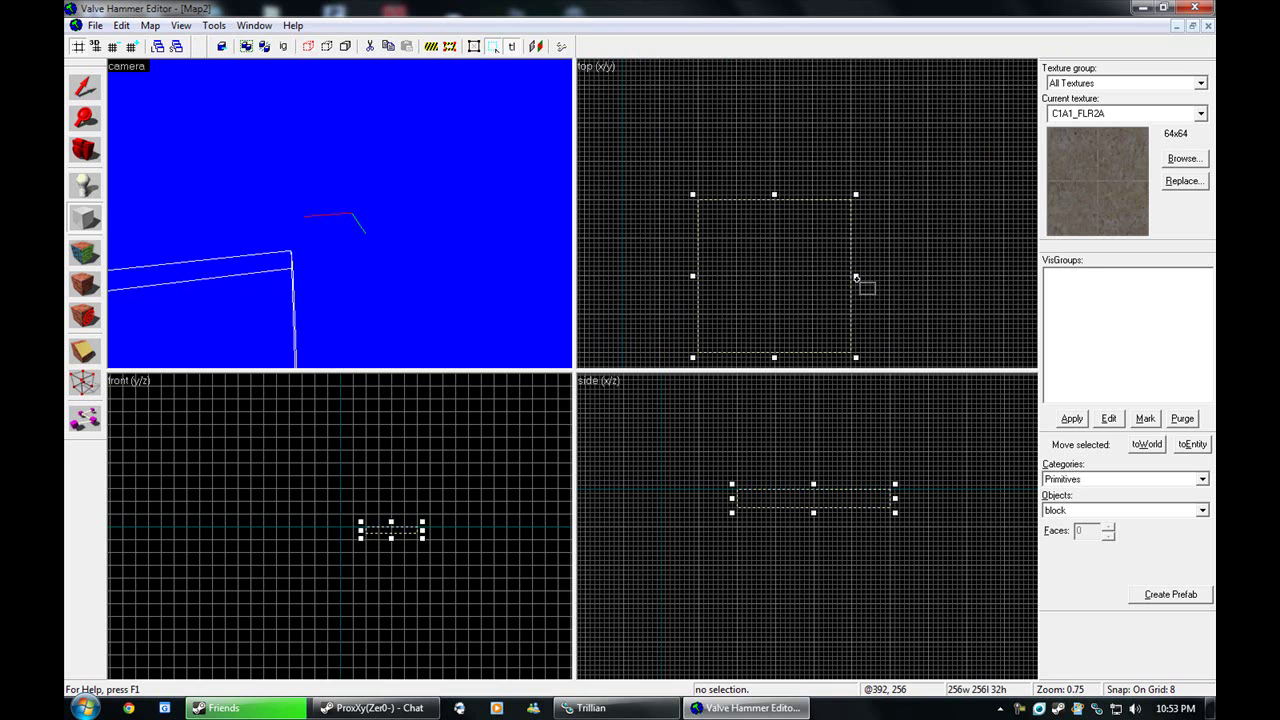
key(Return)
key(z)
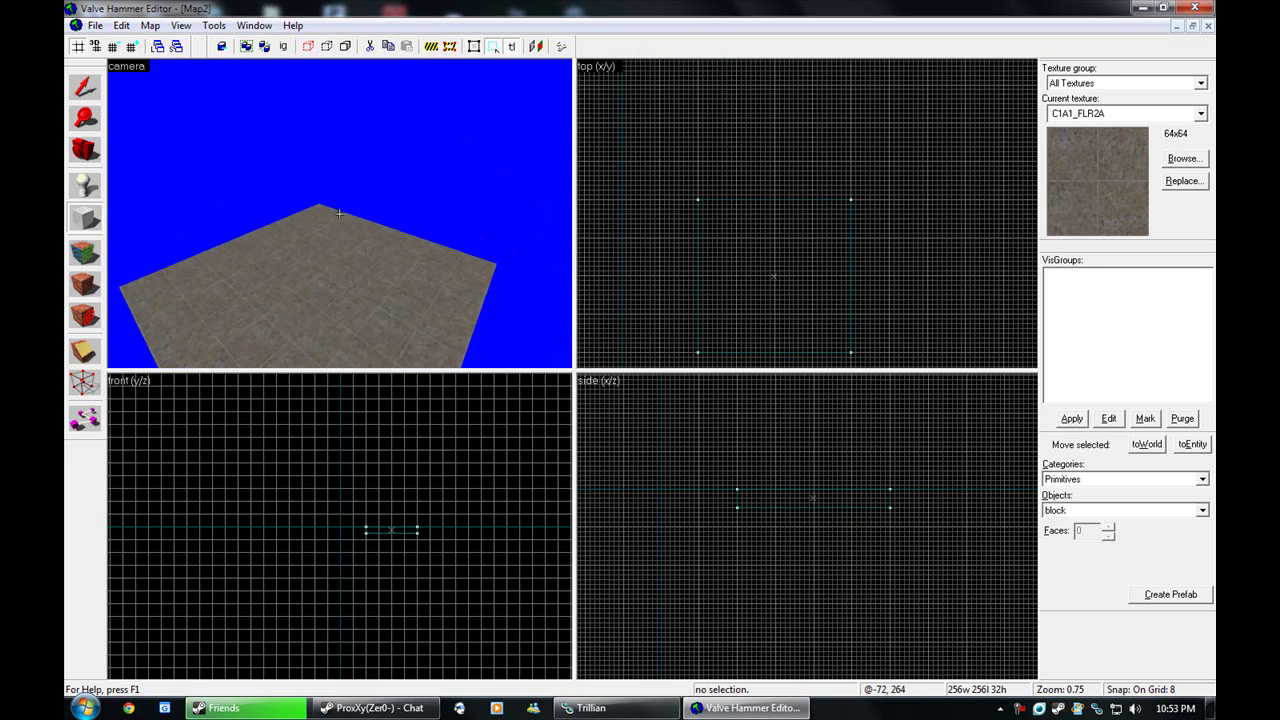
Place an info_player_start entity on the floor in the camera view and select it
key(z)
key(shift+e)
click(376, 232)
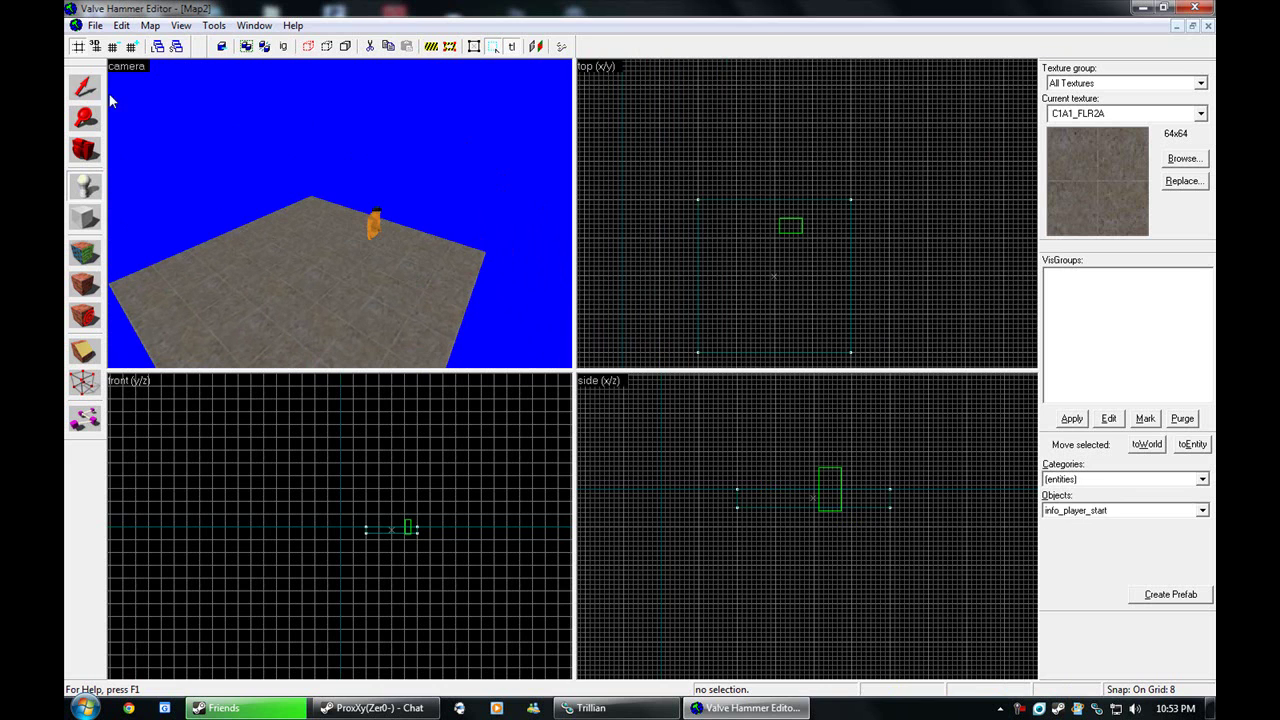
key(shift+s)
click(376, 232)
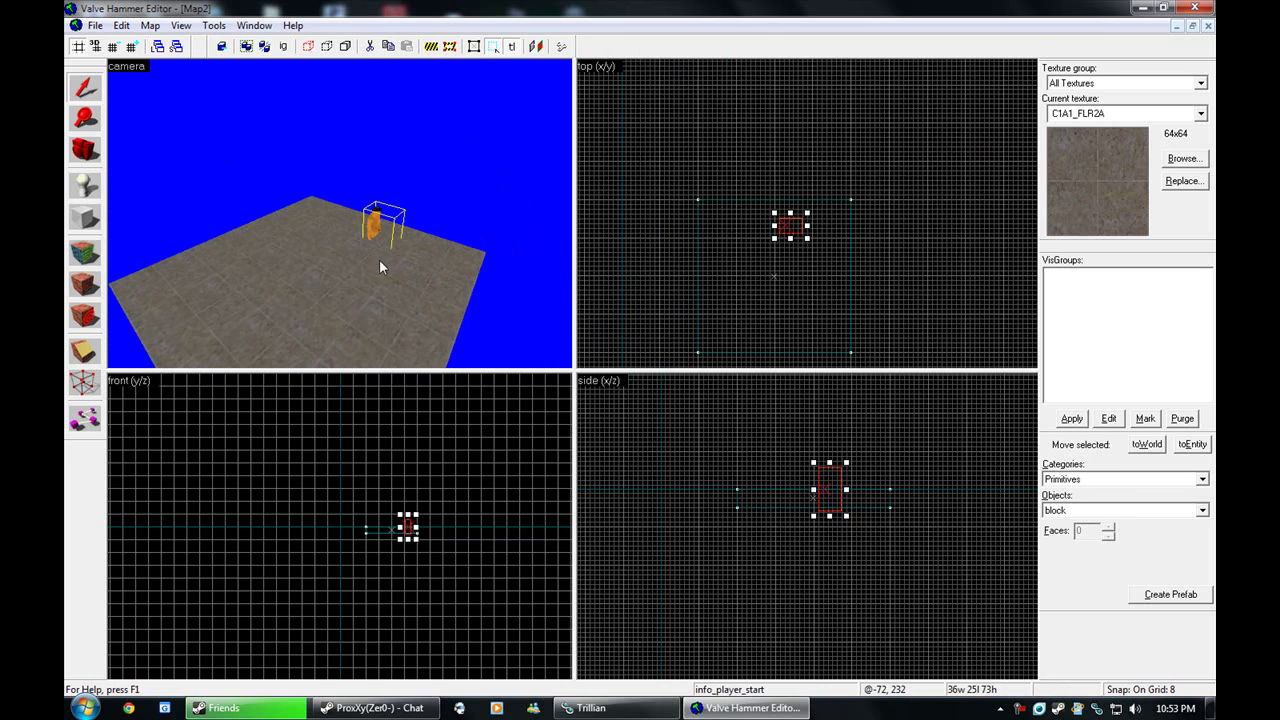
Move the info_player_start entity to the middle of the floor's west edge and raise it to stand just above the surface
click(85, 185)
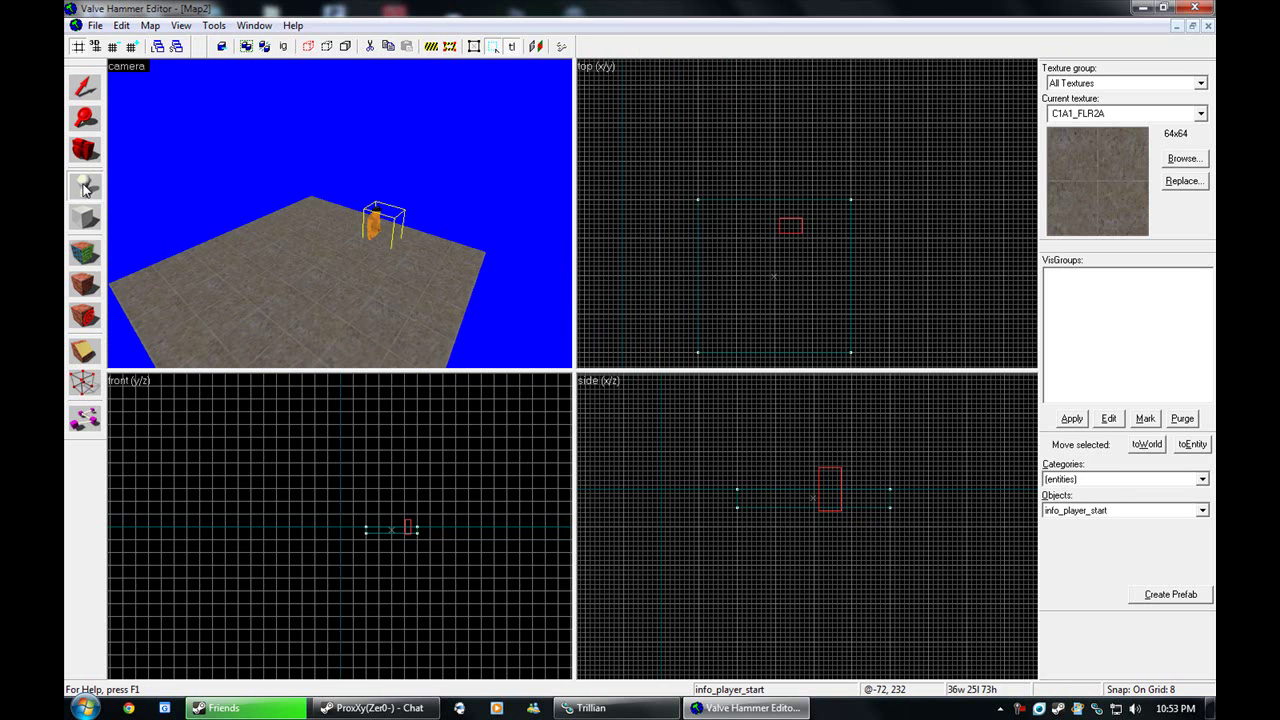
click(85, 87)
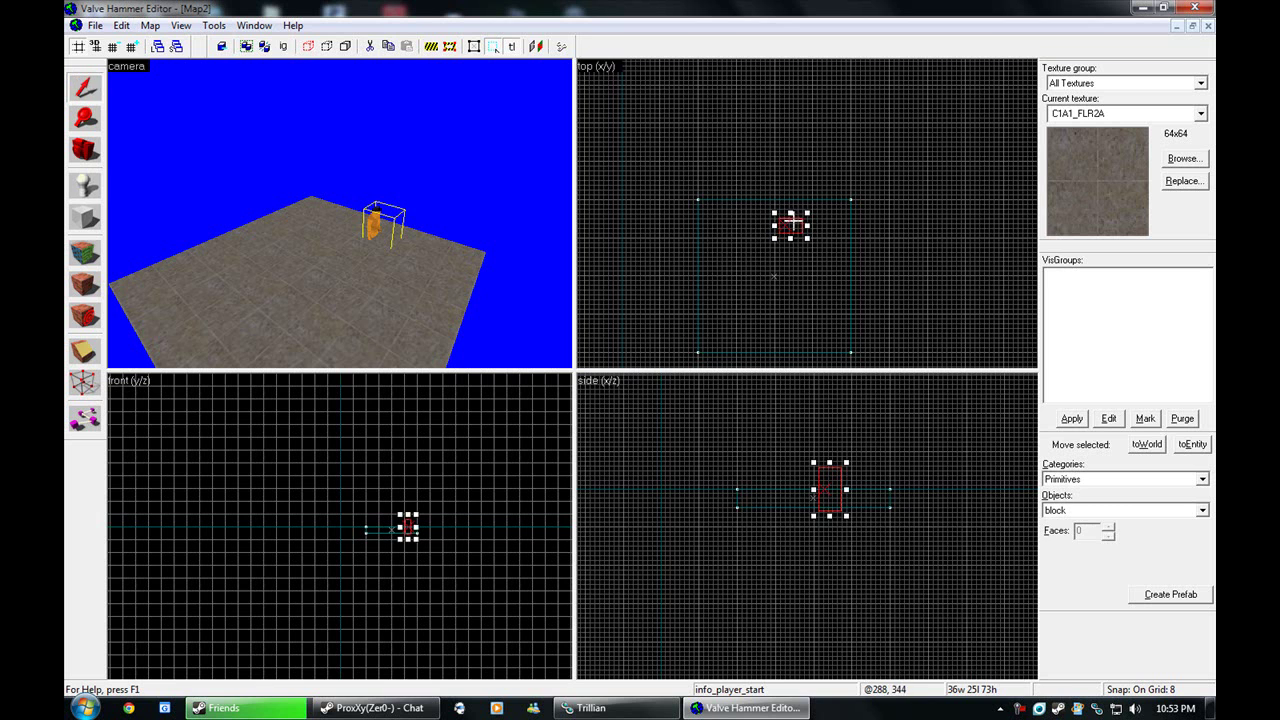
drag(790, 226, 718, 280)
scroll(800, 487, up, 3)
drag(719, 490, 710, 451)
Set the grid size to 32 and enlarge the floor block to 512 by 512 units in the top view
key(z)
key(z)
click(350, 222)
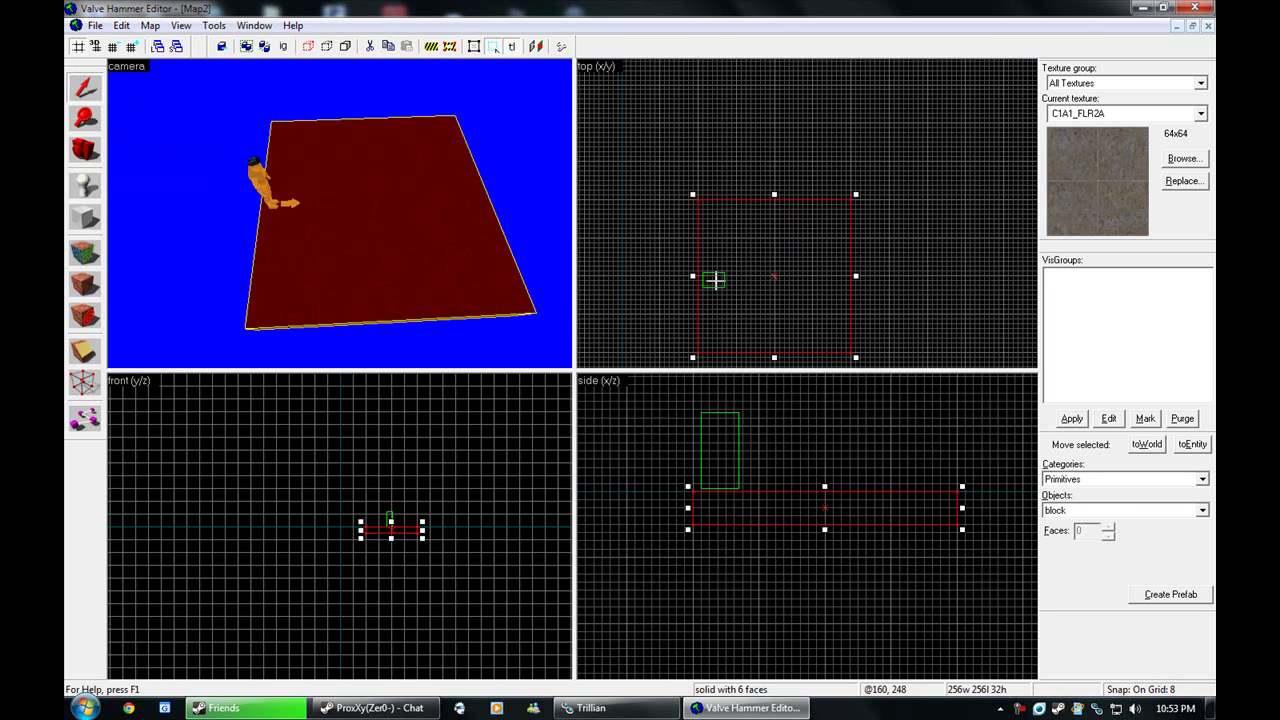
scroll(742, 275, down, 3)
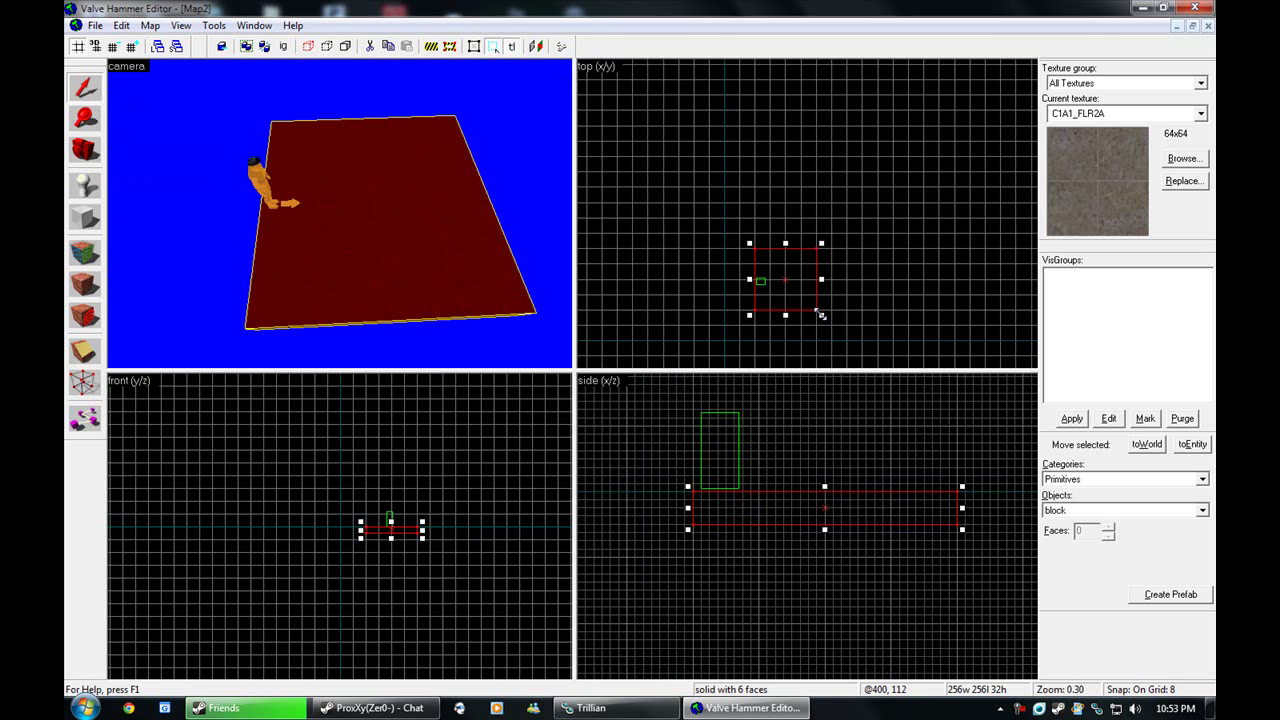
key(bracketright)
key(bracketright)
scroll(815, 313, up, 1)
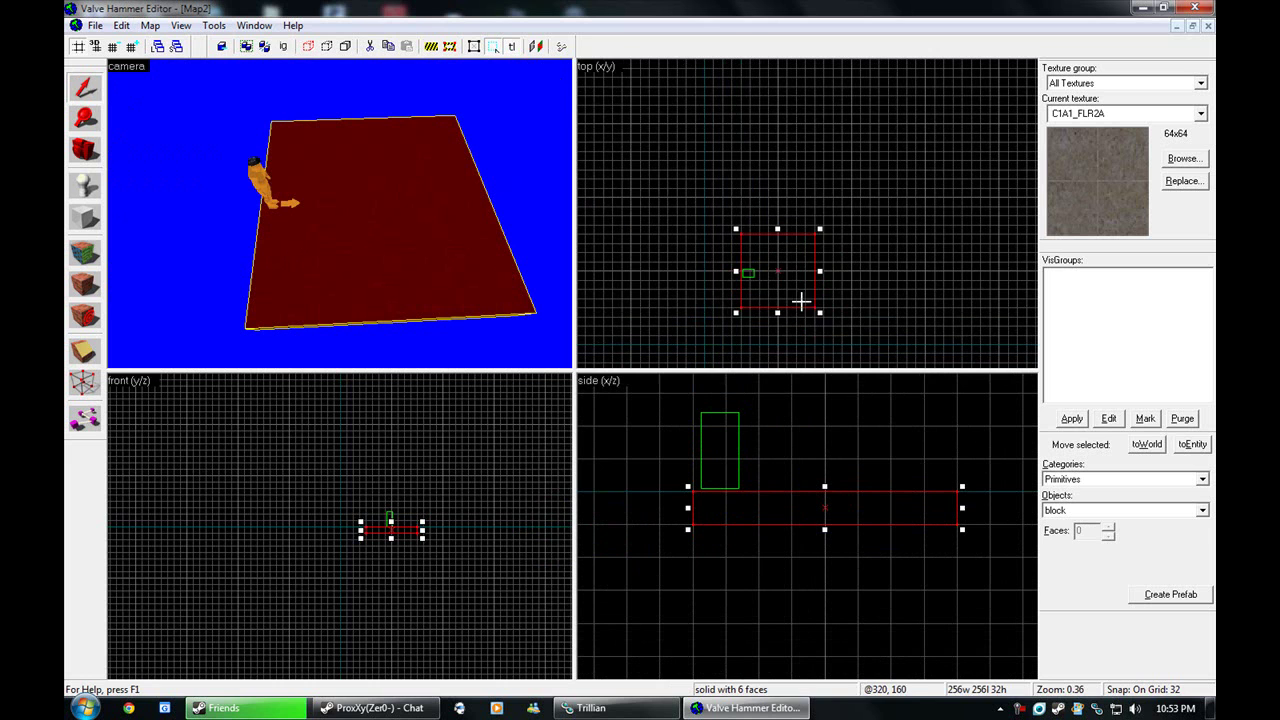
drag(820, 312, 891, 318)
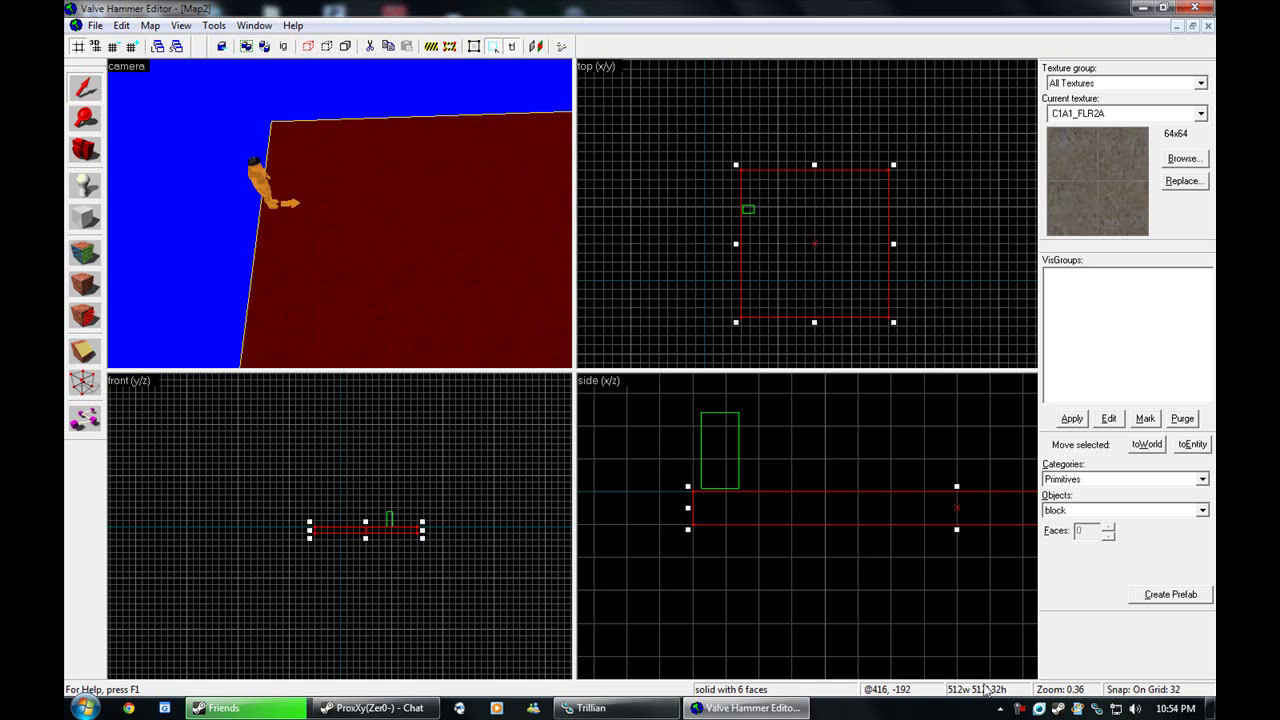
Move the info_player_start entity along the enlarged floor's west edge to about its midpoint
key(z)
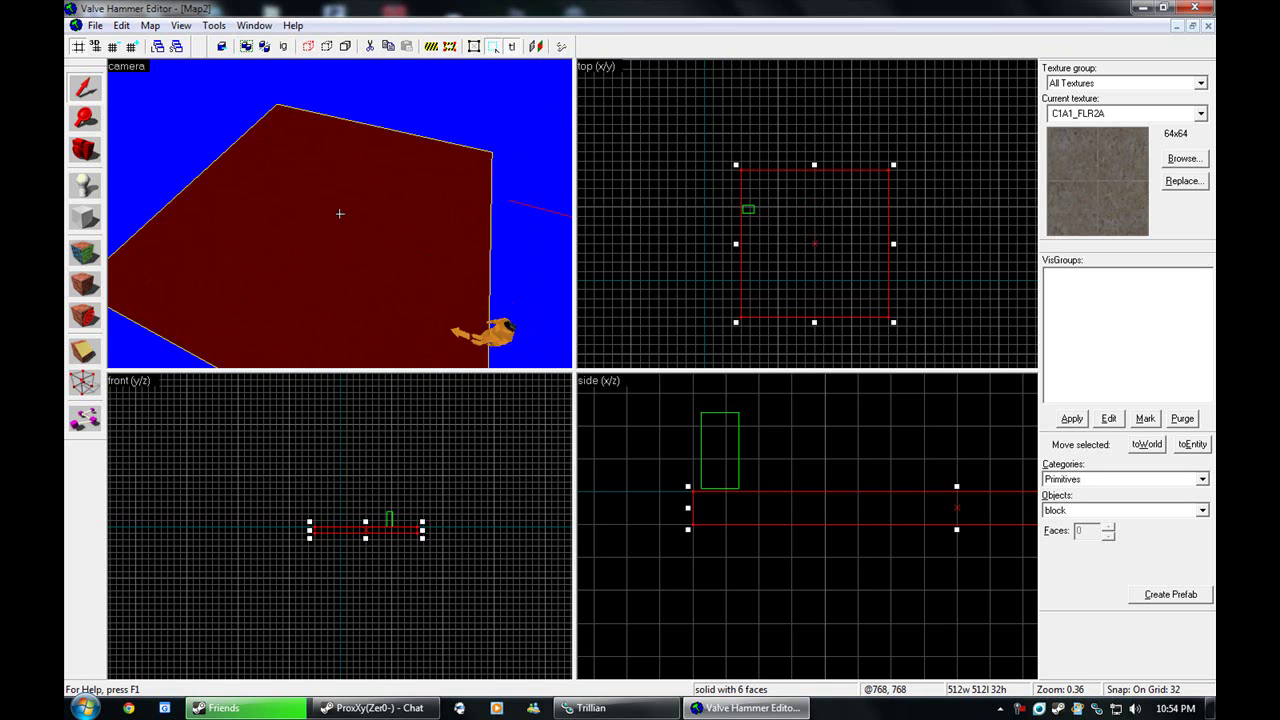
key(z)
click(400, 217)
scroll(791, 233, up, 3)
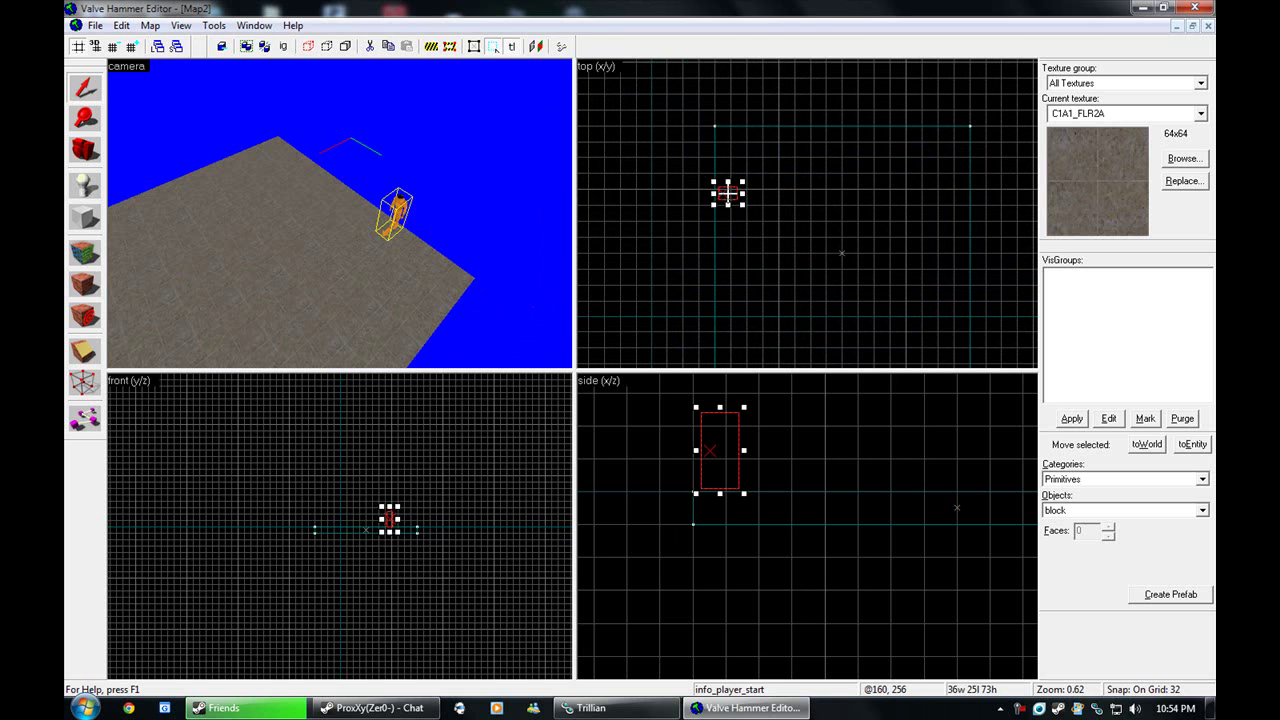
drag(726, 192, 738, 218)
key(z)
key(a)
key(z)
Set the grid size to 8 and fine-position the info_player_start entity near the middle of the floor's west edge
scroll(744, 268, down, 2)
key(bracketleft)
key(bracketleft)
click(739, 214)
click(733, 214)
click(266, 186)
key(z)
key(a)
key(z)
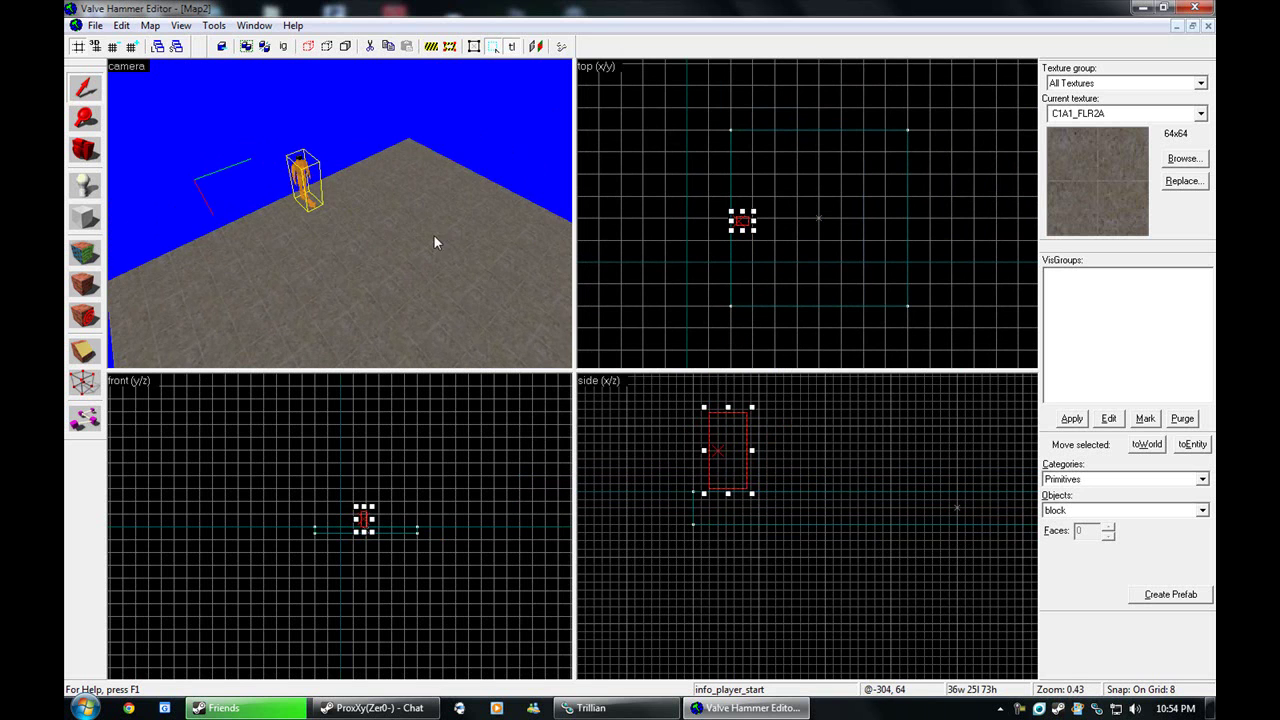
Move the info_player_start entity slightly east, away from the floor's west edge
key(z)
key(a)
key(a)
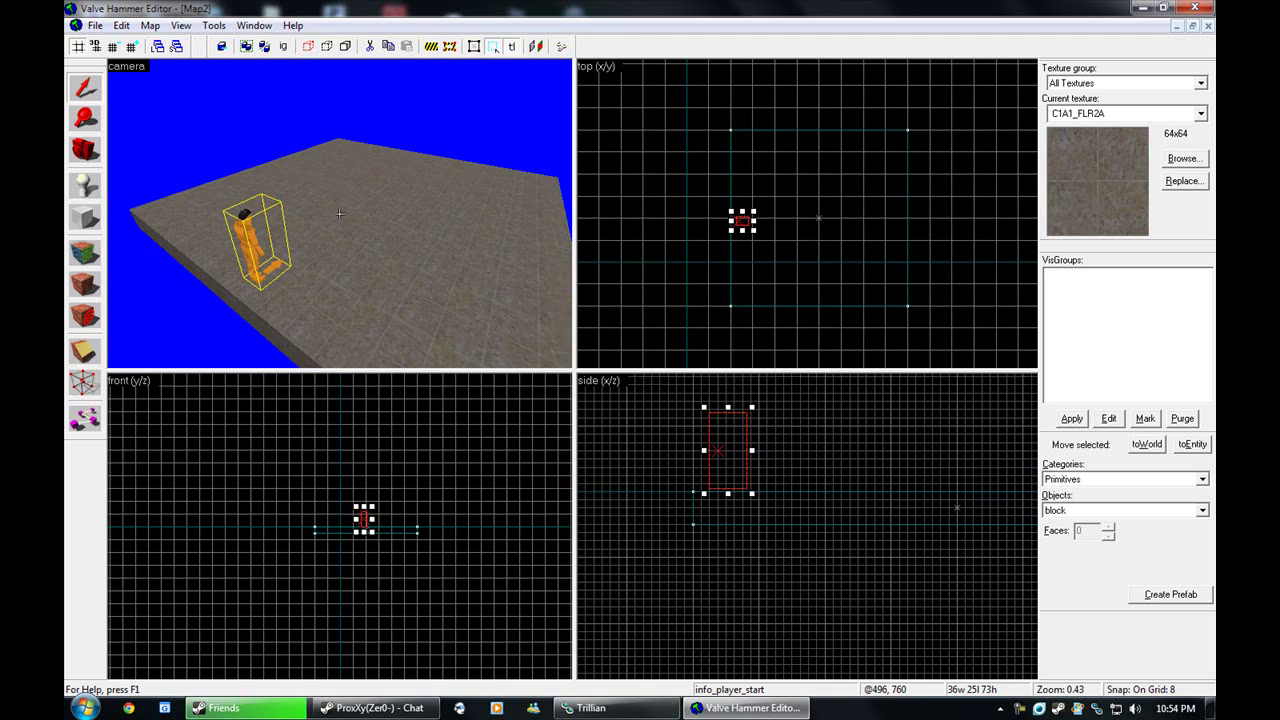
key(z)
drag(740, 221, 748, 221)
Choose C1A3WALL10 from the wall textures as the current texture
click(1182, 162)
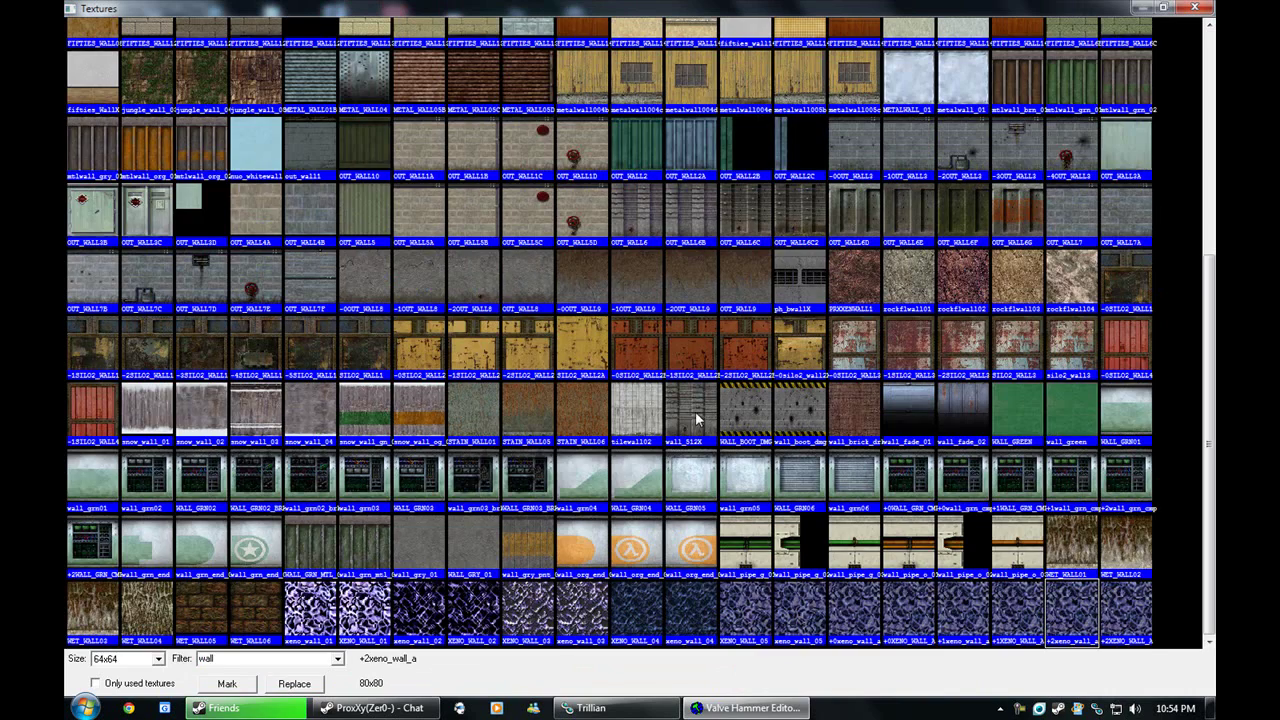
scroll(614, 333, up, 5)
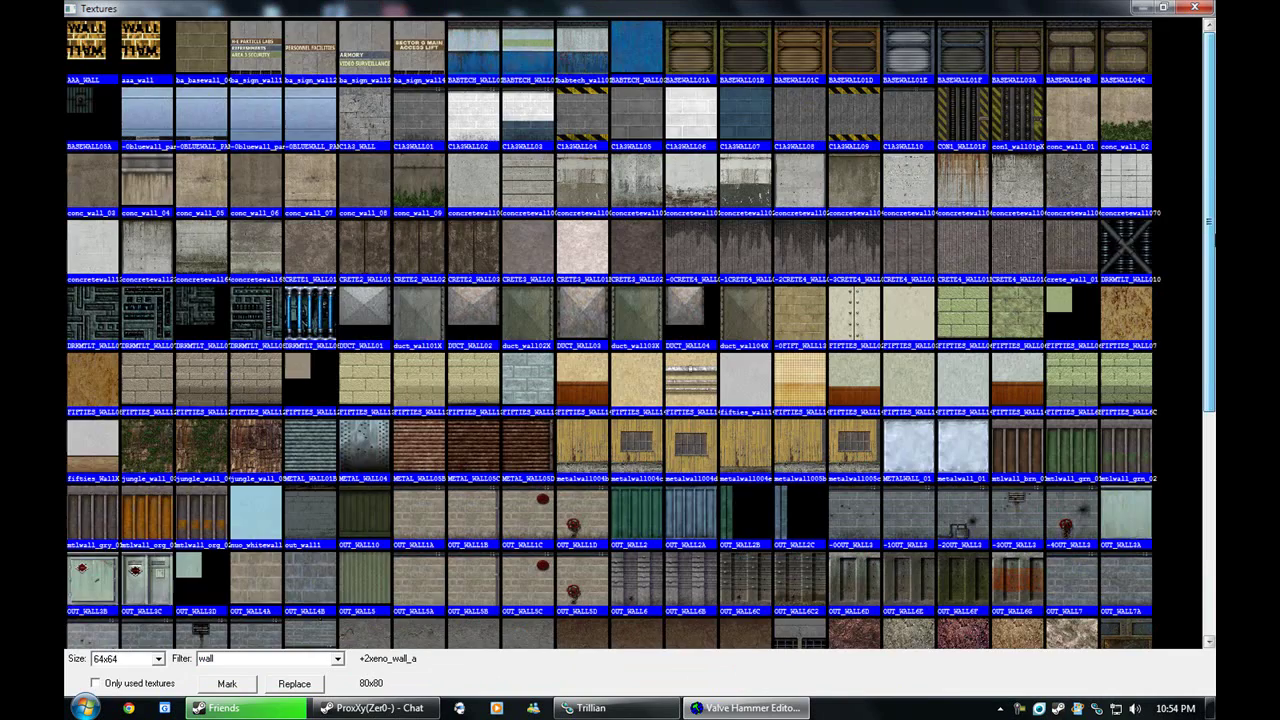
double_click(898, 129)
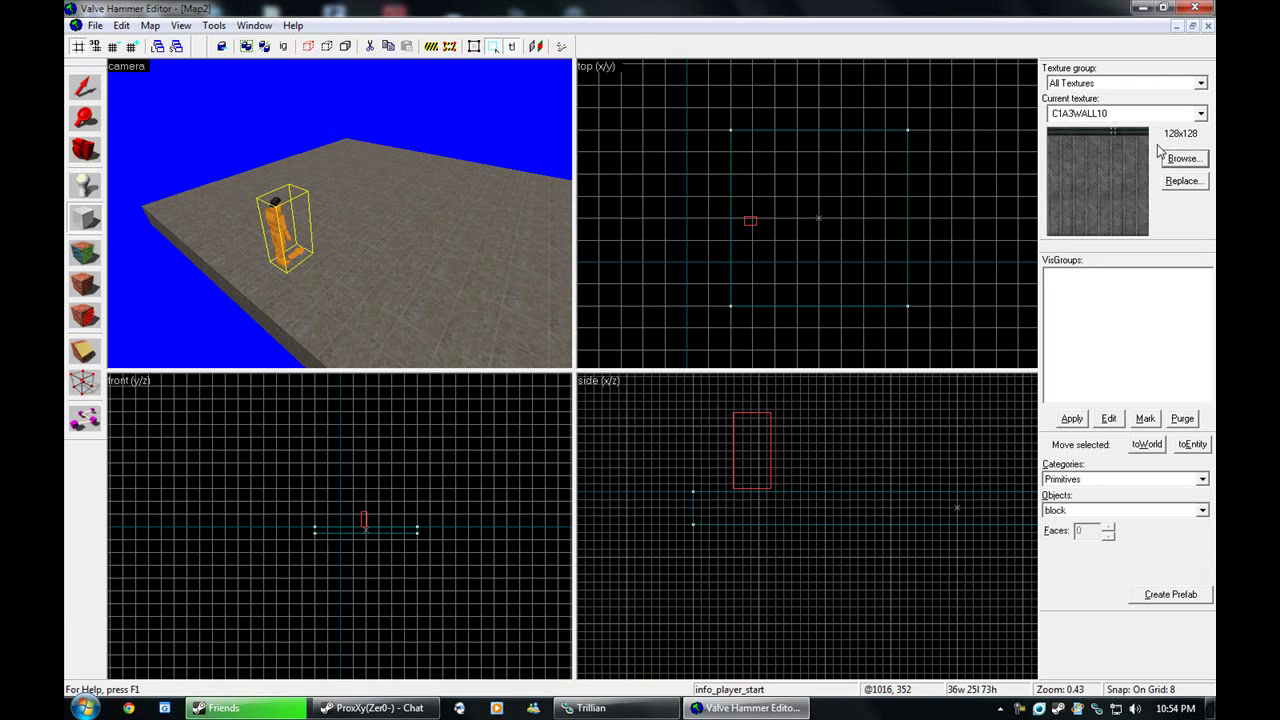
Create a wall block 32 by 512 units and 128 units high along the outside of the floor's west edge
scroll(740, 170, up, 4)
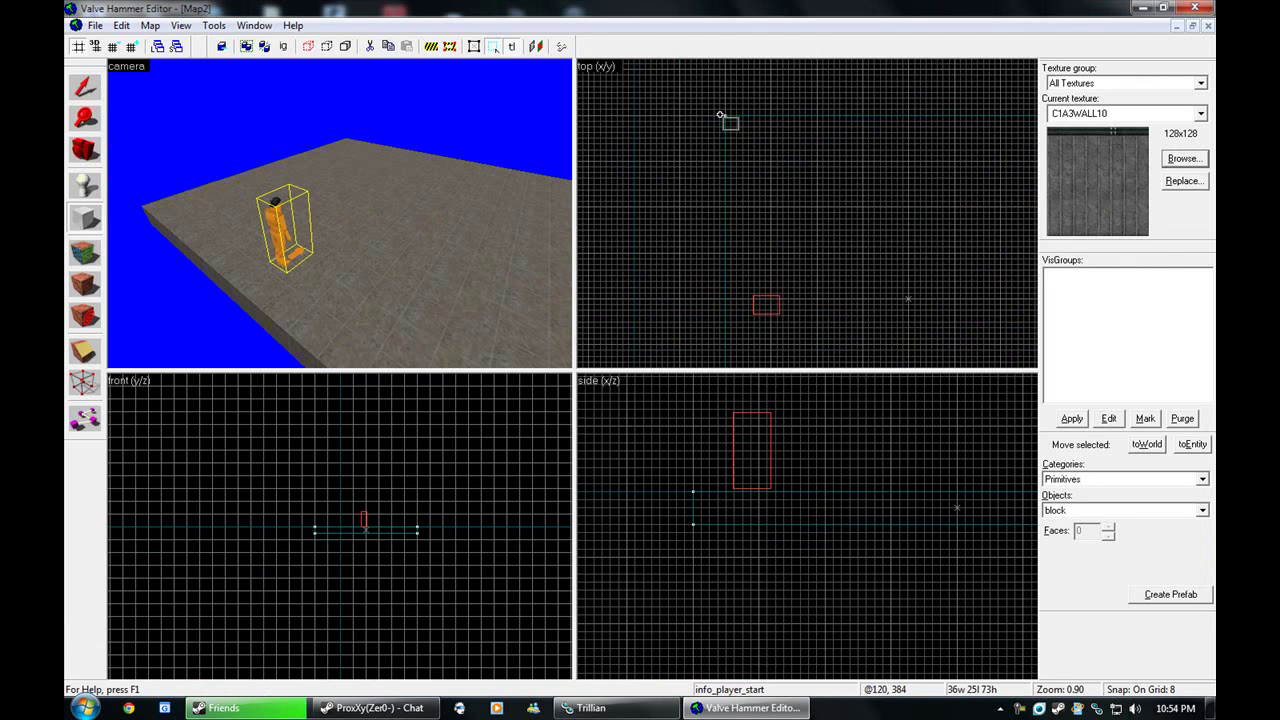
drag(723, 114, 701, 276)
scroll(677, 528, down, 2)
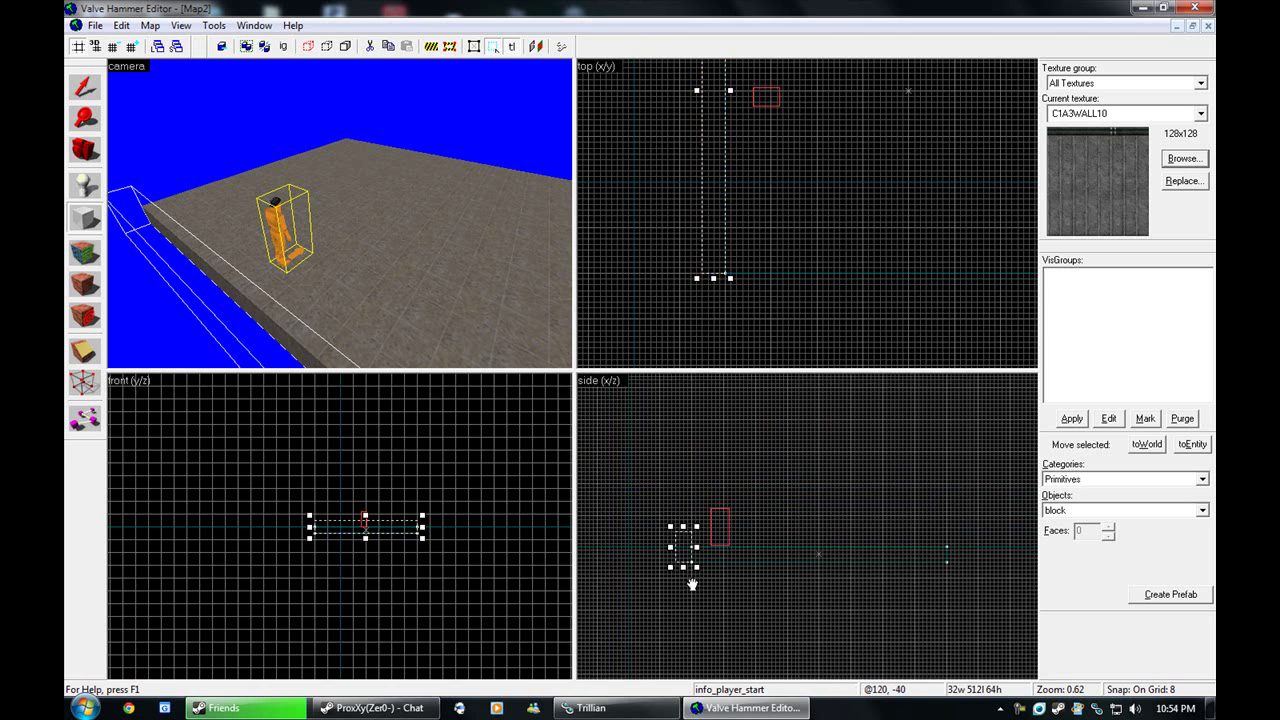
mouse_move(695, 541)
mouse_down()
mouse_move(687, 487)
mouse_move(692, 521)
mouse_up()
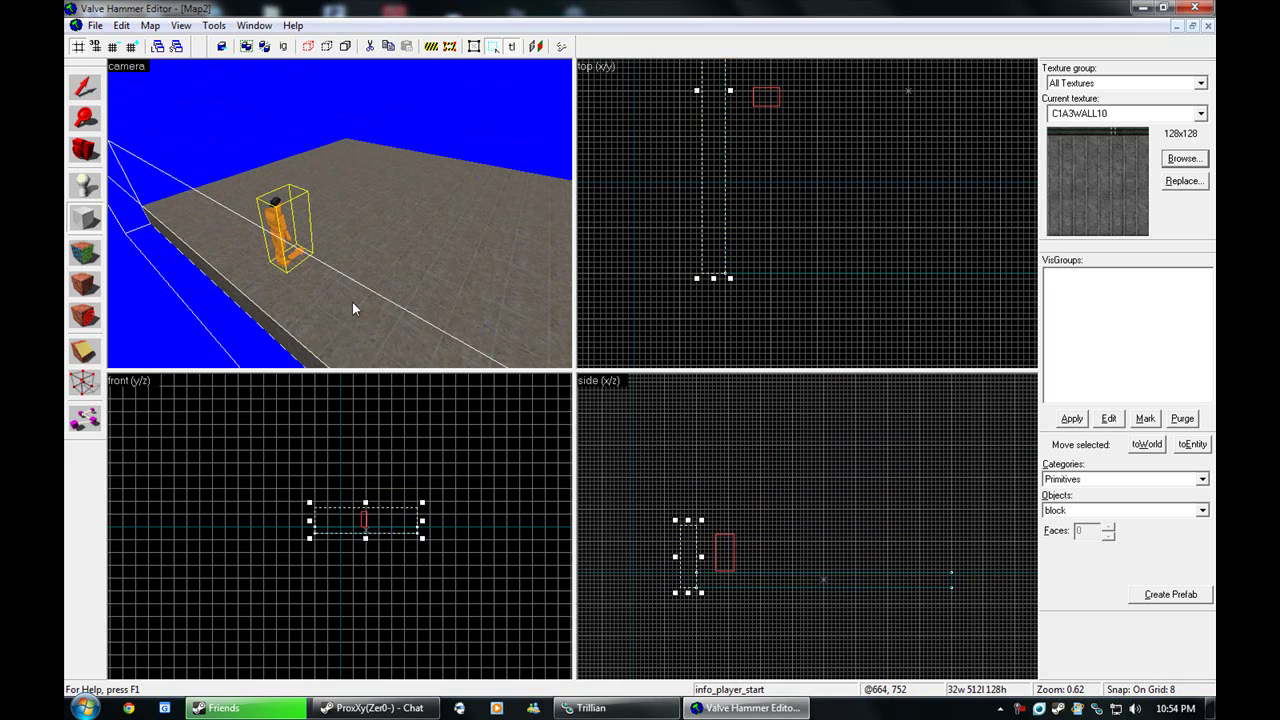
key(z)
key(d)
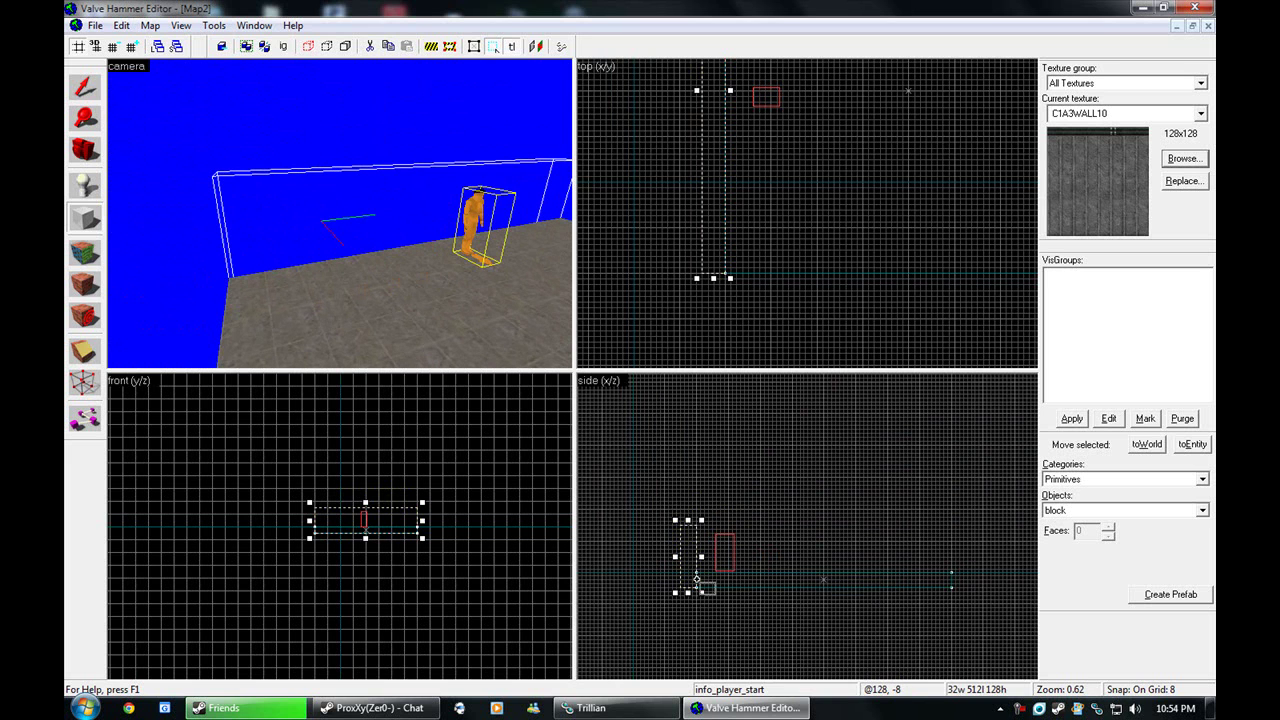
scroll(686, 560, up, 5)
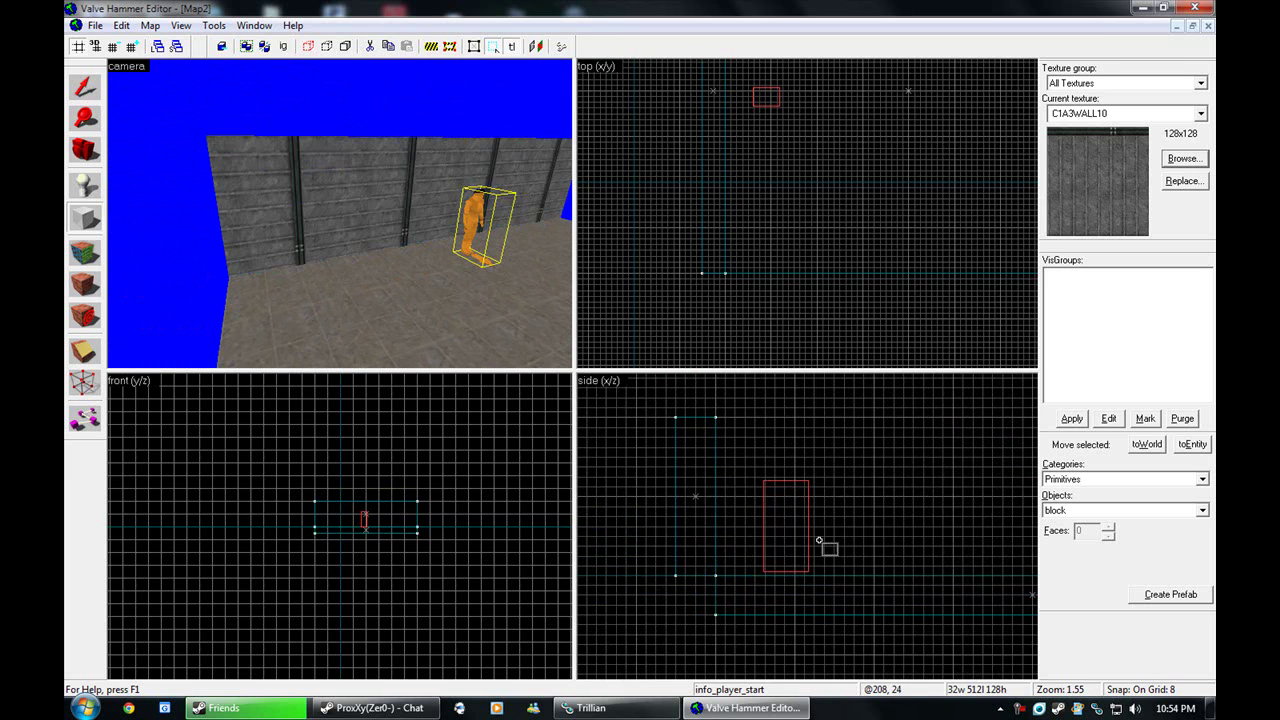
Align the texture on the west wall's inner face to the face, fit it, and set its X scale to 1
key(shift+a)
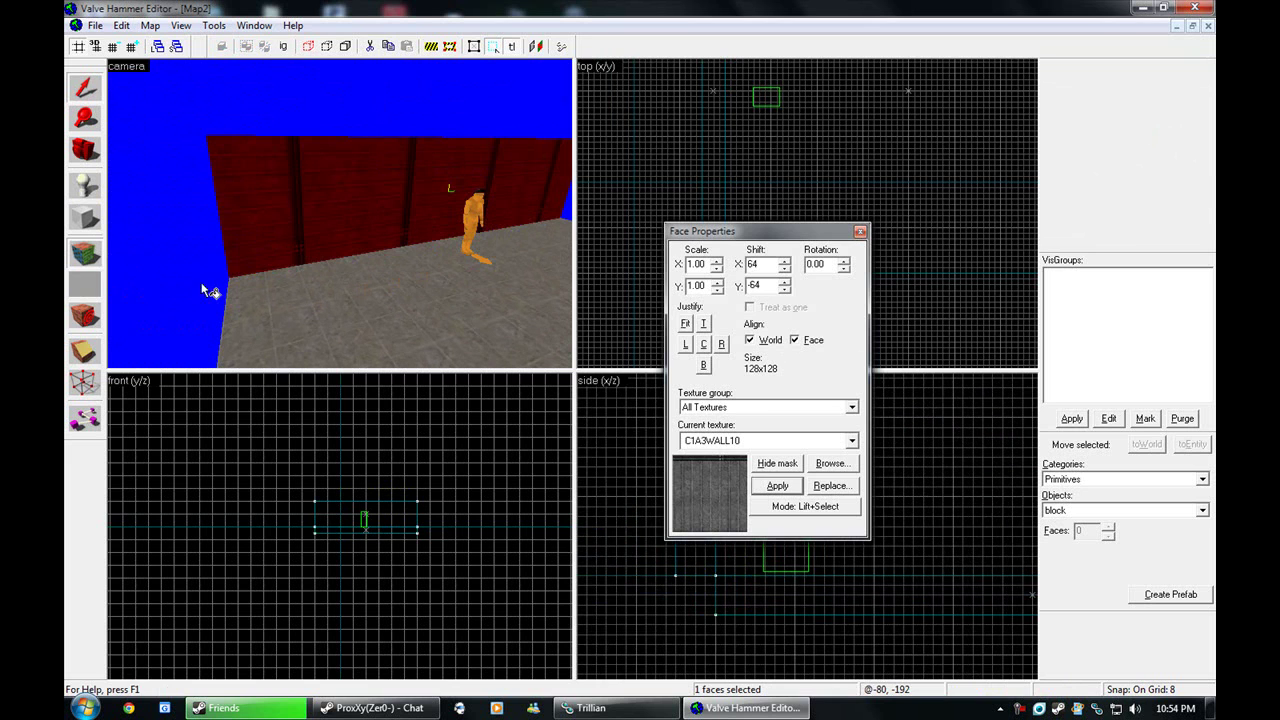
click(85, 256)
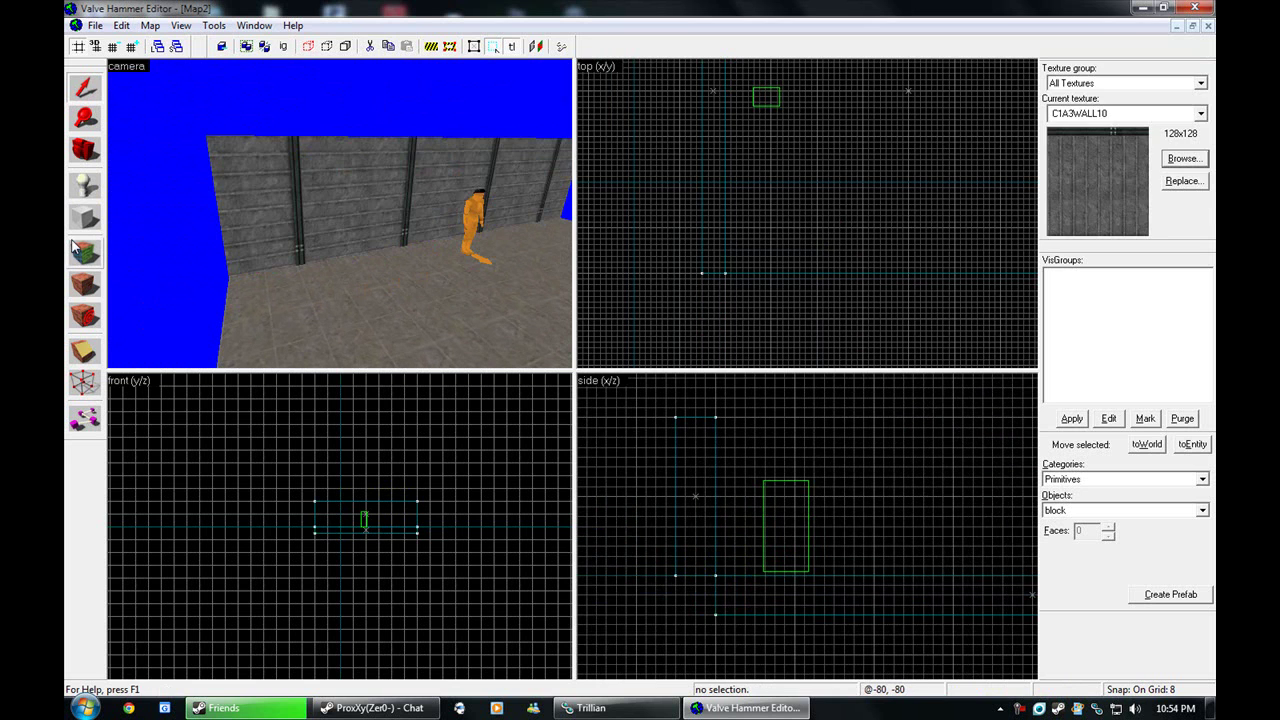
click(86, 254)
click(335, 178)
click(798, 341)
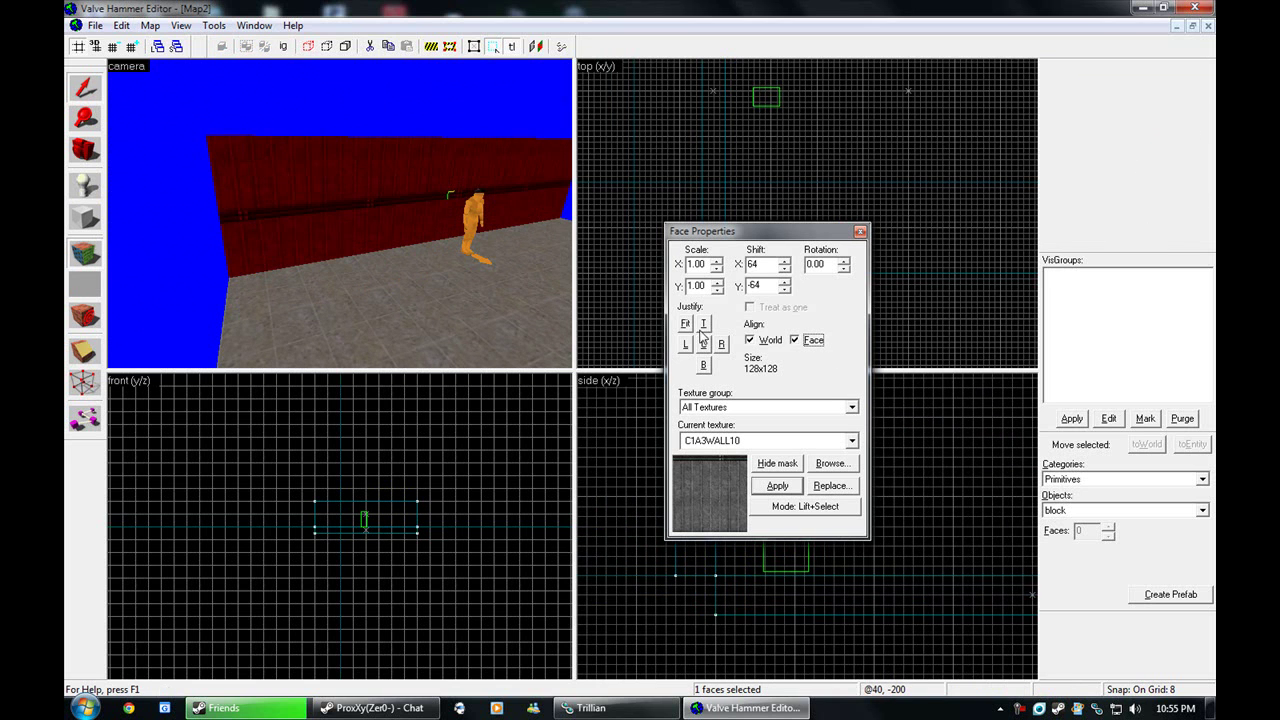
click(686, 324)
drag(706, 264, 672, 268)
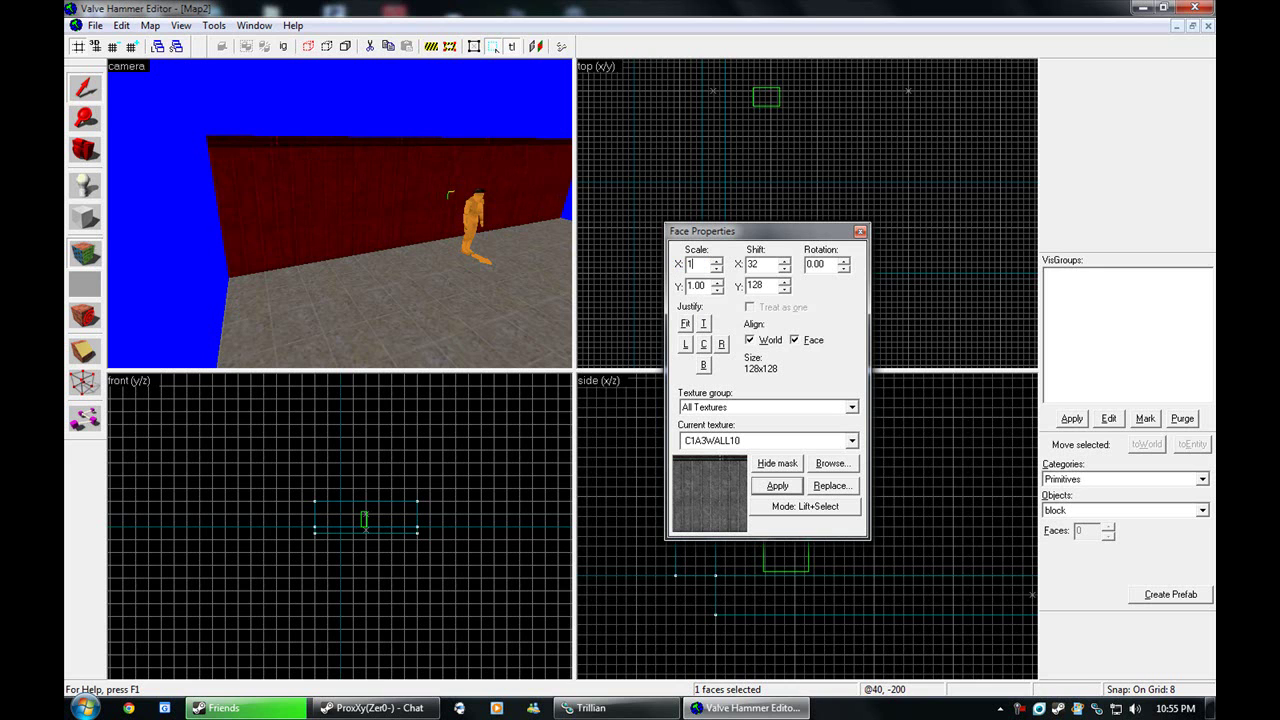
click(860, 232)
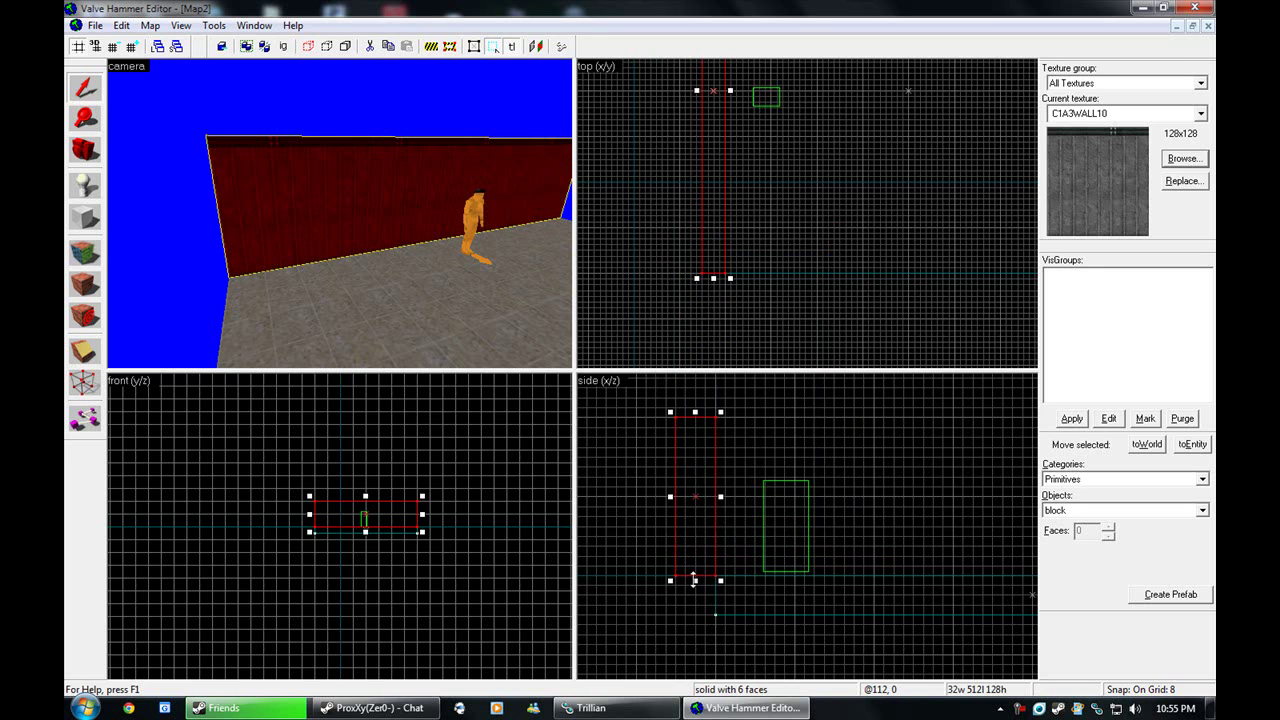
Extend the west wall down to the floor block's underside, making it 160 units high
key(w)
key(s)
key(z)
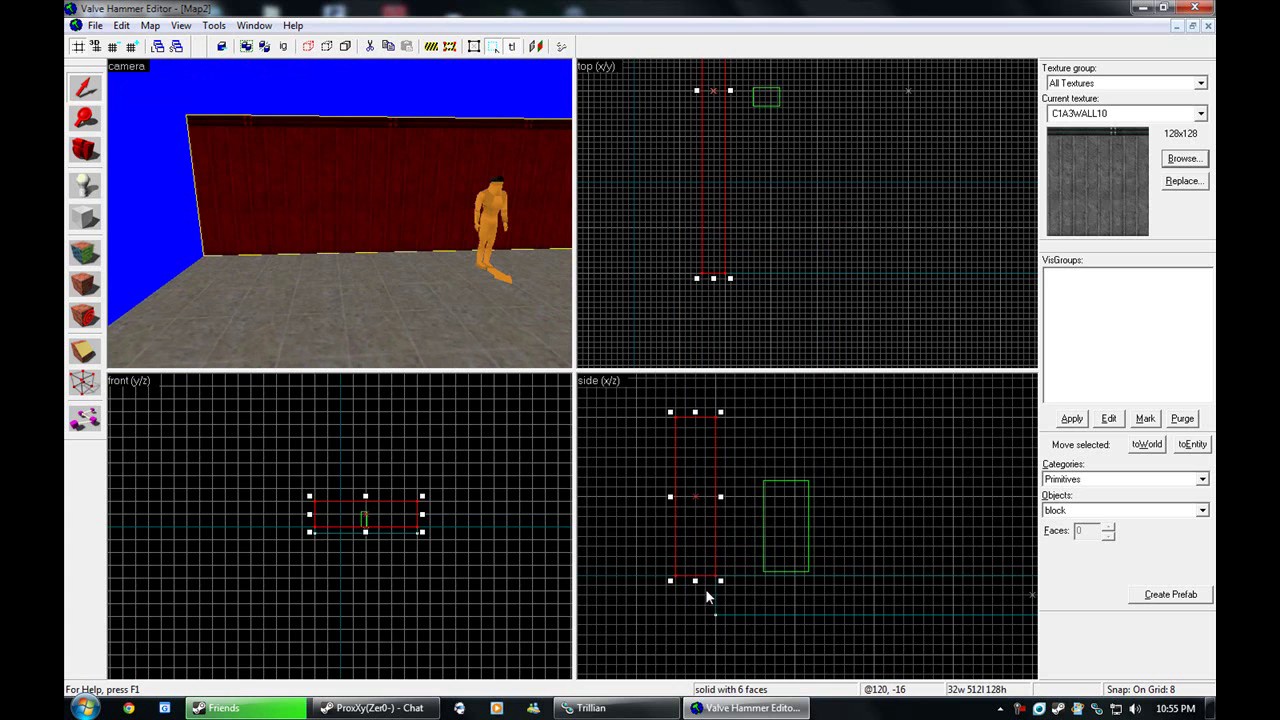
drag(695, 581, 697, 620)
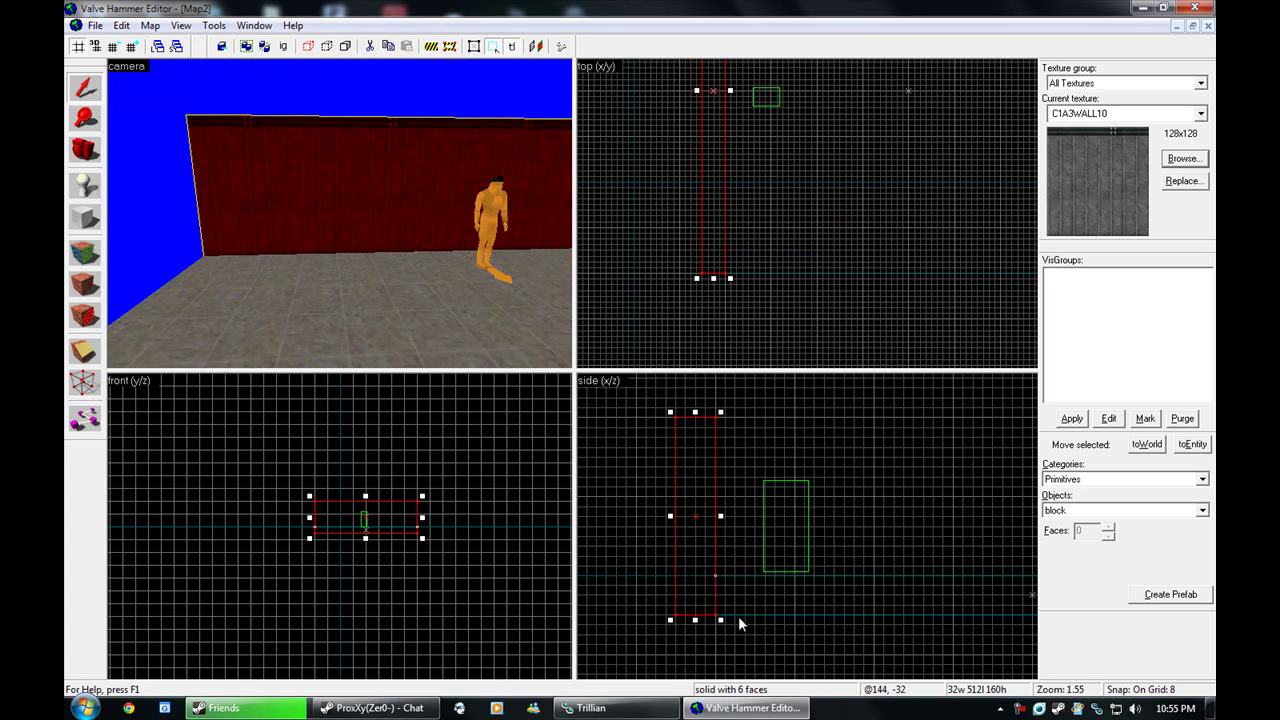
Copy the west wall to the outside of the floor's east edge
click(330, 347)
scroll(784, 217, down, 3)
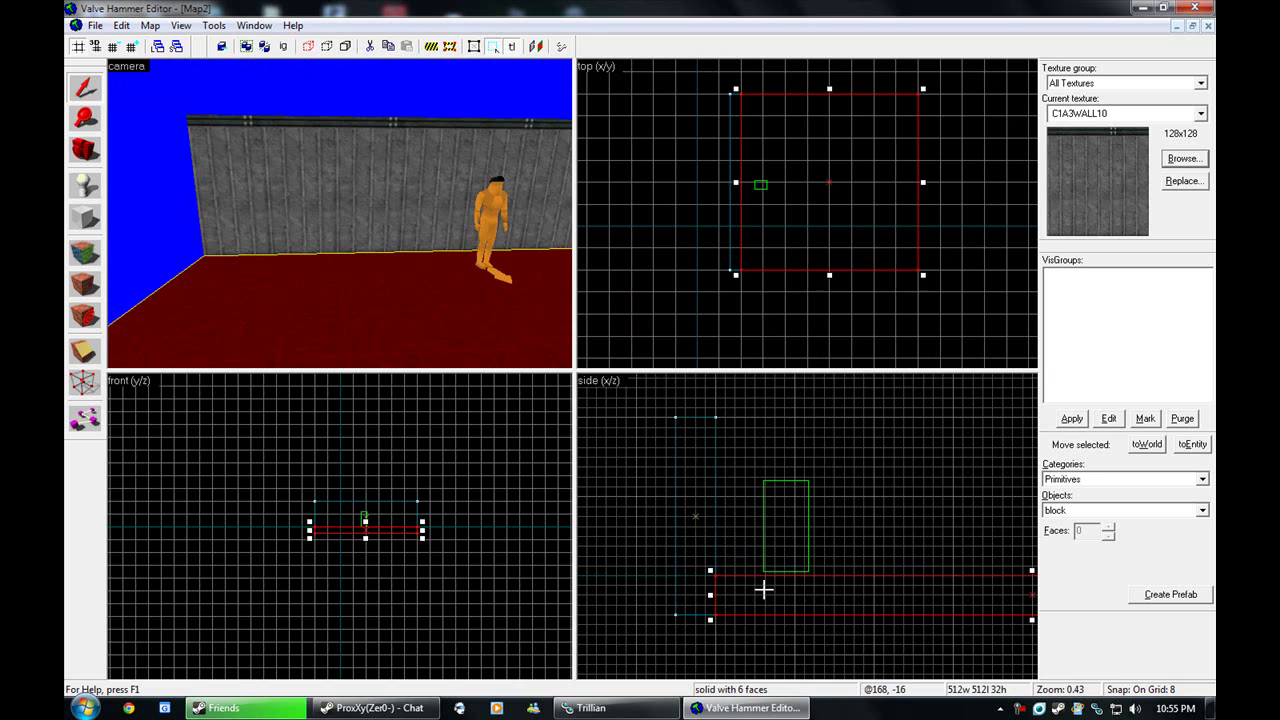
click(654, 525)
scroll(654, 525, down, 5)
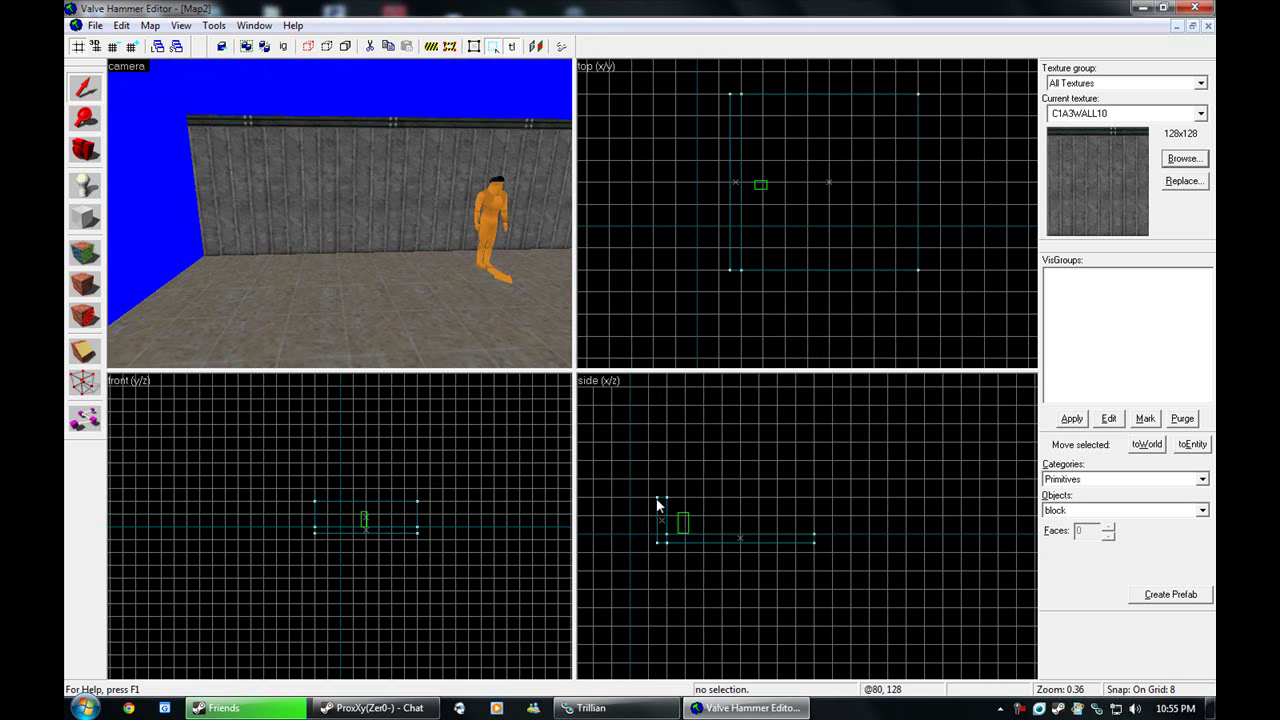
click(429, 224)
scroll(741, 208, down, 1)
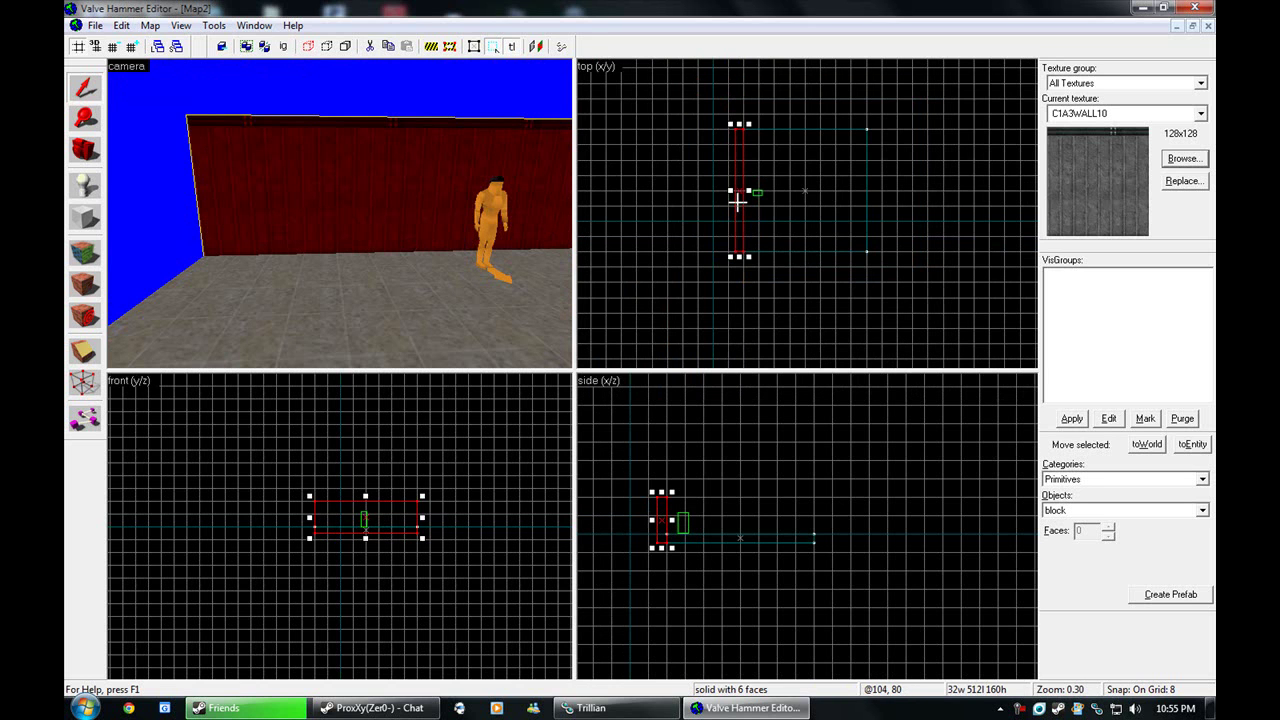
drag(737, 201, 868, 201)
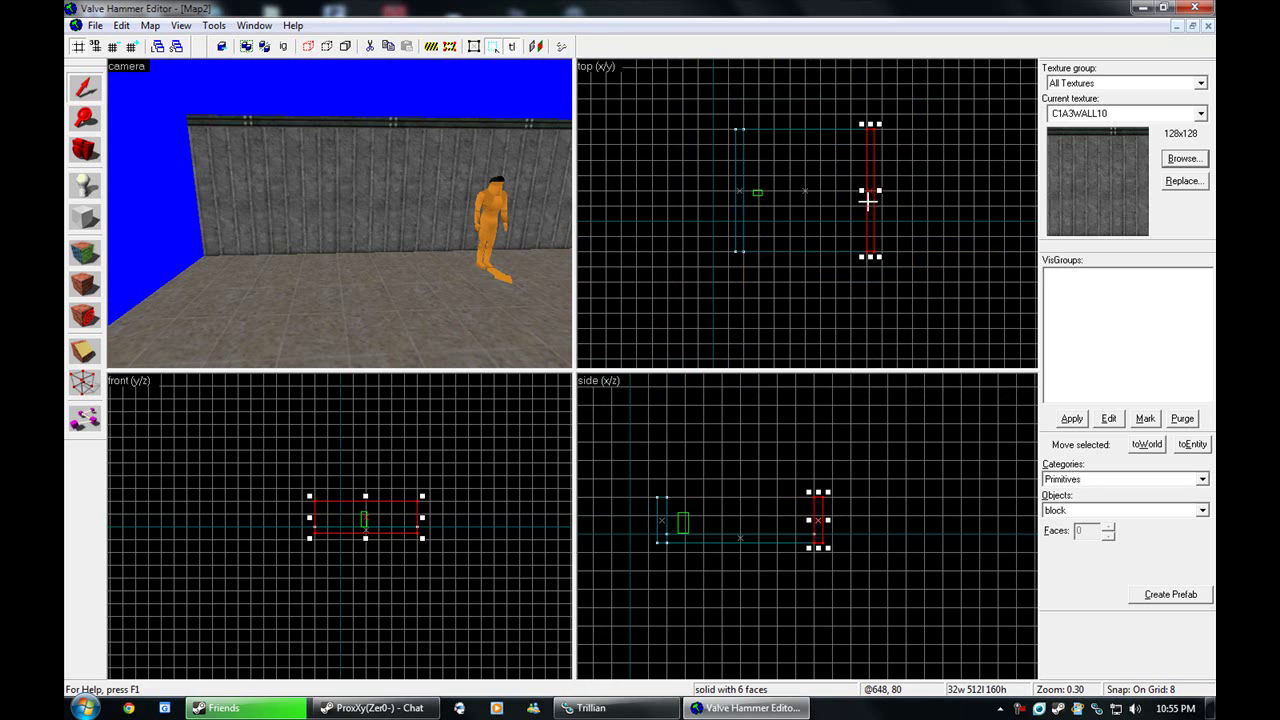
Align the texture on the east wall's inner face to the face
key(shift+a)
key(z)
click(340, 214)
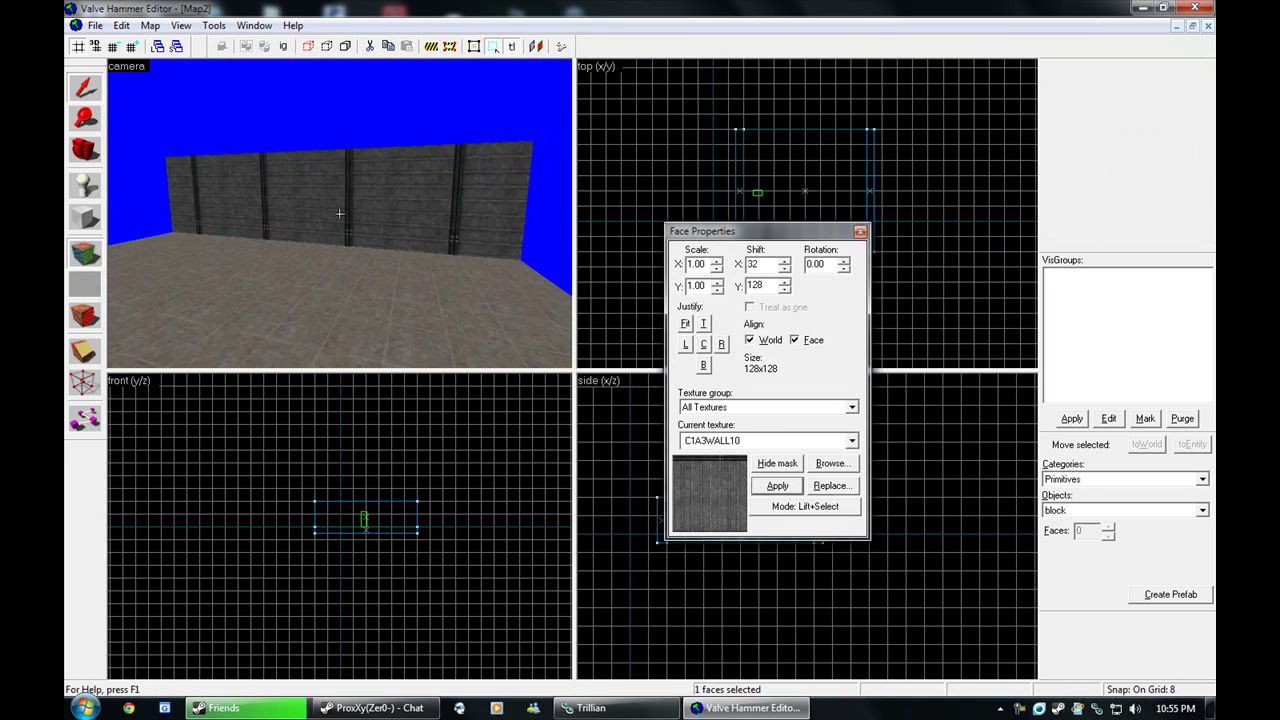
click(340, 213)
click(796, 340)
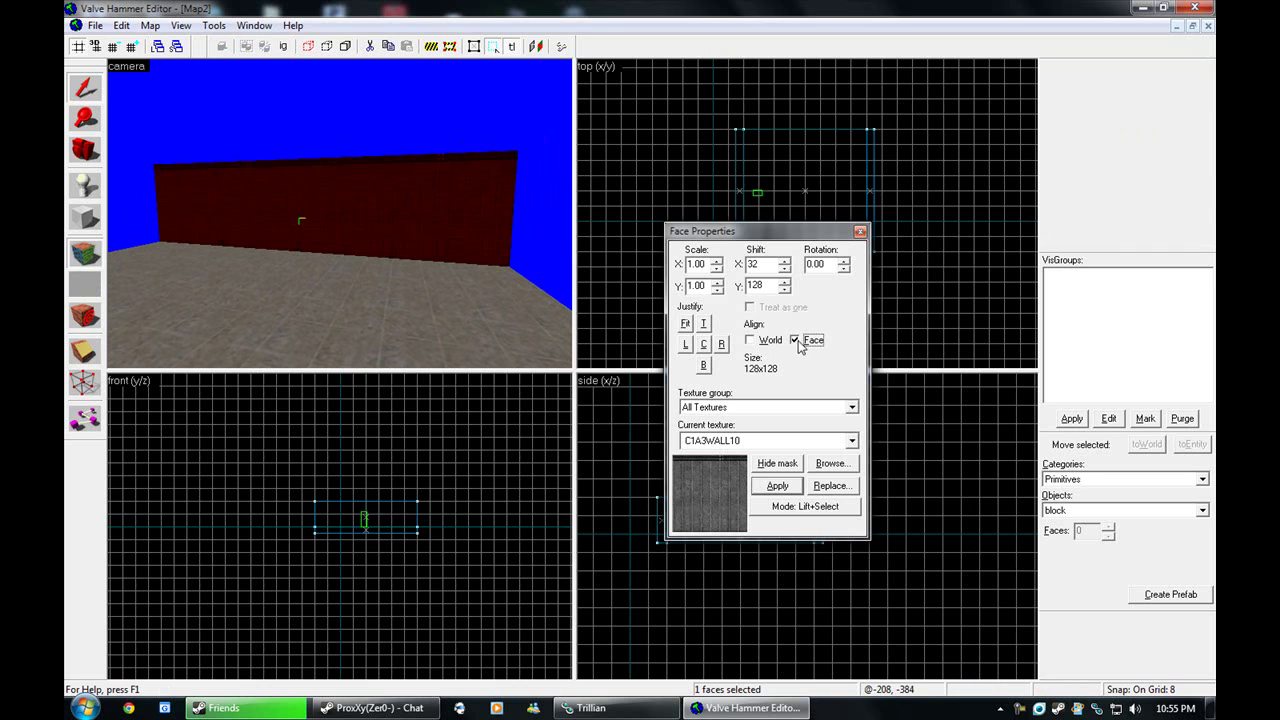
click(859, 233)
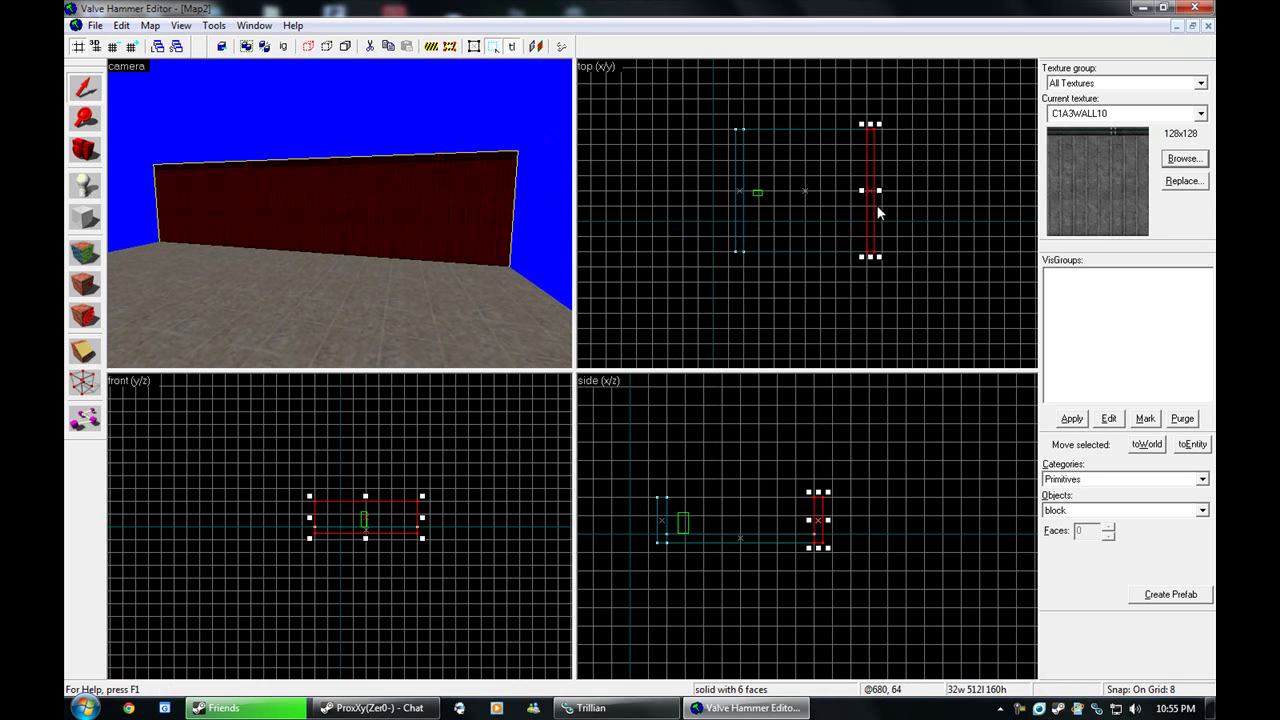
Copy the wall, rotate it 90 degrees, and fit it along the floor's north edge at 576 by 32 units
shift+drag(877, 206, 750, 207)
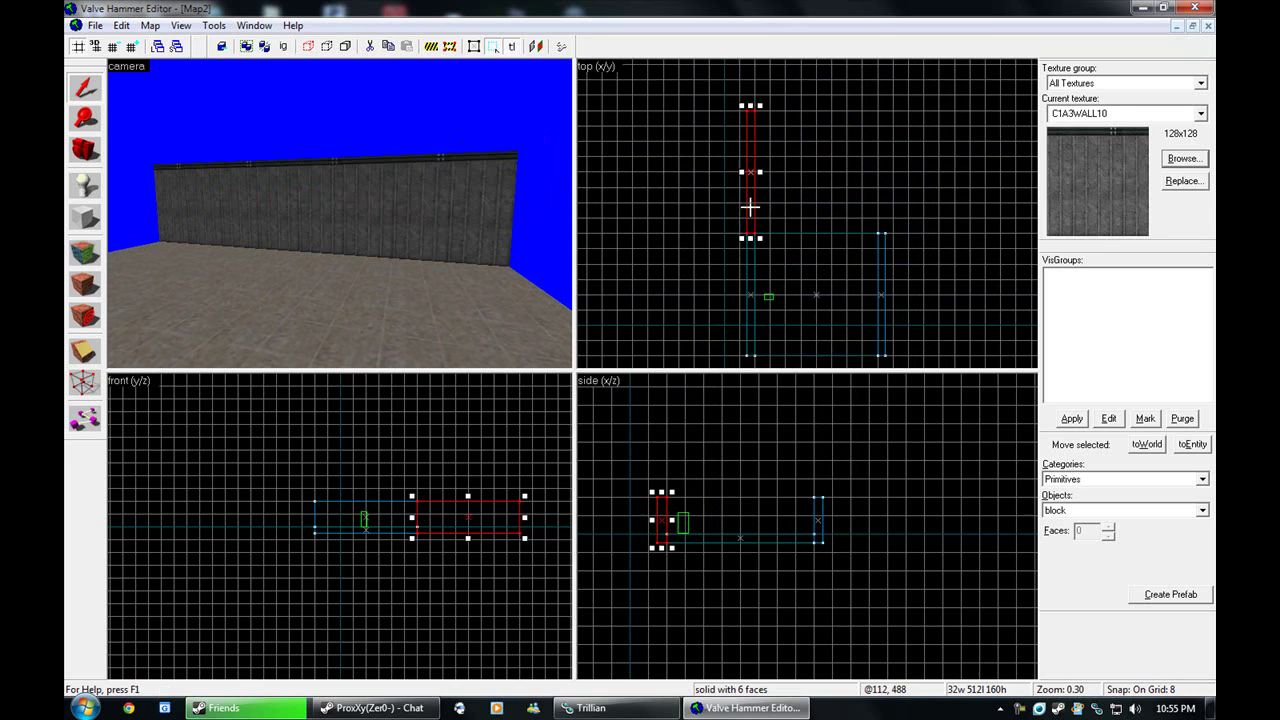
click(748, 199)
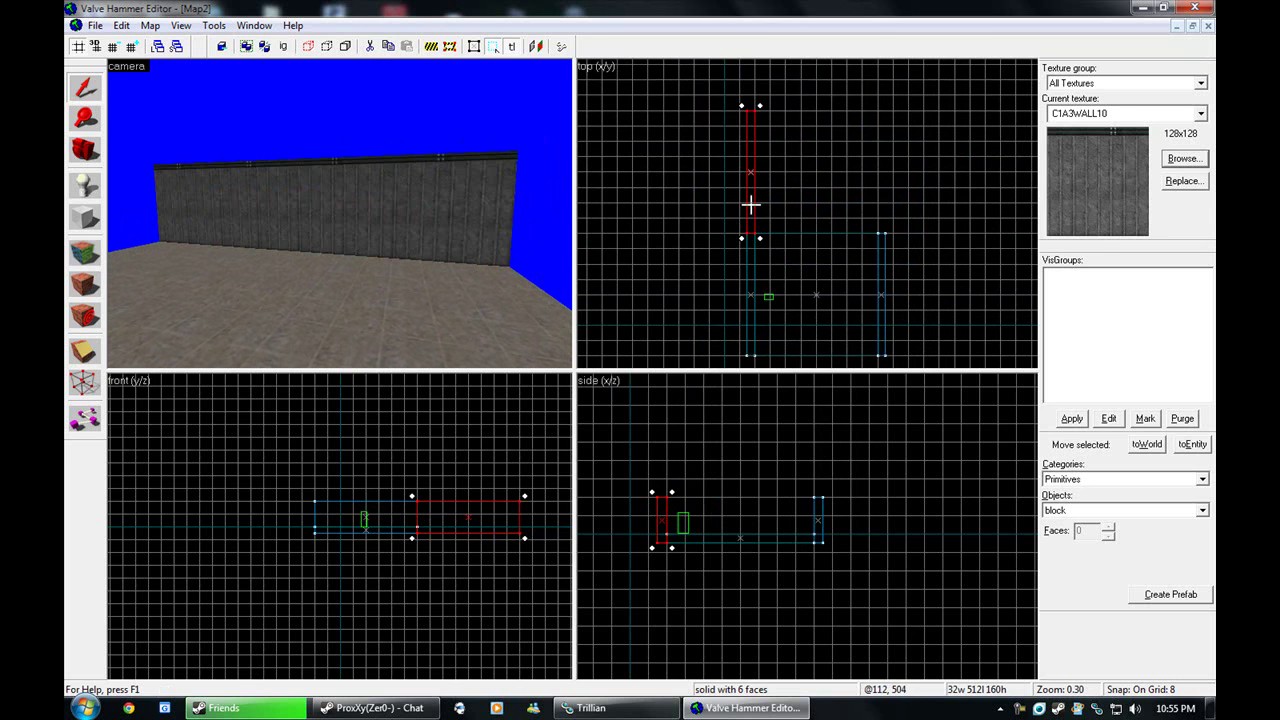
drag(761, 240, 889, 237)
click(770, 174)
click(830, 230)
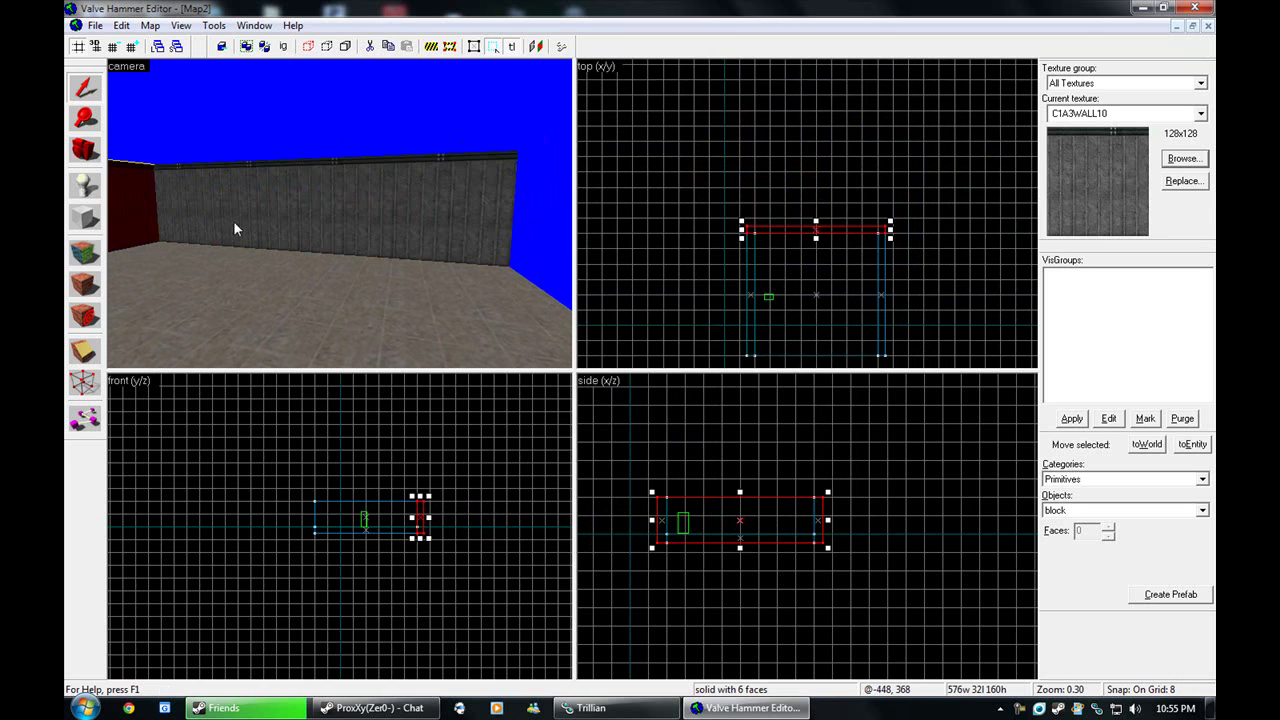
Copy the north wall to the floor's south edge to close off the room
click(154, 328)
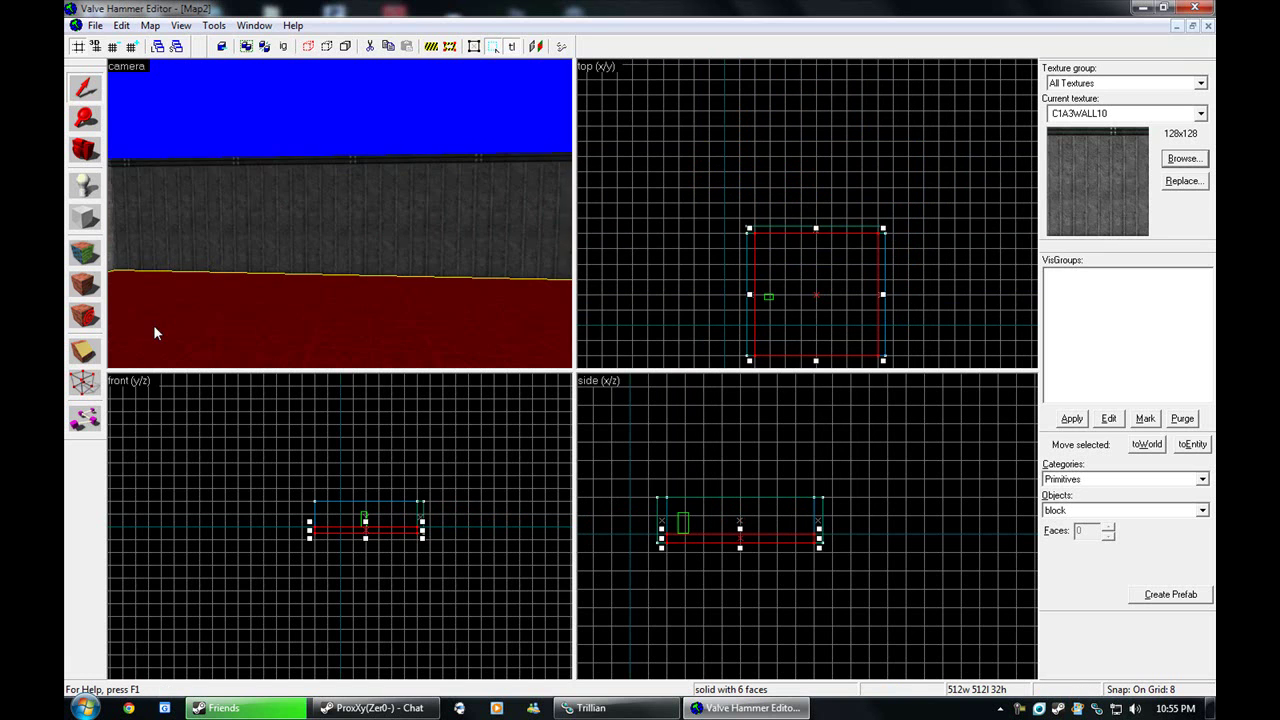
key(z)
key(z)
click(338, 214)
drag(840, 231, 837, 326)
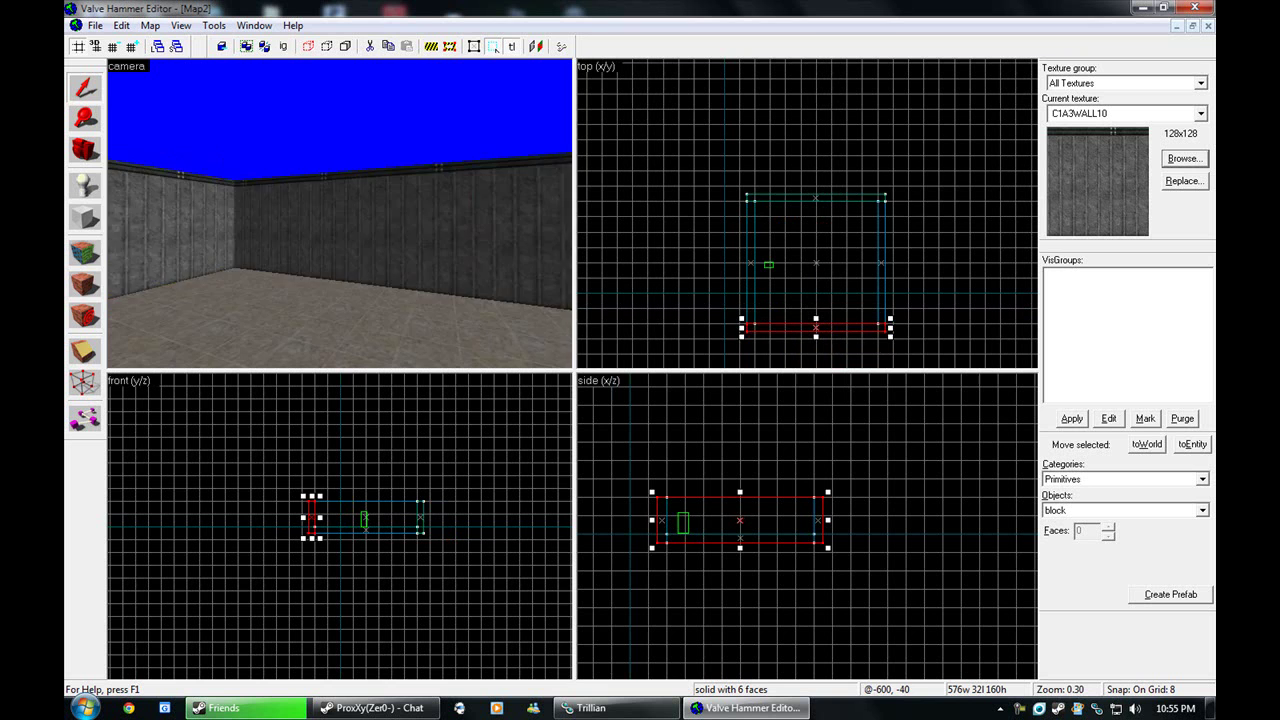
Examine the floor and four walls of the room from several camera angles
key(z)
key(z)
click(152, 326)
key(z)
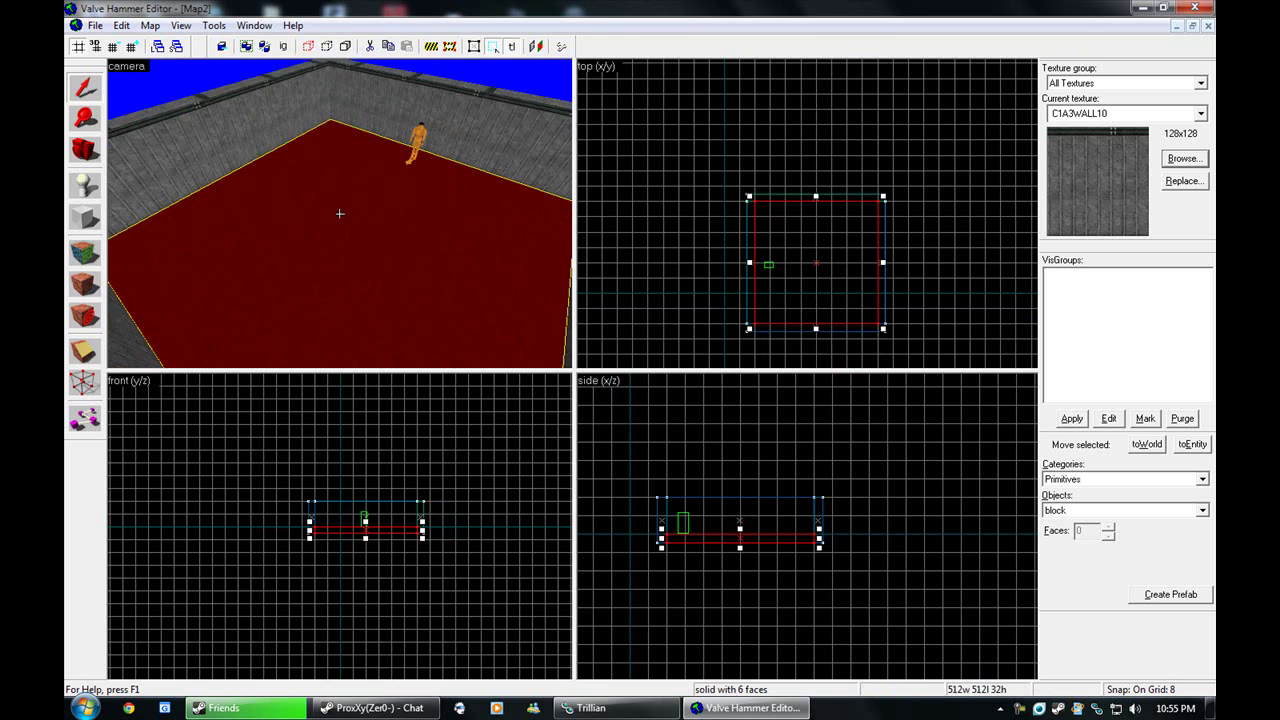
key(w)
key(s)
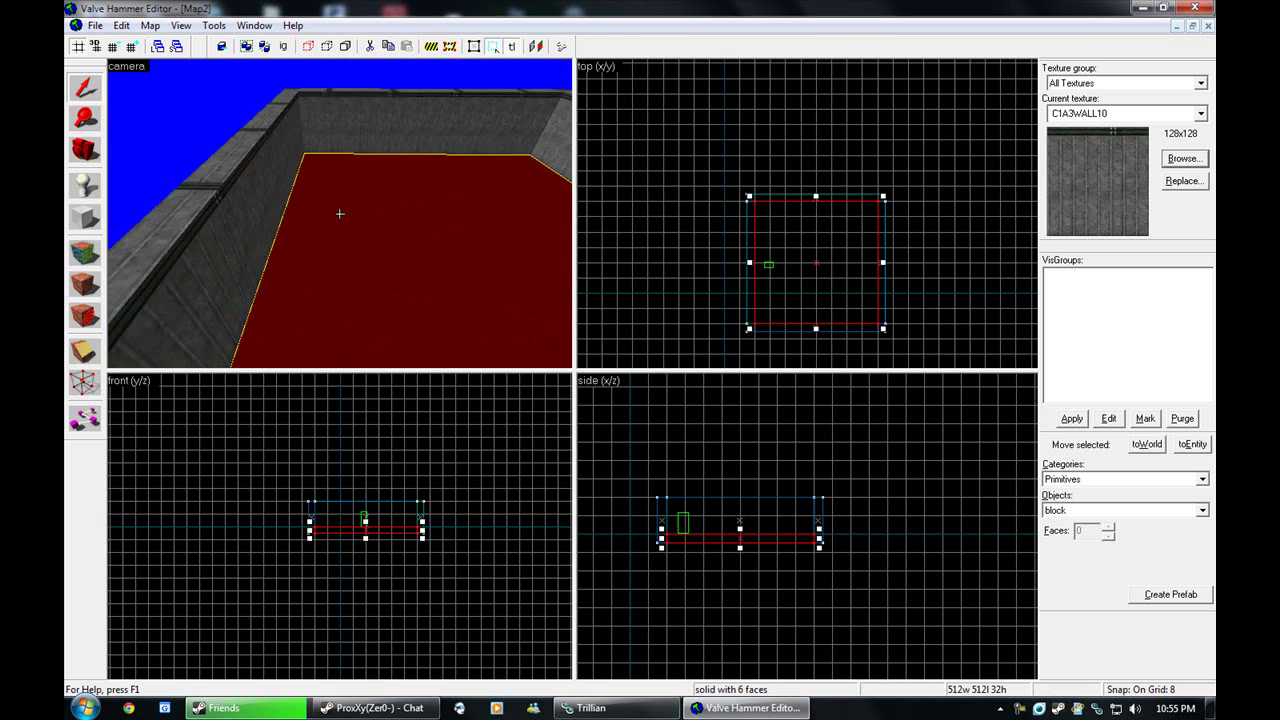
click(340, 214)
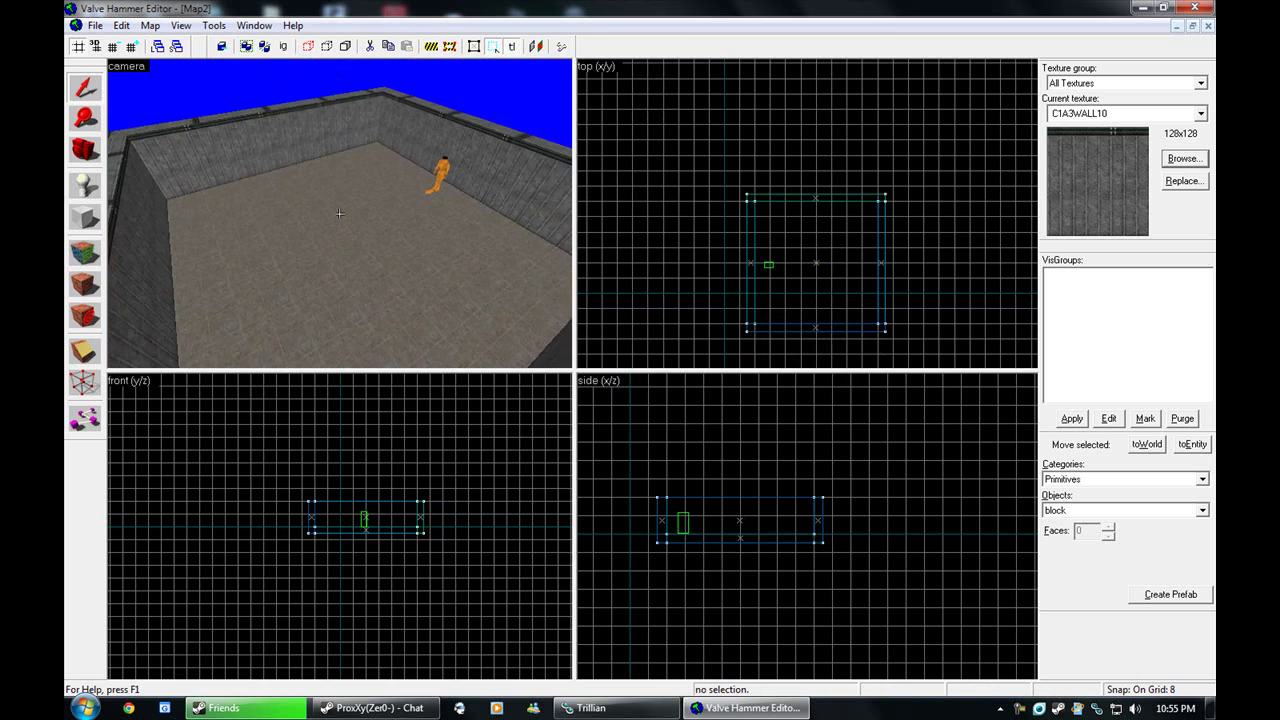
key(w)
key(z)
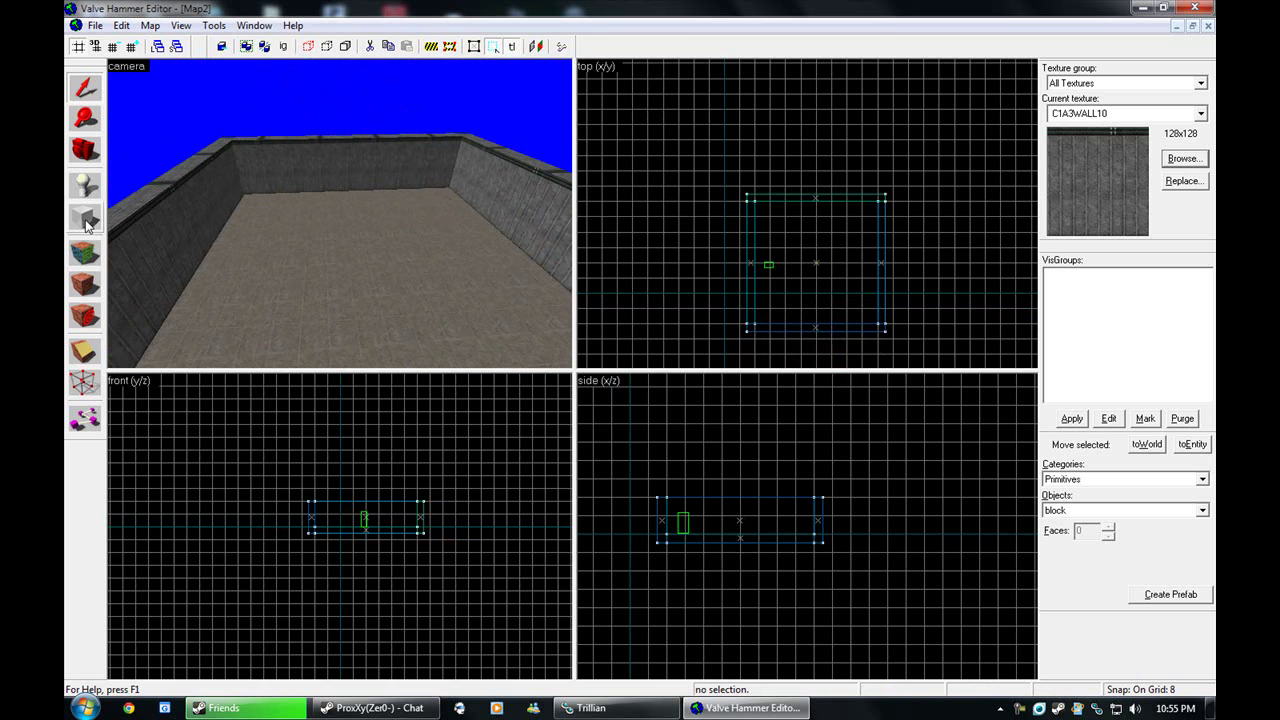
Copy the north wall to the middle of the room and rotate it 90 degrees to run north to south
click(86, 224)
click(86, 90)
click(190, 205)
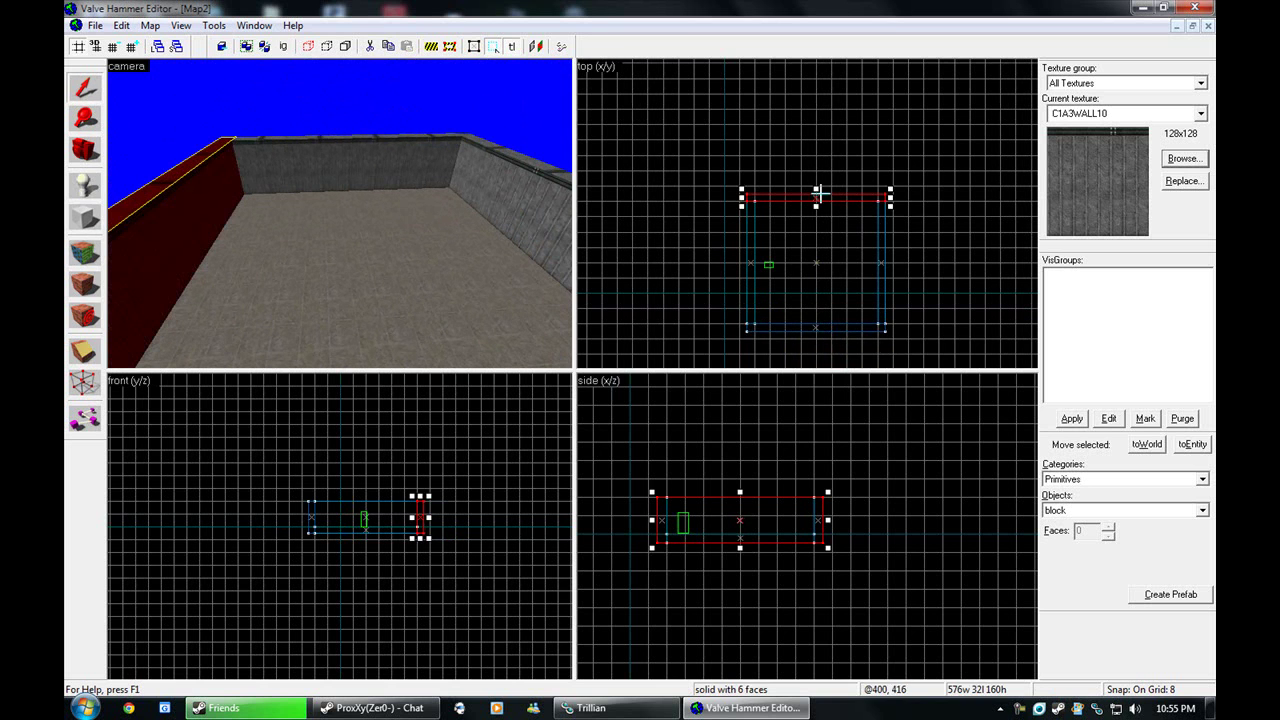
mouse_move(818, 192)
mouse_down()
mouse_move(846, 254)
mouse_move(824, 262)
mouse_move(814, 305)
mouse_up()
Shorten the dividing wall to 512 units so that it spans exactly between the north and south walls
scroll(814, 306, up, 3)
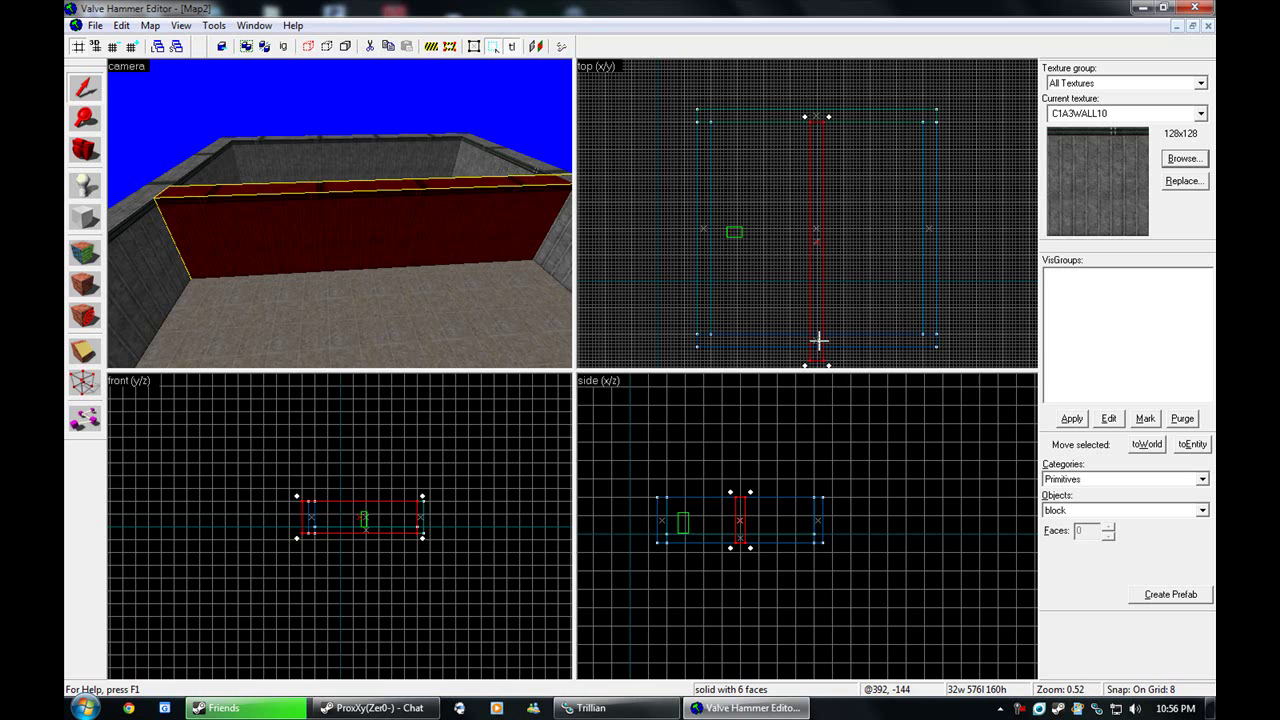
click(817, 340)
click(817, 340)
drag(817, 371, 831, 339)
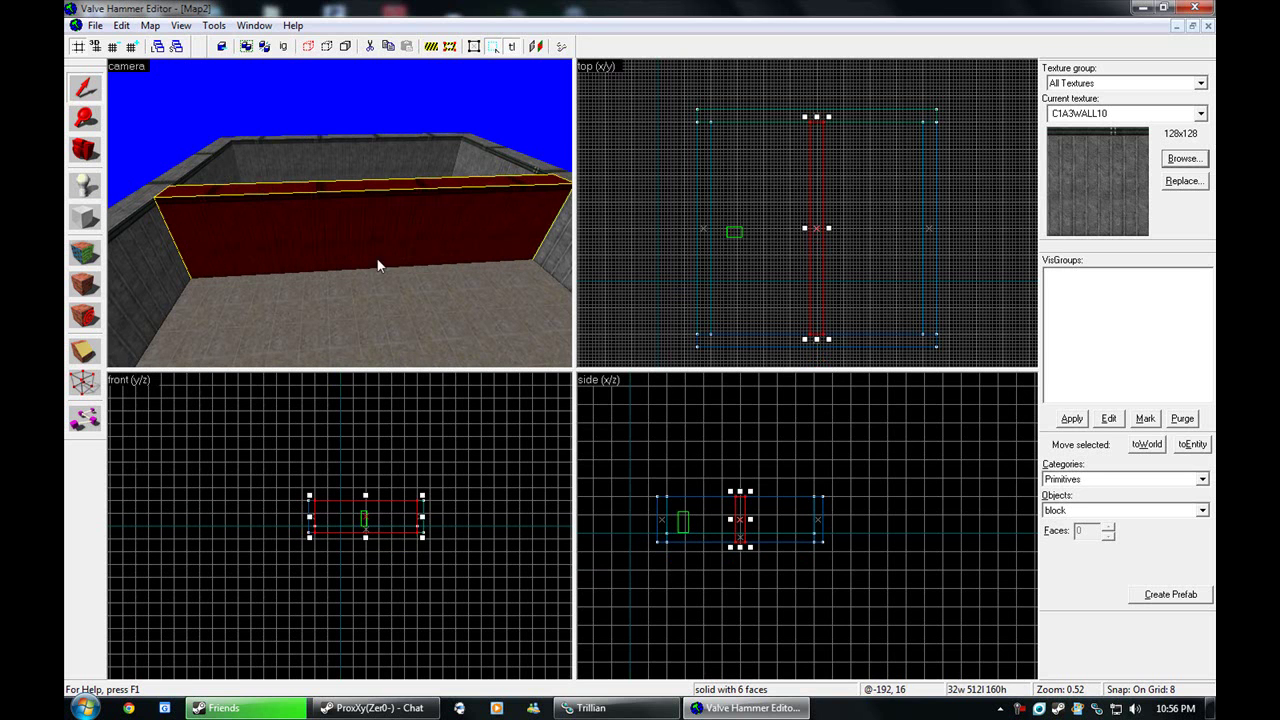
Filter the textures by "dr" and make C1A0B_DR4B the current texture
scroll(340, 213, up, 3)
scroll(340, 213, down, 3)
click(1183, 158)
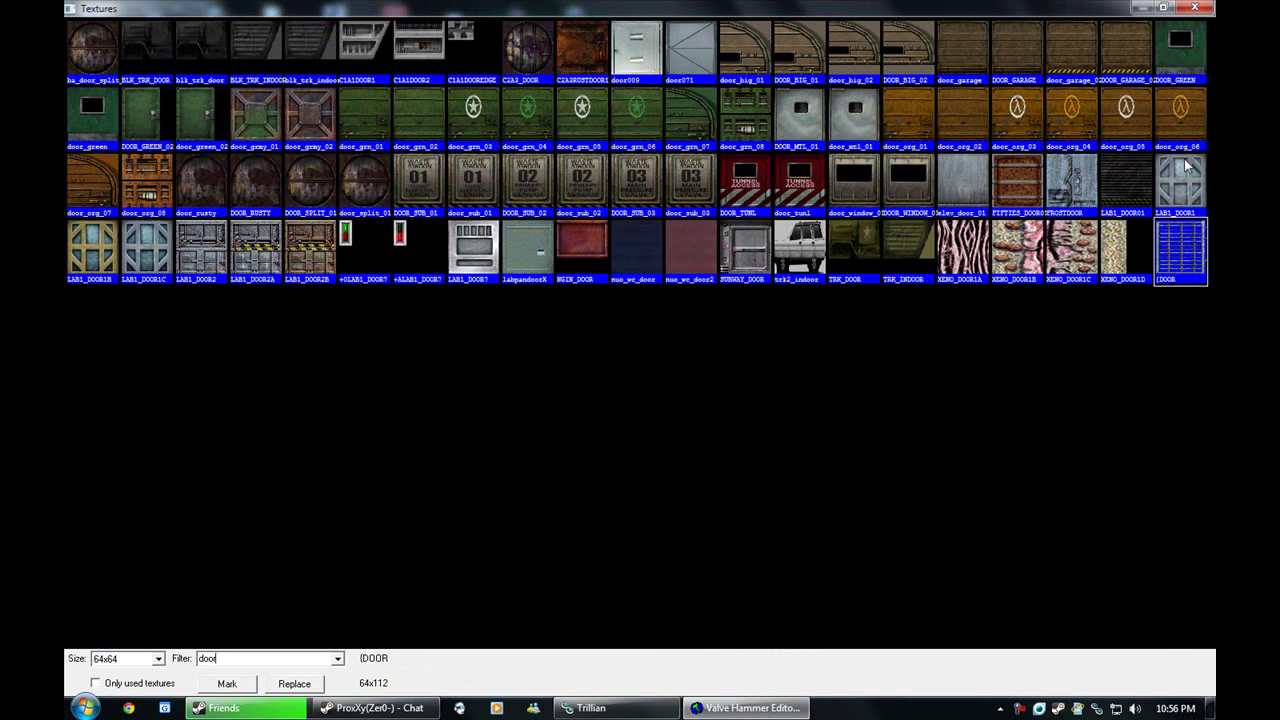
key(BackSpace)
key(BackSpace)
key(BackSpace)
text(r)
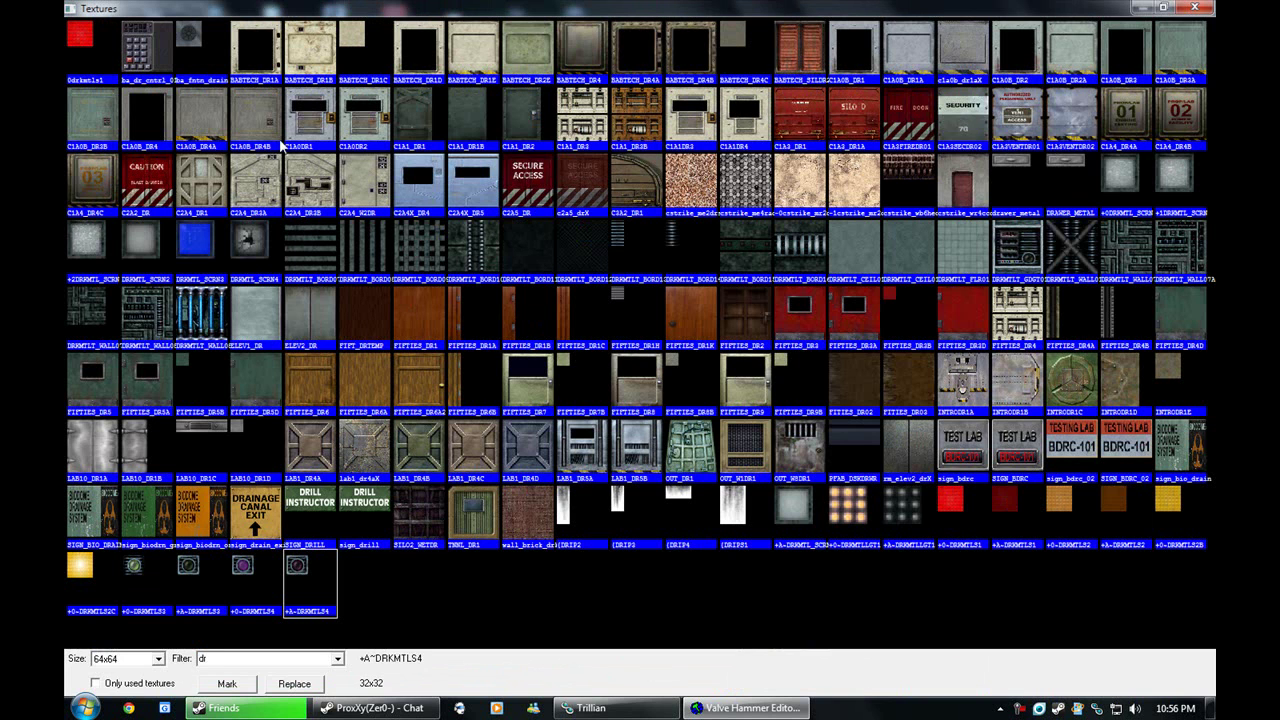
double_click(247, 120)
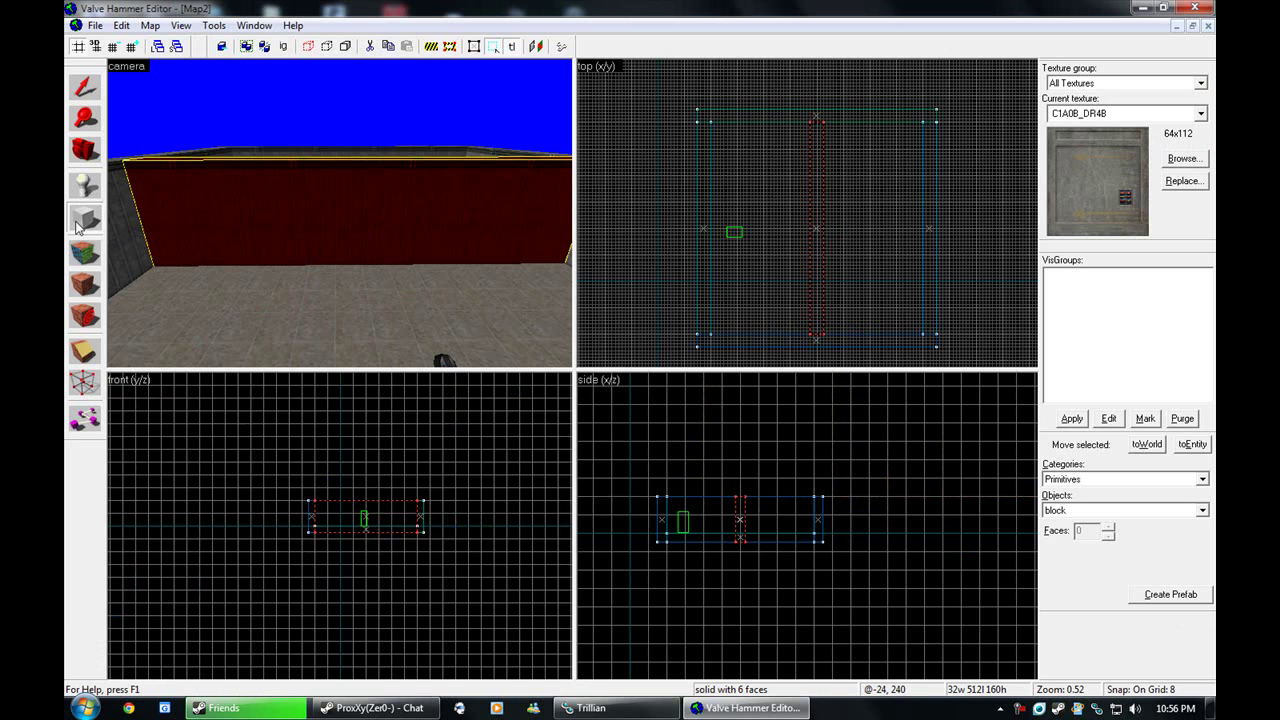
Create a door block 48 wide, 64 long and 112 high, standing on the floor through the middle of the dividing wall
scroll(829, 250, up, 3)
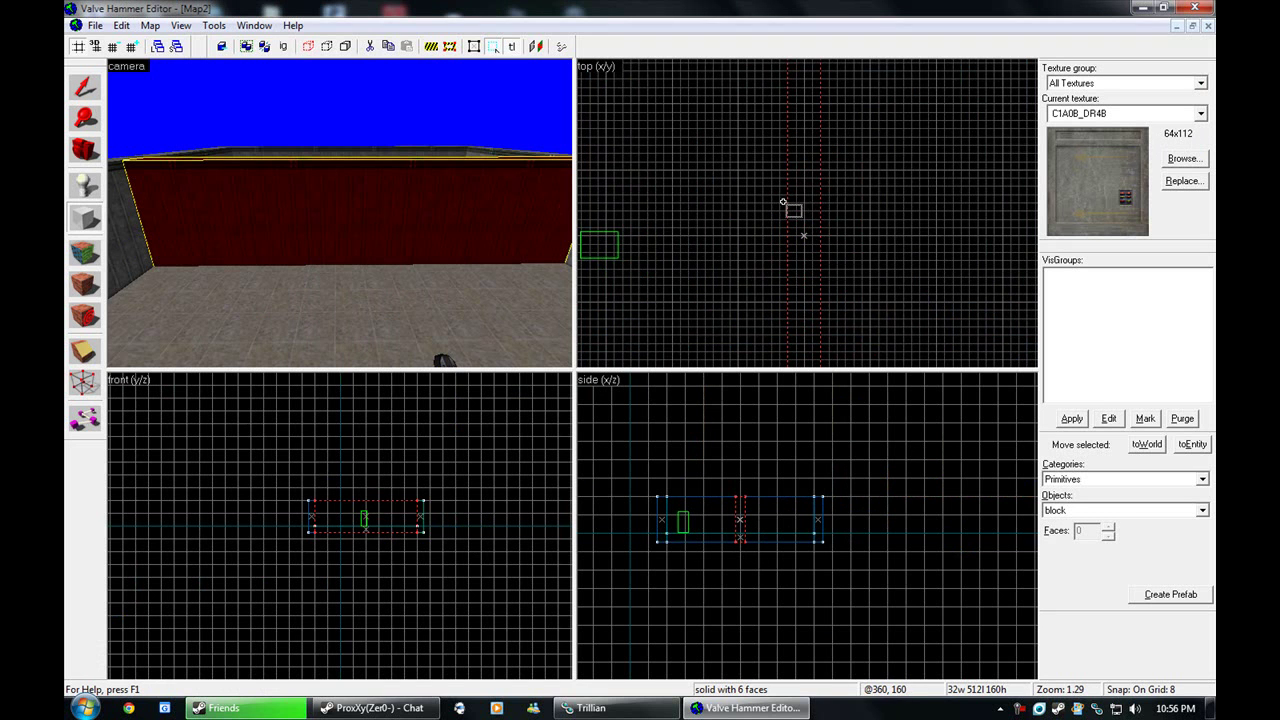
drag(797, 195, 802, 264)
scroll(736, 520, up, 3)
drag(745, 505, 746, 528)
drag(743, 443, 745, 422)
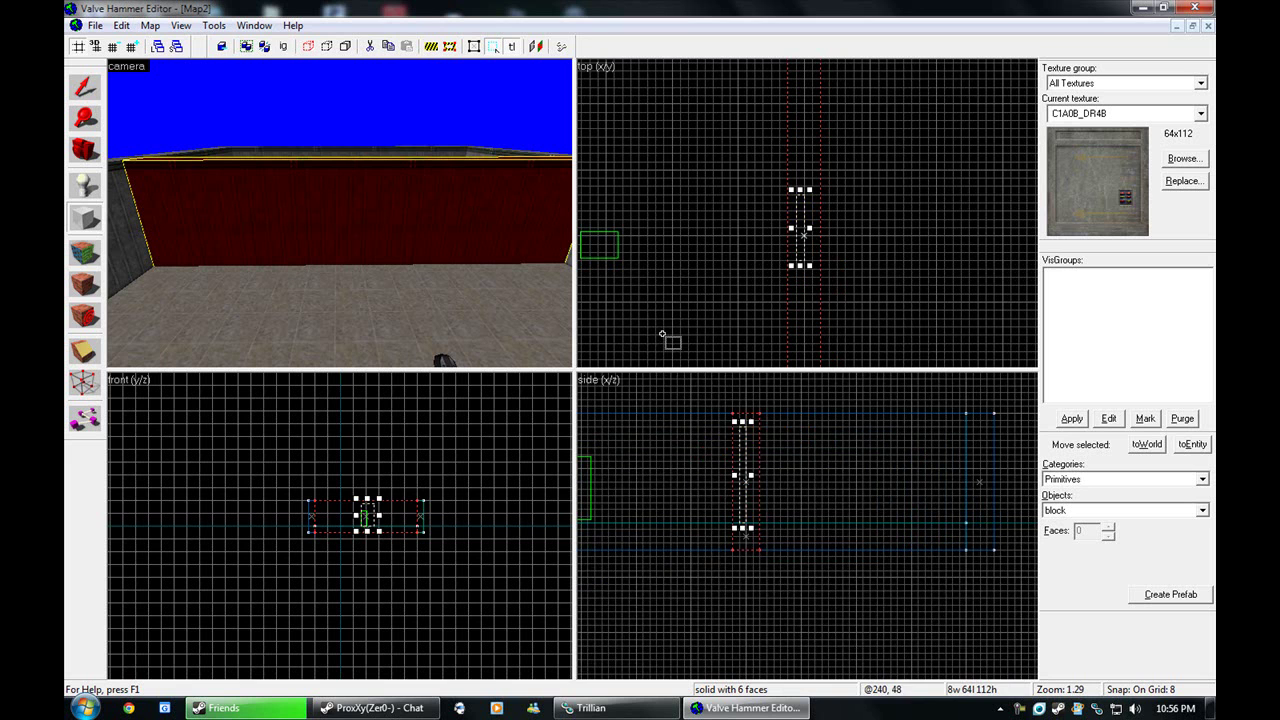
drag(792, 227, 831, 230)
key(Return)
click(311, 192)
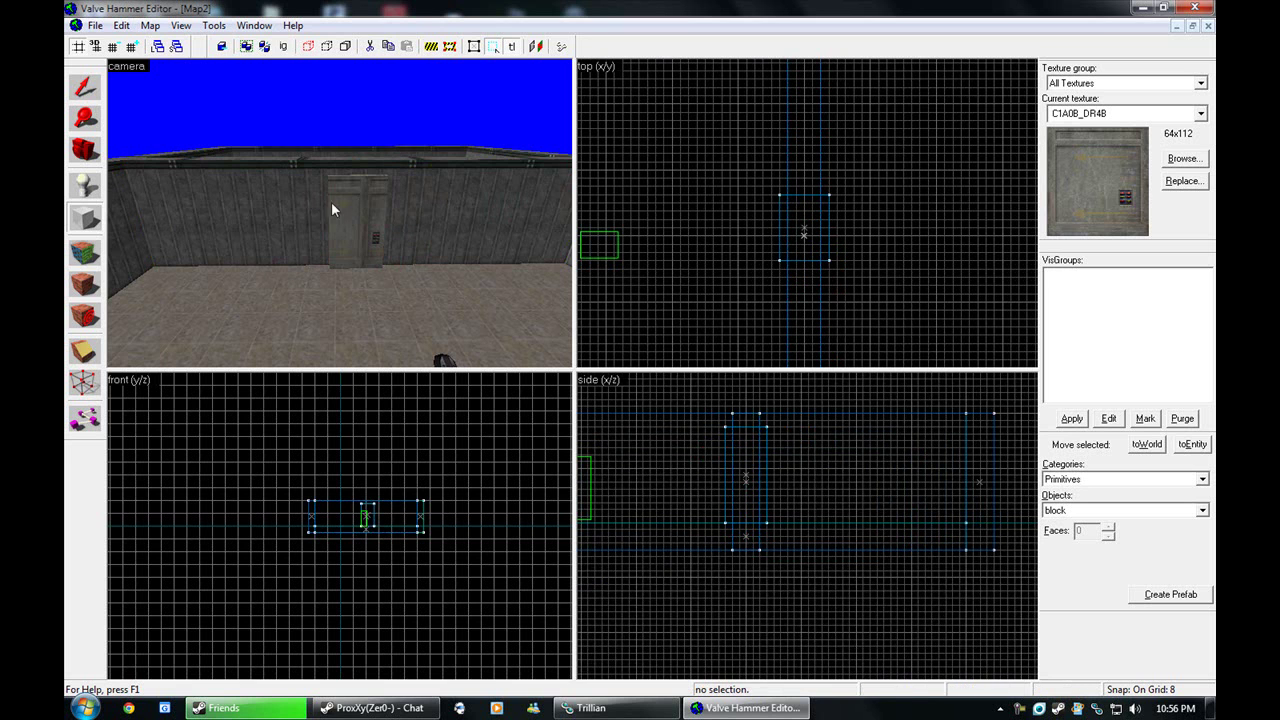
Clip the dividing wall along the door's north edge, keeping both pieces
click(85, 88)
click(250, 190)
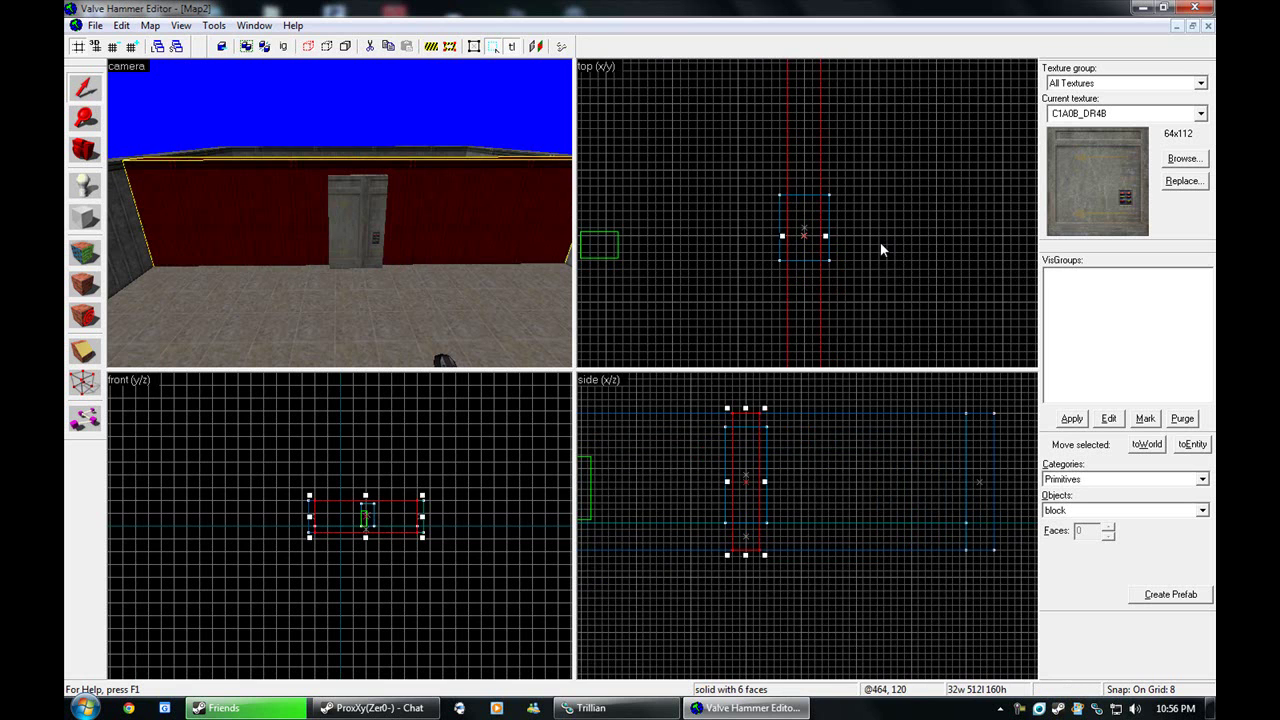
click(85, 354)
drag(787, 195, 804, 195)
scroll(845, 268, down, 3)
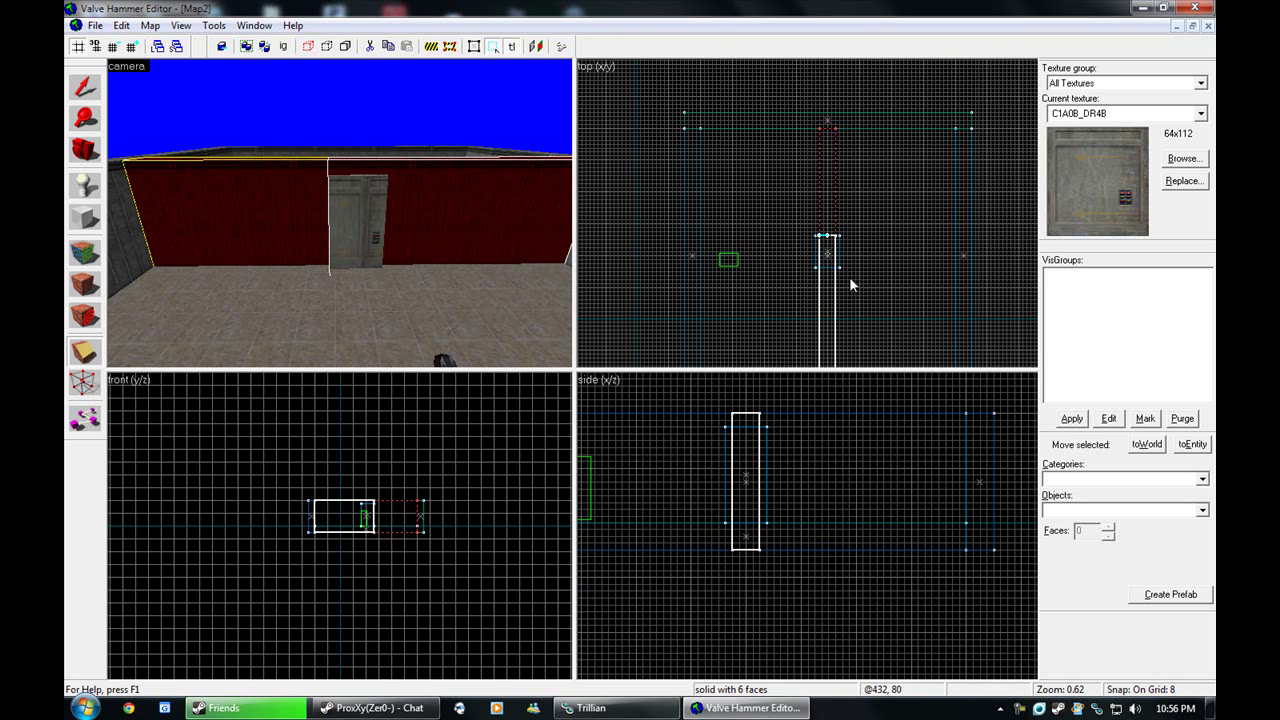
key(Return)
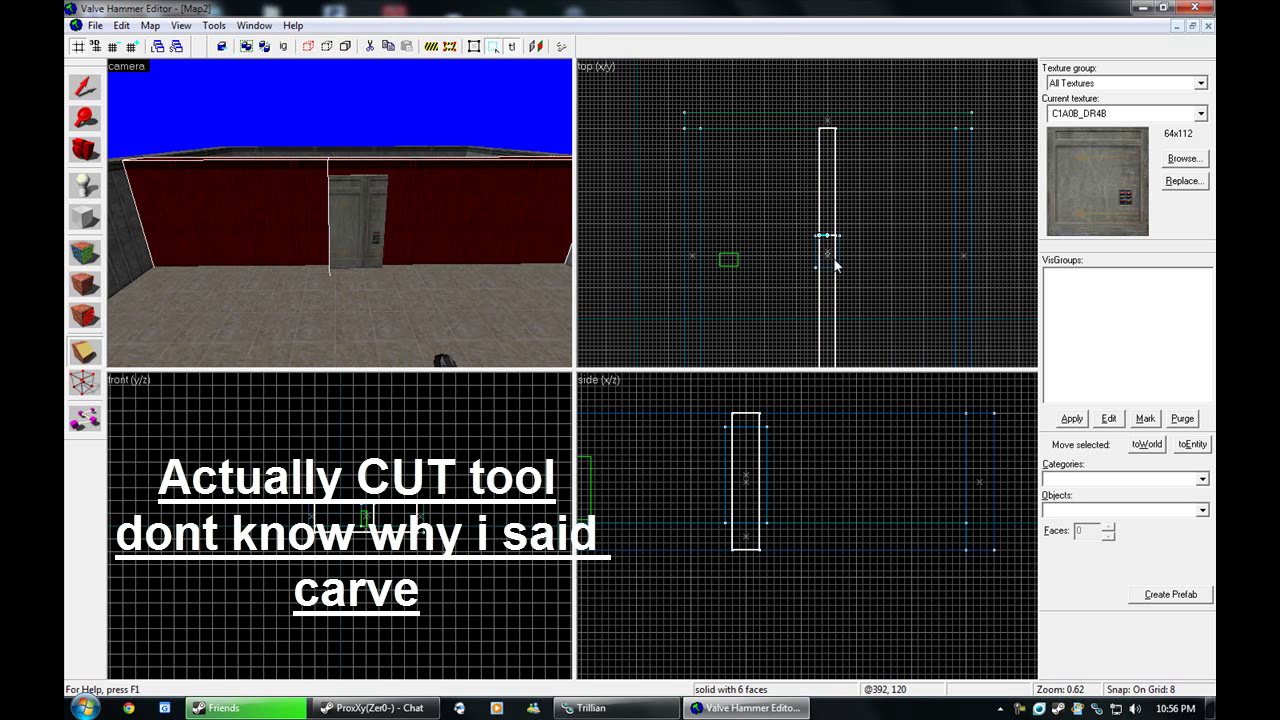
Clip the dividing wall along the door's south edge, keeping both pieces
scroll(836, 265, up, 1)
scroll(836, 265, up, 1)
drag(815, 269, 837, 269)
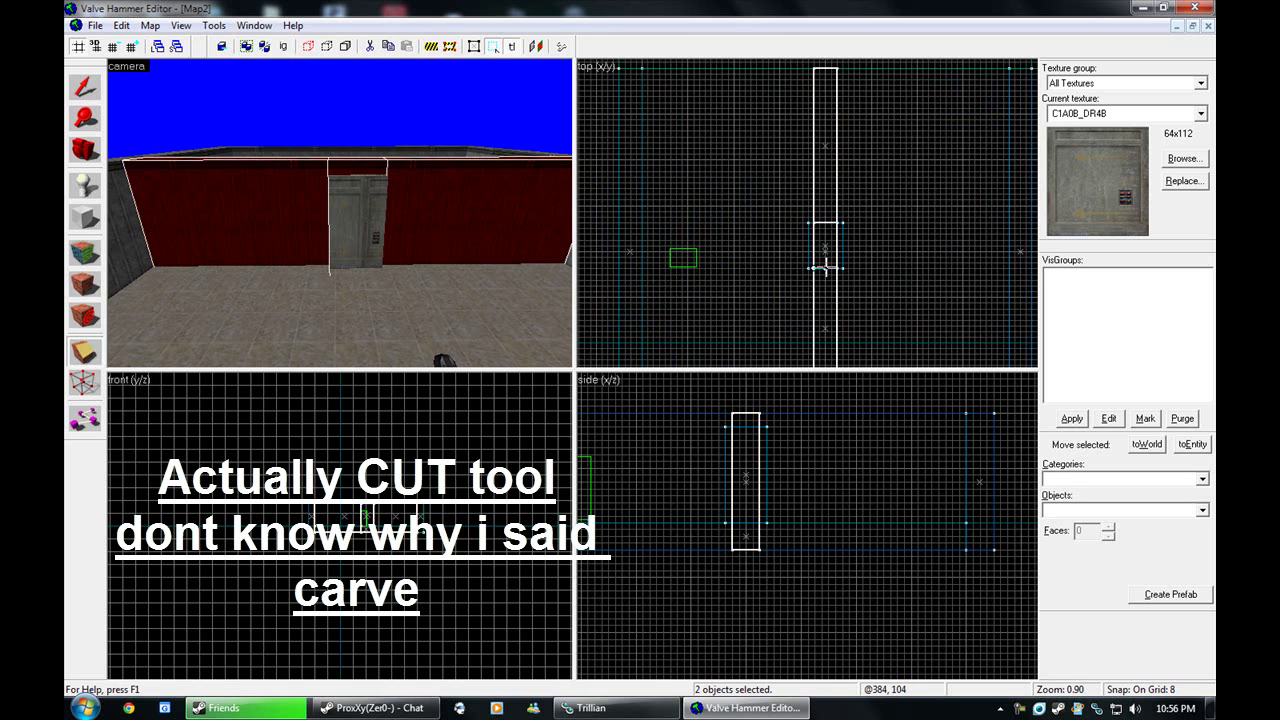
key(Return)
key(Escape)
Delete the section of dividing wall that overlaps the door
click(85, 88)
click(353, 164)
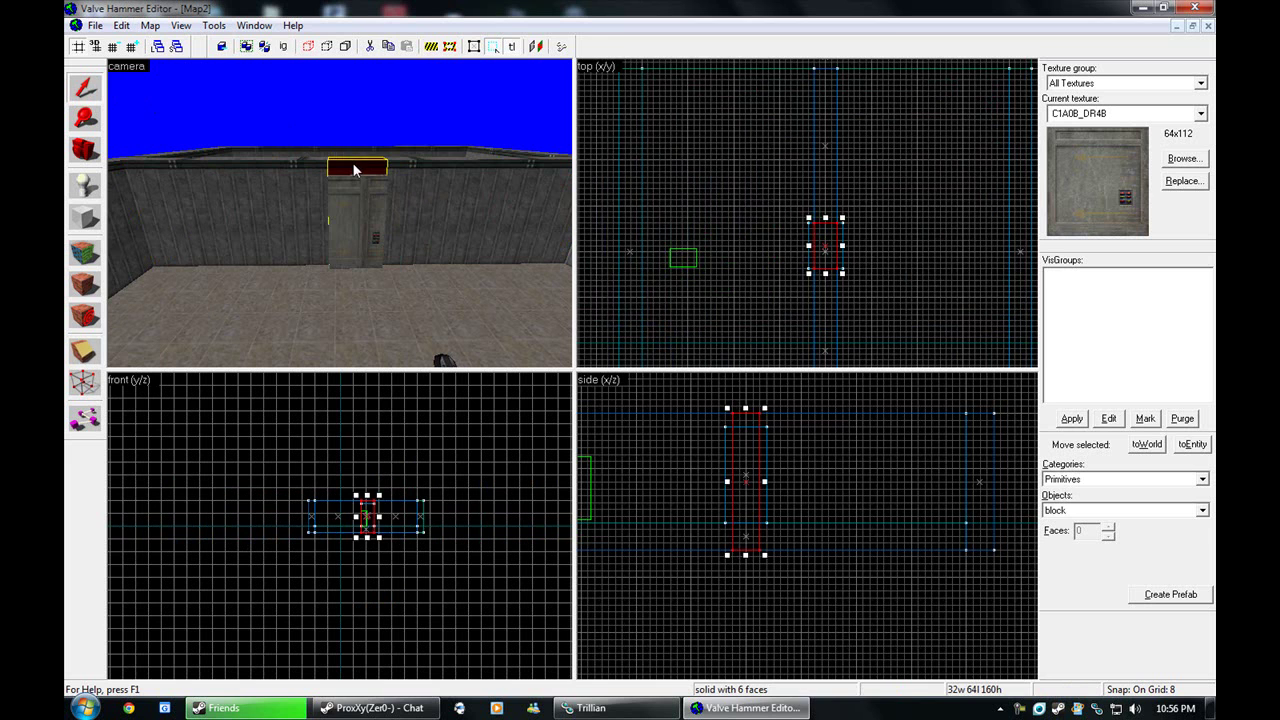
key(Delete)
Reduce the door block's thickness to 16 units, centred in the dividing wall
click(369, 206)
scroll(788, 247, up, 4)
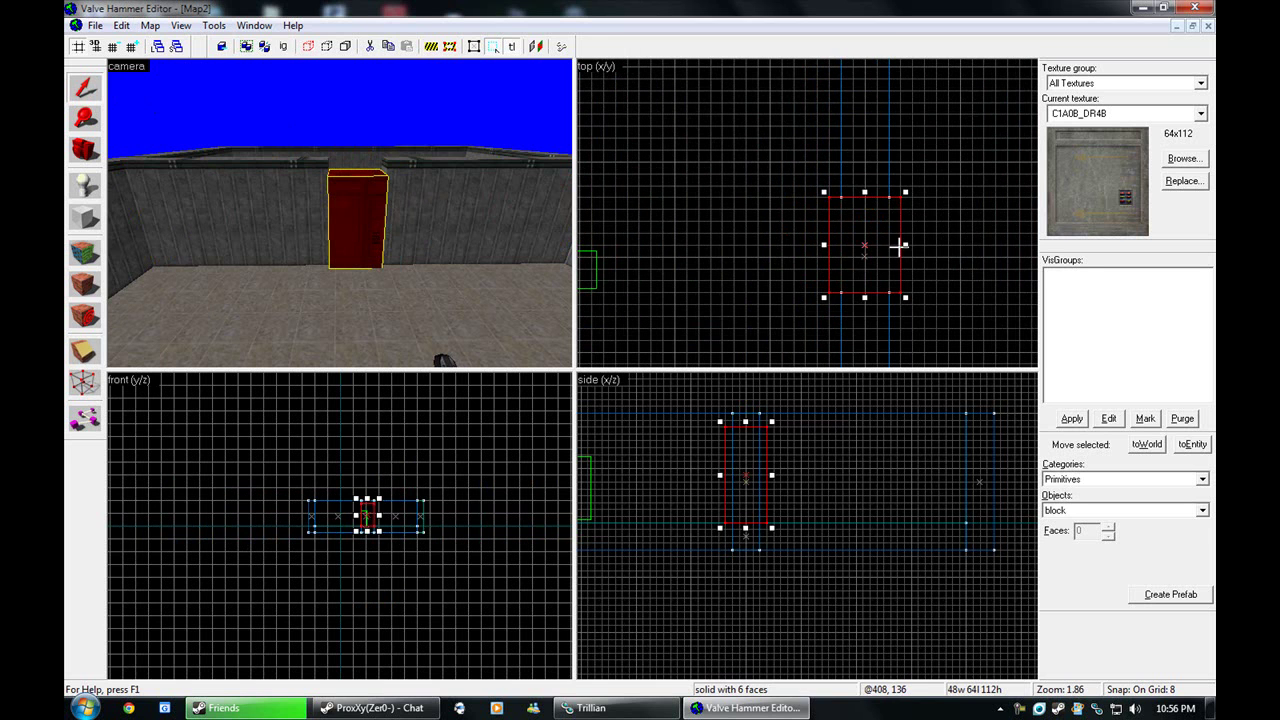
drag(903, 255, 844, 245)
Find the BASETRIM01 texture with the filter "trim" and apply it to the dividing wall's end face beside the door
key(z)
key(w)
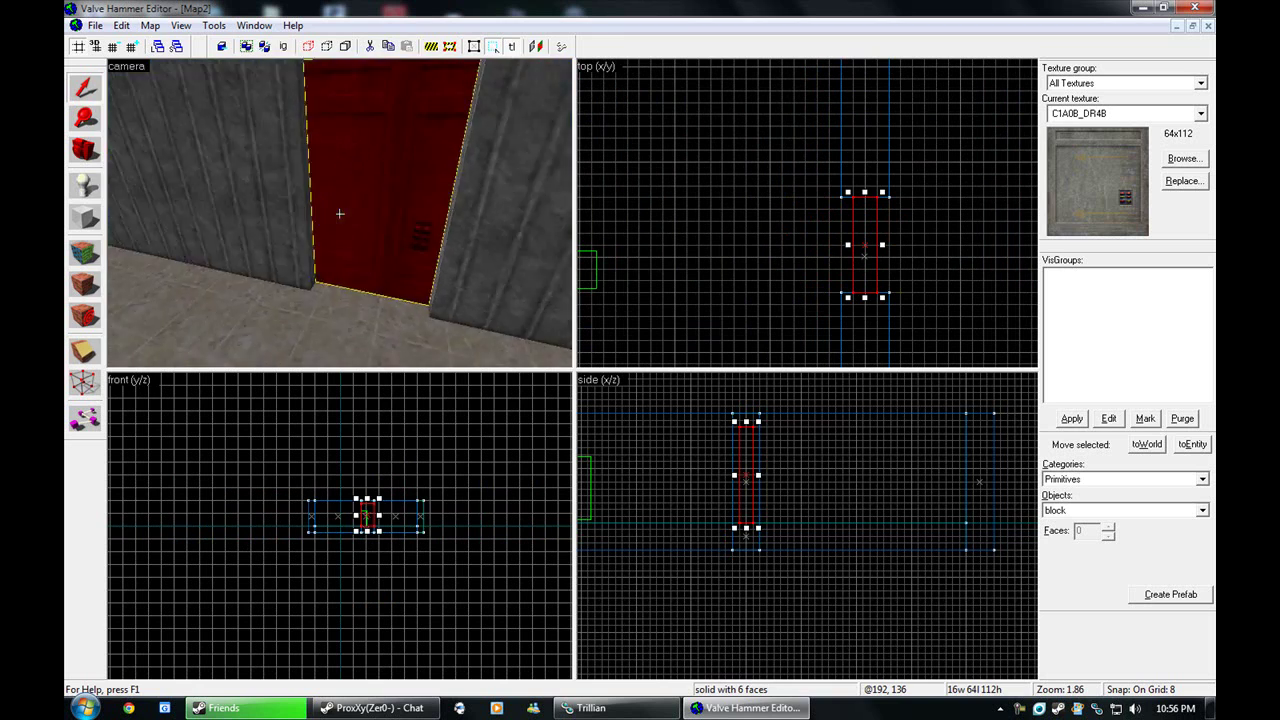
key(w)
key(z)
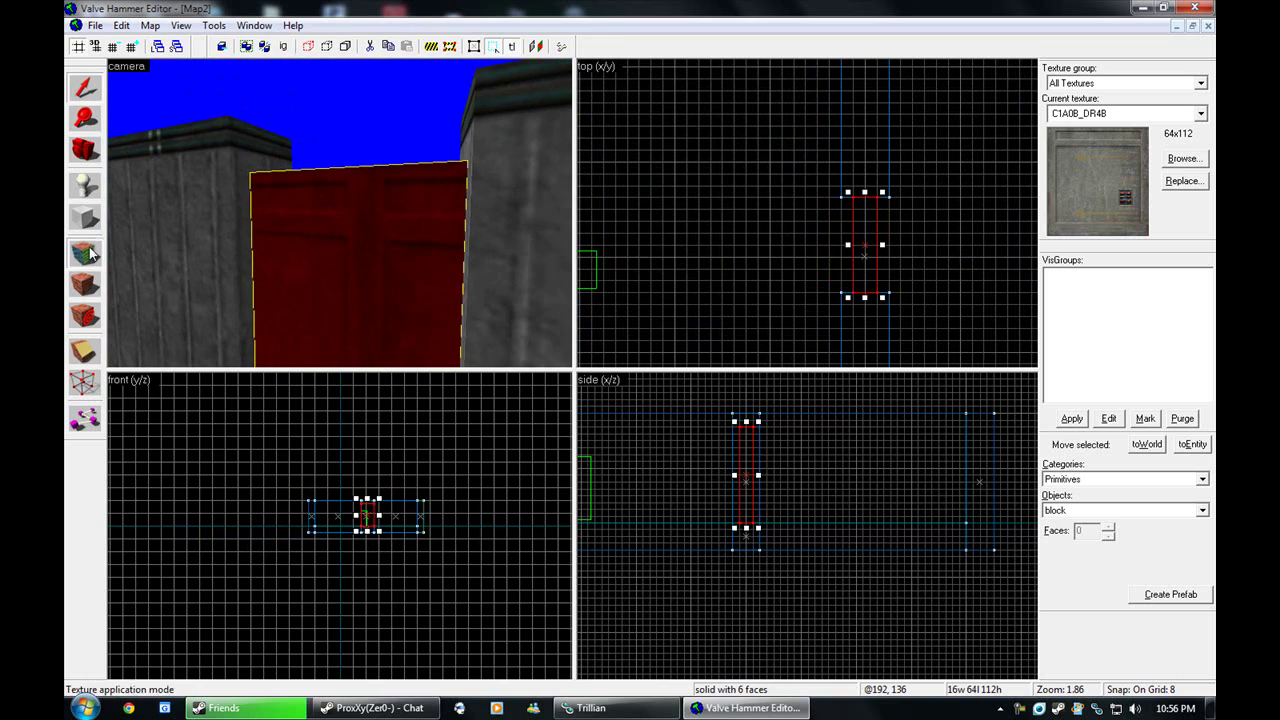
click(85, 253)
key(z)
click(832, 463)
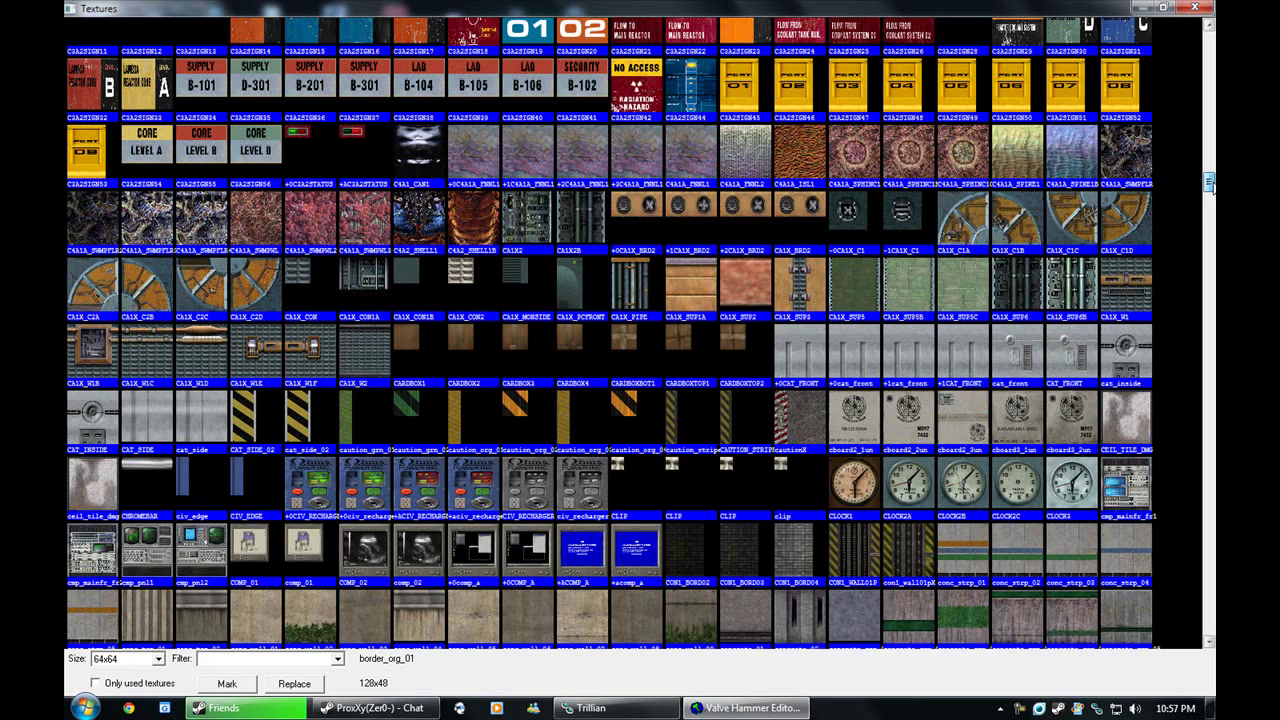
drag(1209, 181, 1209, 183)
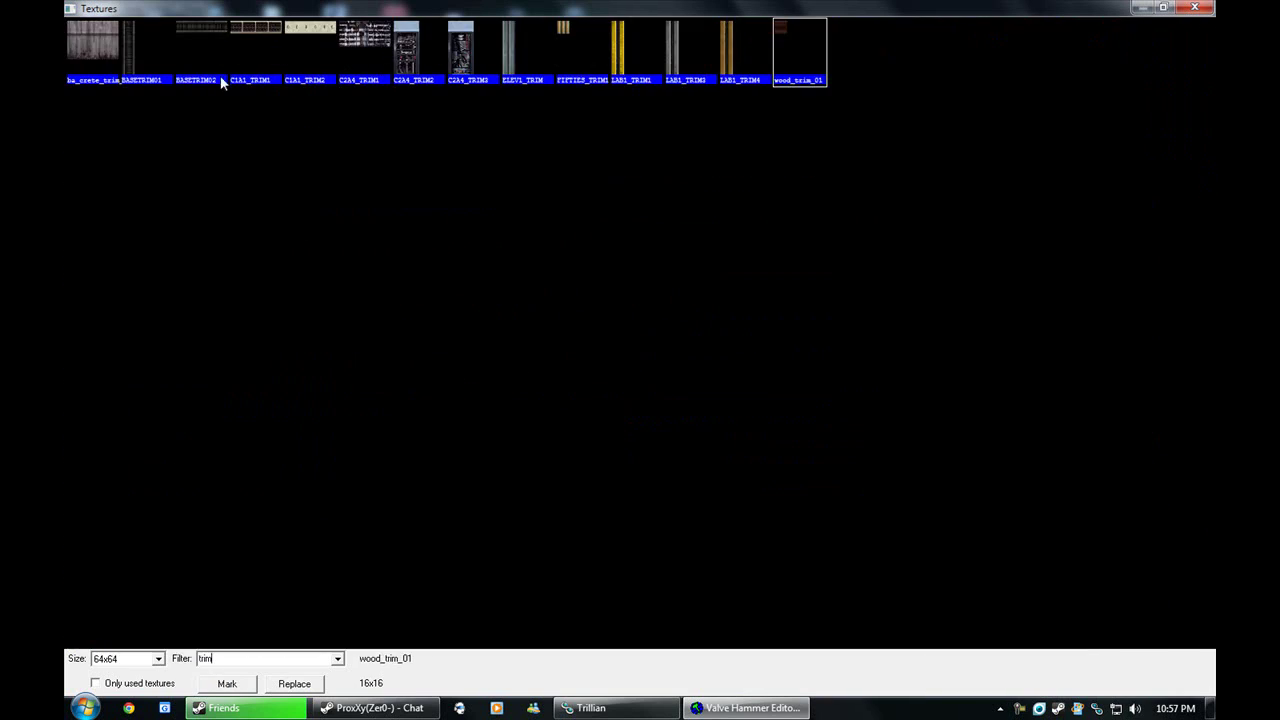
double_click(136, 62)
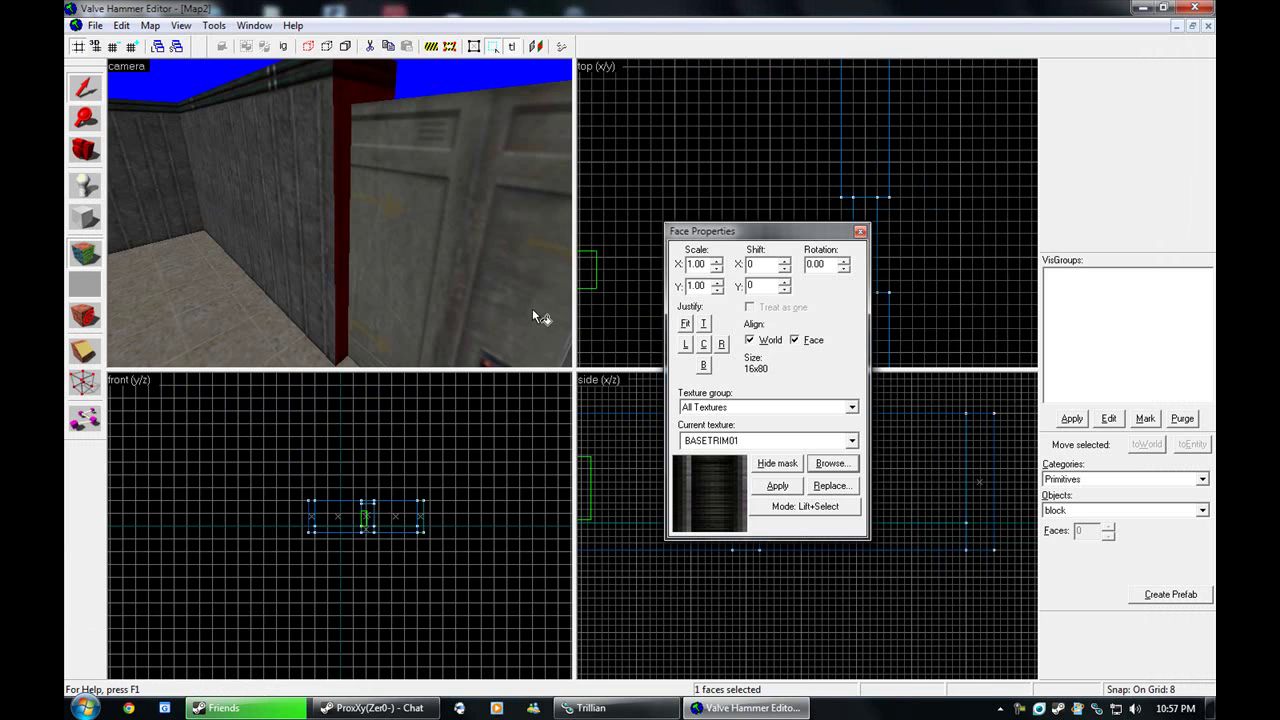
click(787, 487)
Nudge the trim texture's Y shift to -1 on the wall's end face and finish editing the face
key(z)
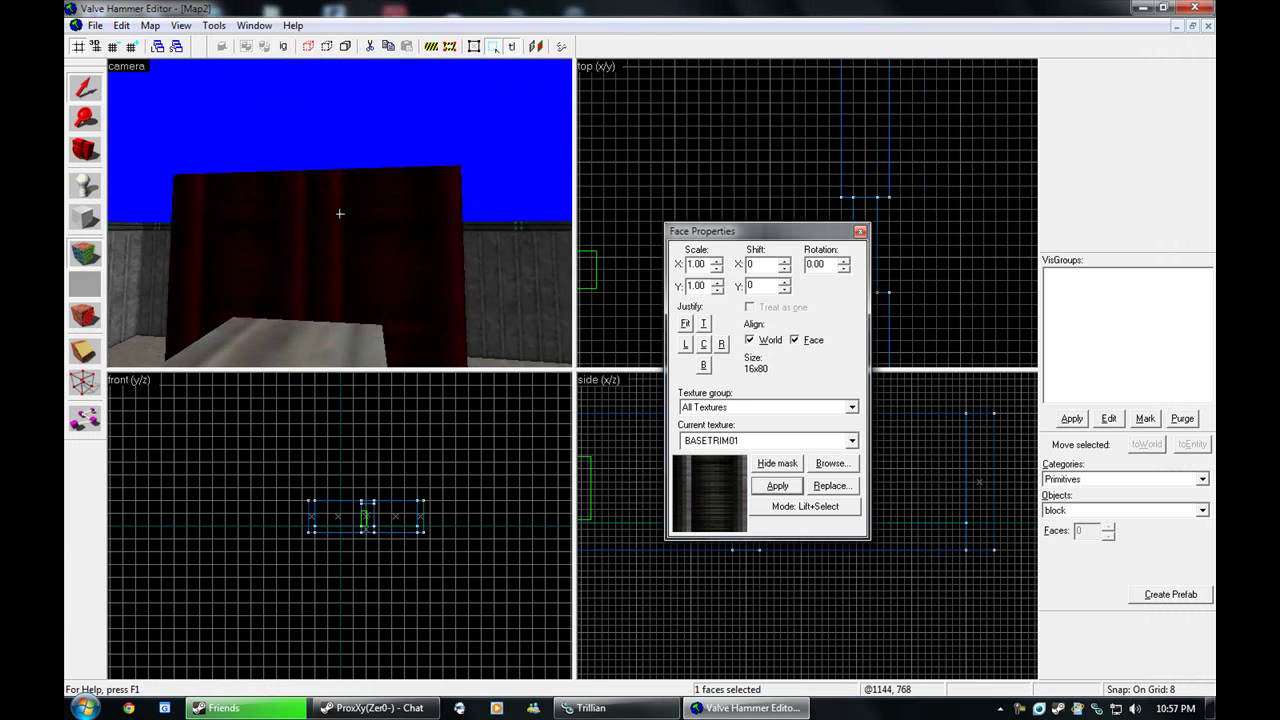
key(z)
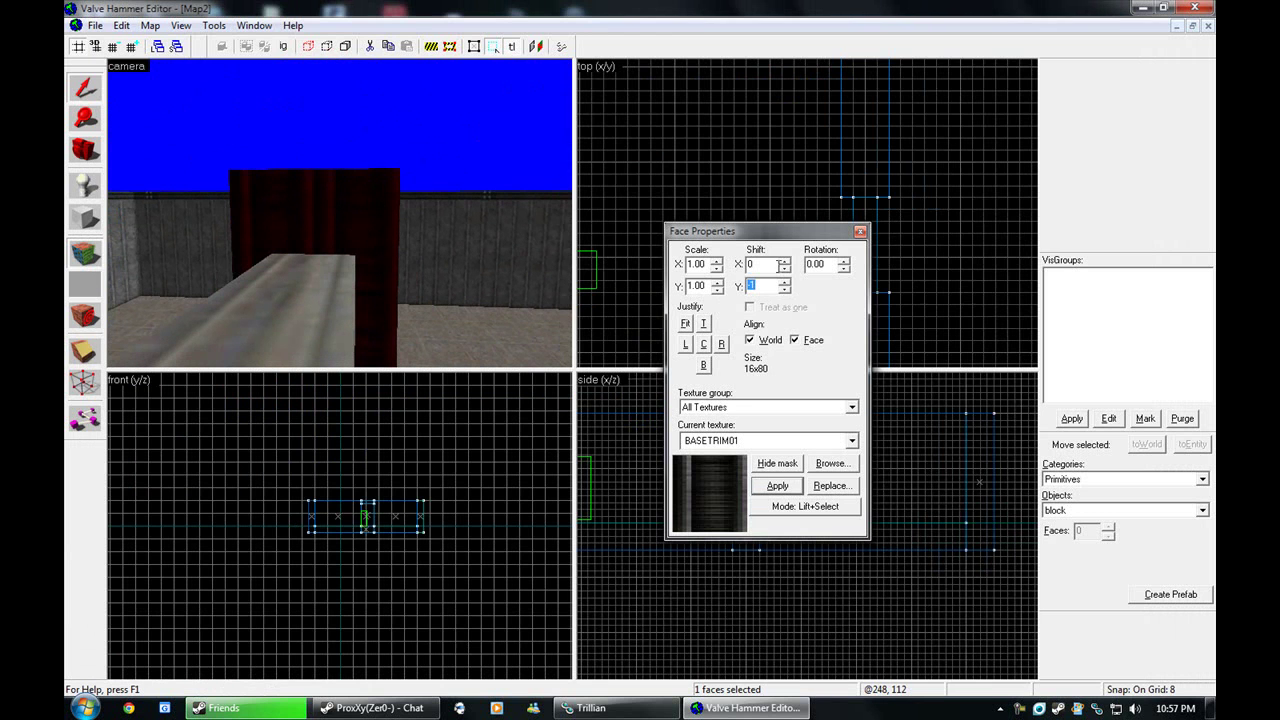
click(860, 231)
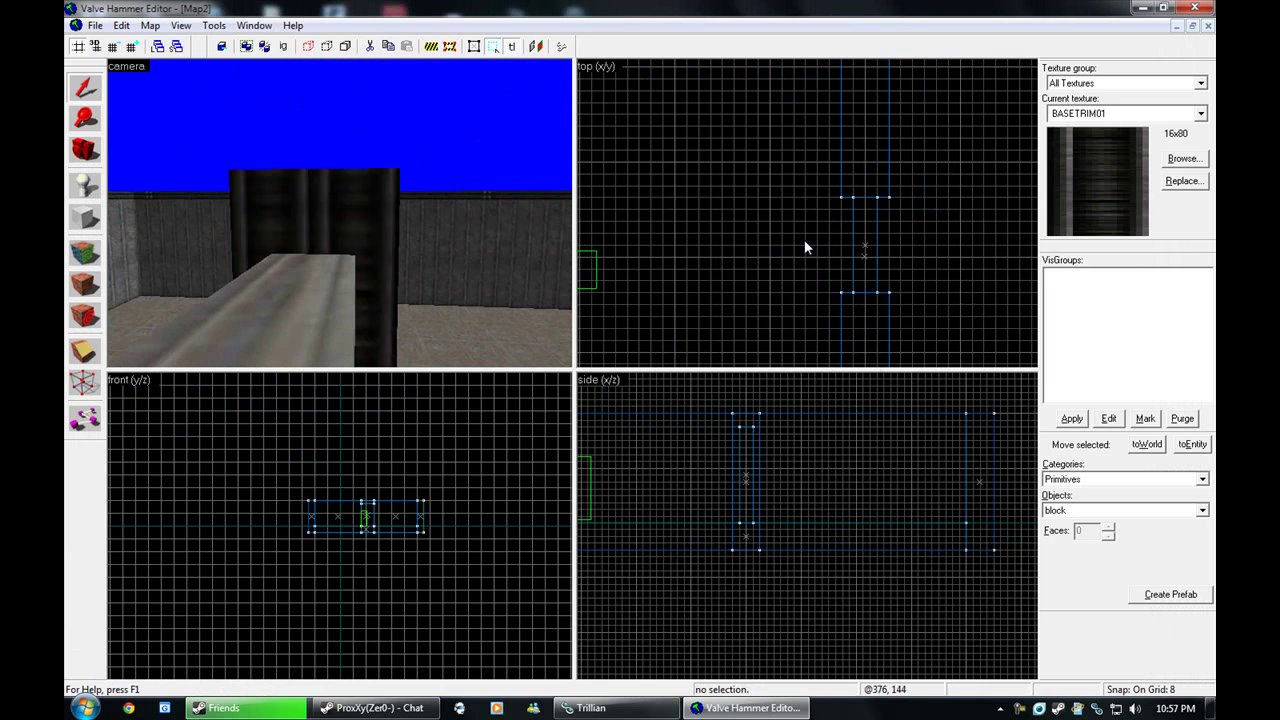
Filter the textures for ceilings and make BABTECH_CEIL02 the current texture
click(1178, 161)
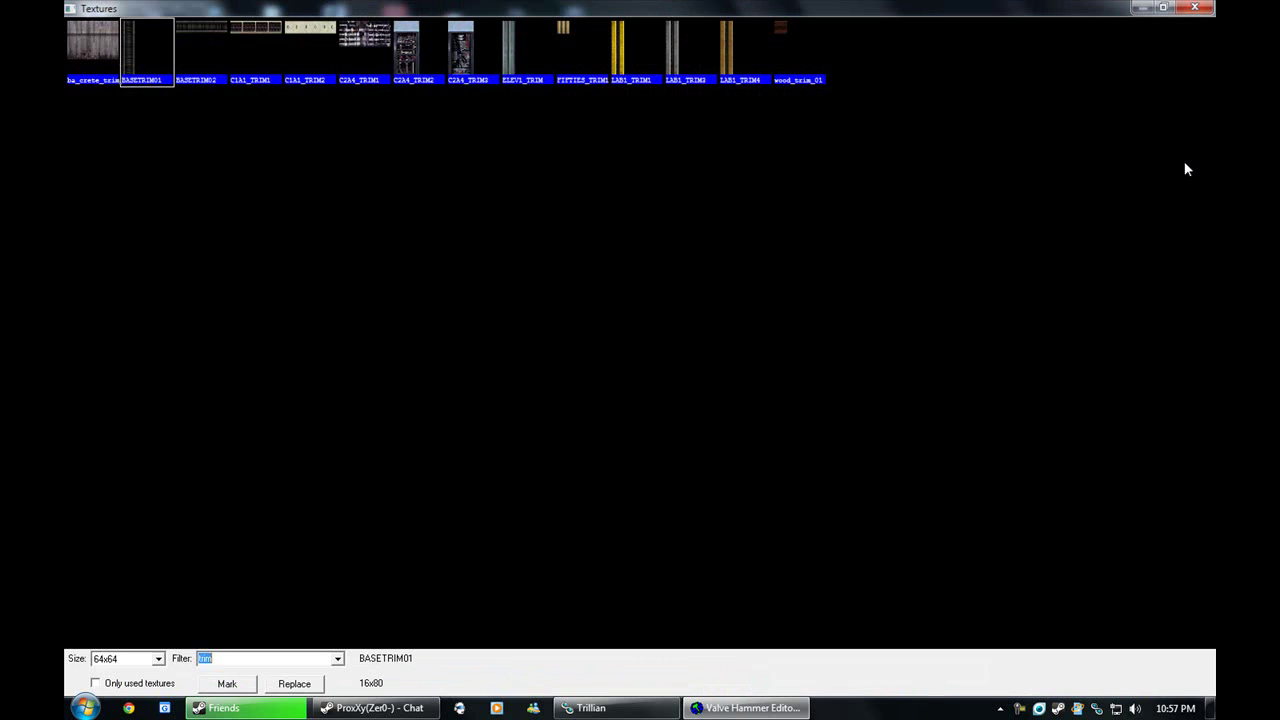
text(ceil)
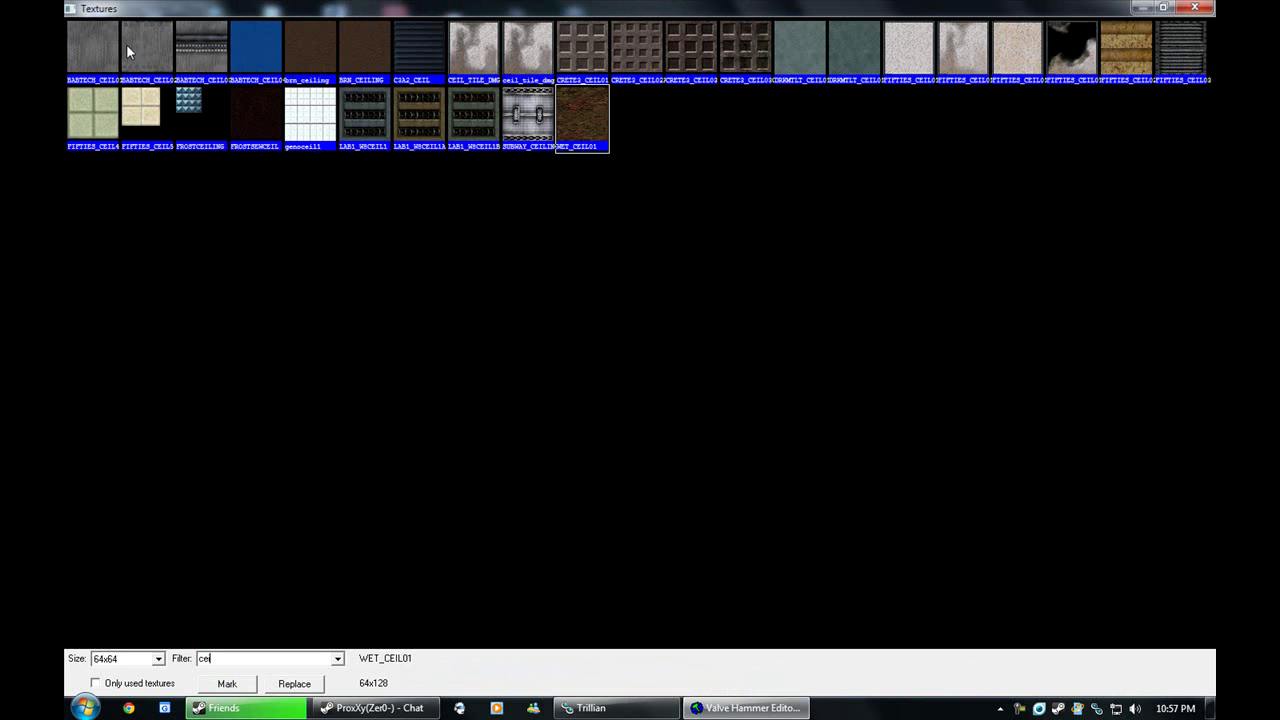
double_click(156, 56)
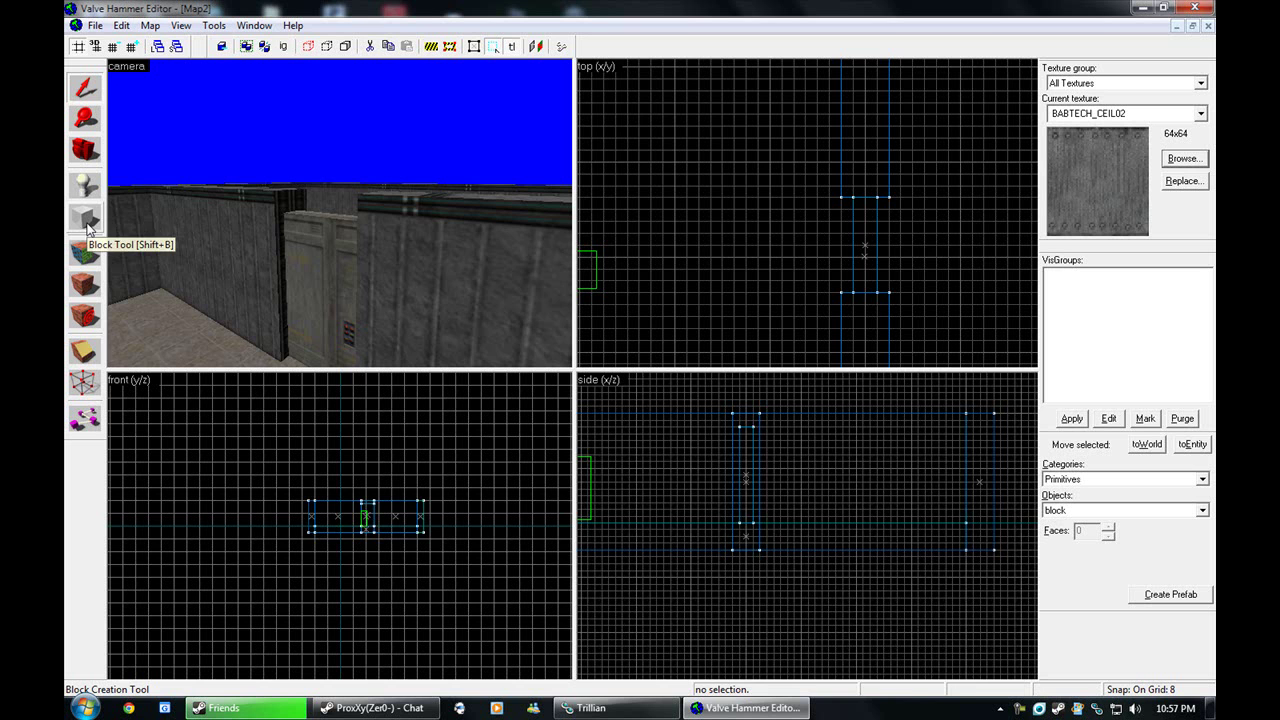
Create a ceiling block 512 by 512 and 32 high directly on top of the room's walls
click(161, 327)
scroll(800, 520, down, 3)
mouse_move(785, 555)
mouse_down()
mouse_move(773, 487)
mouse_move(787, 490)
mouse_up()
scroll(806, 196, down, 3)
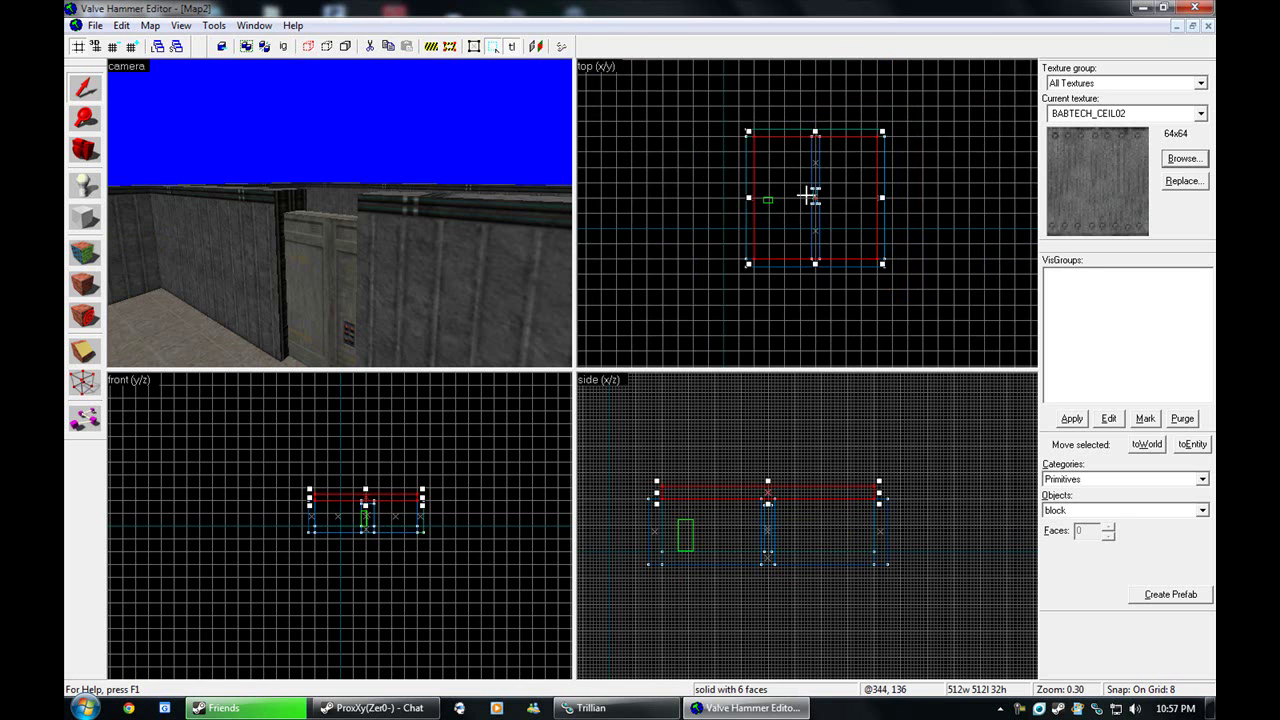
key(z)
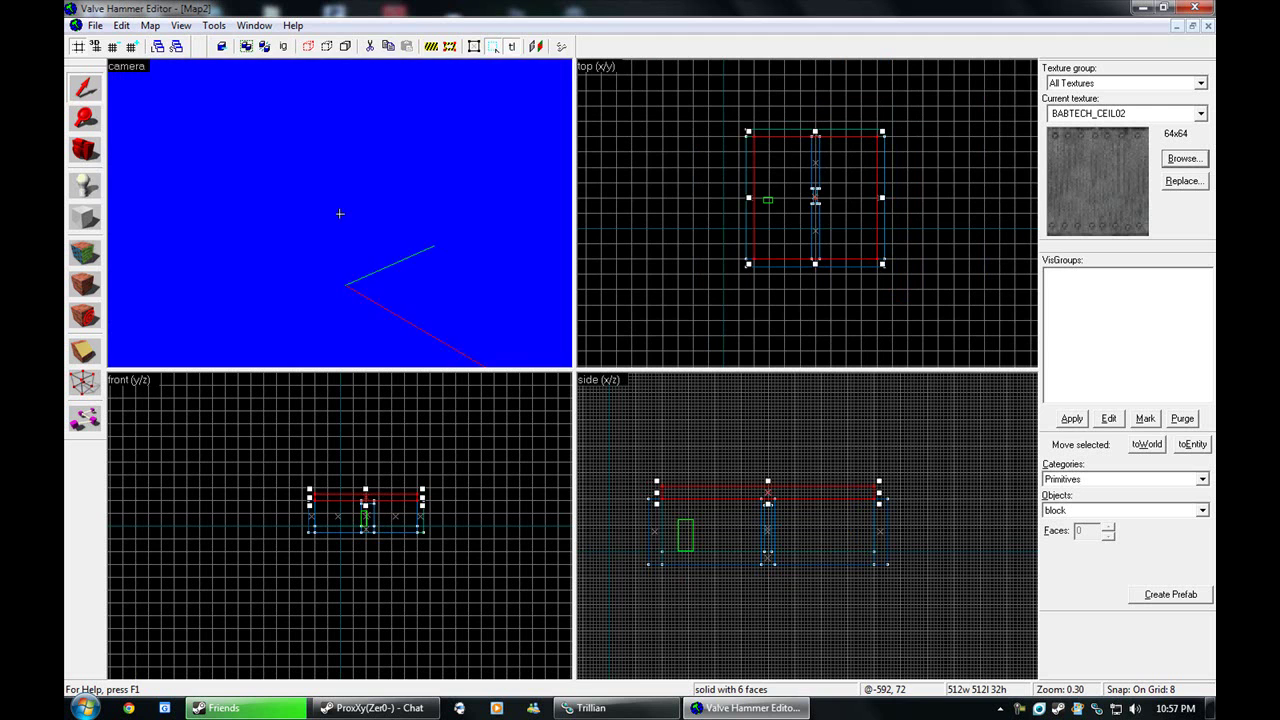
click(340, 213)
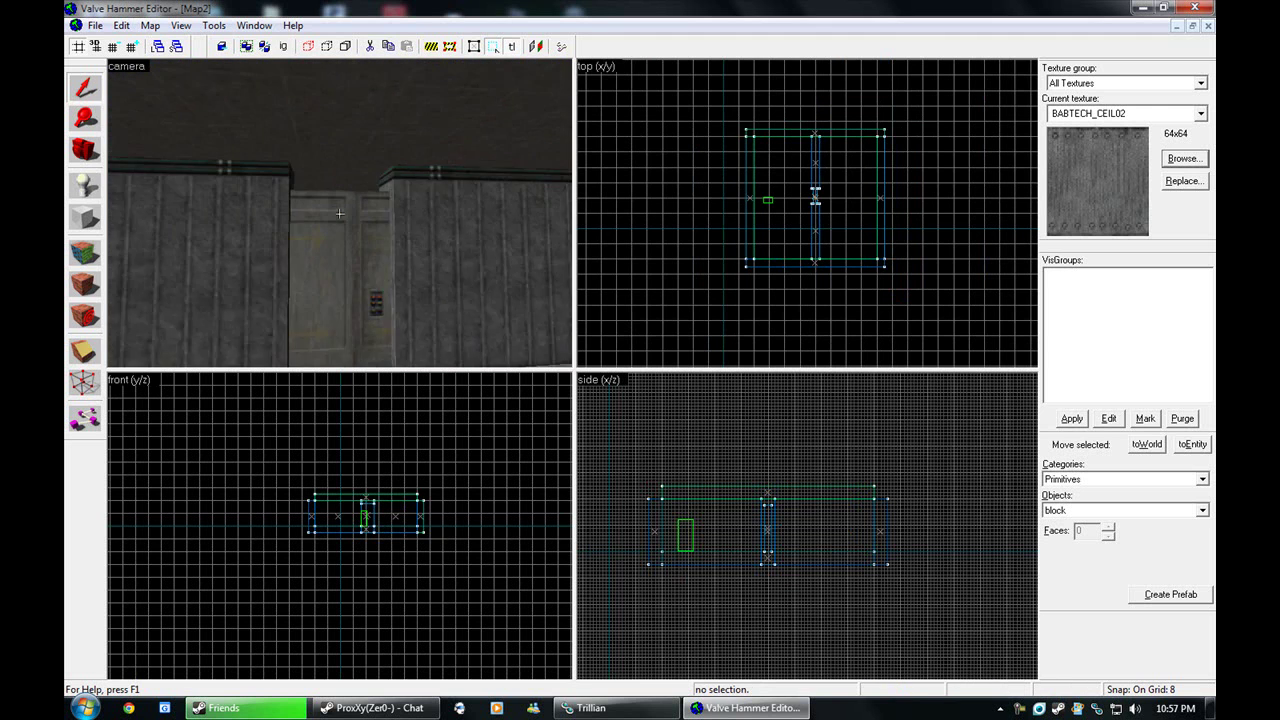
Copy the dividing wall's north section over the door and shrink the copy to fill the gap between door and ceiling
key(z)
click(338, 220)
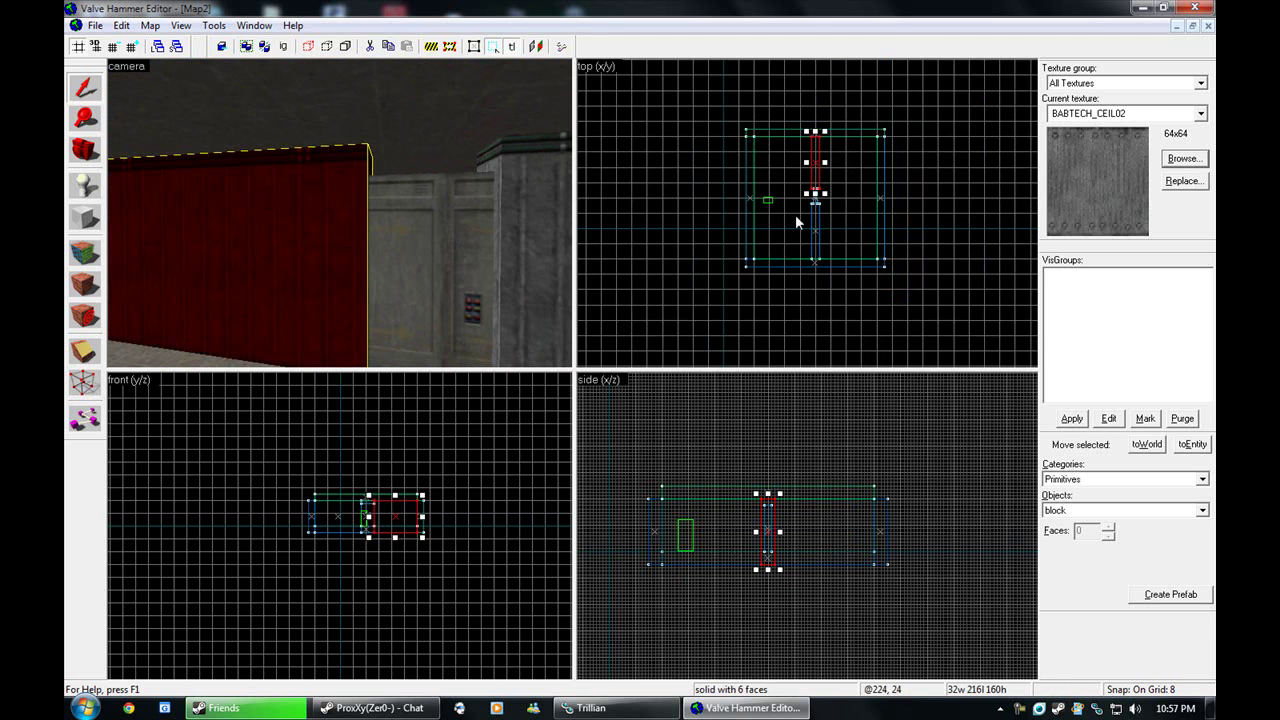
scroll(398, 503, up, 4)
drag(393, 514, 356, 517)
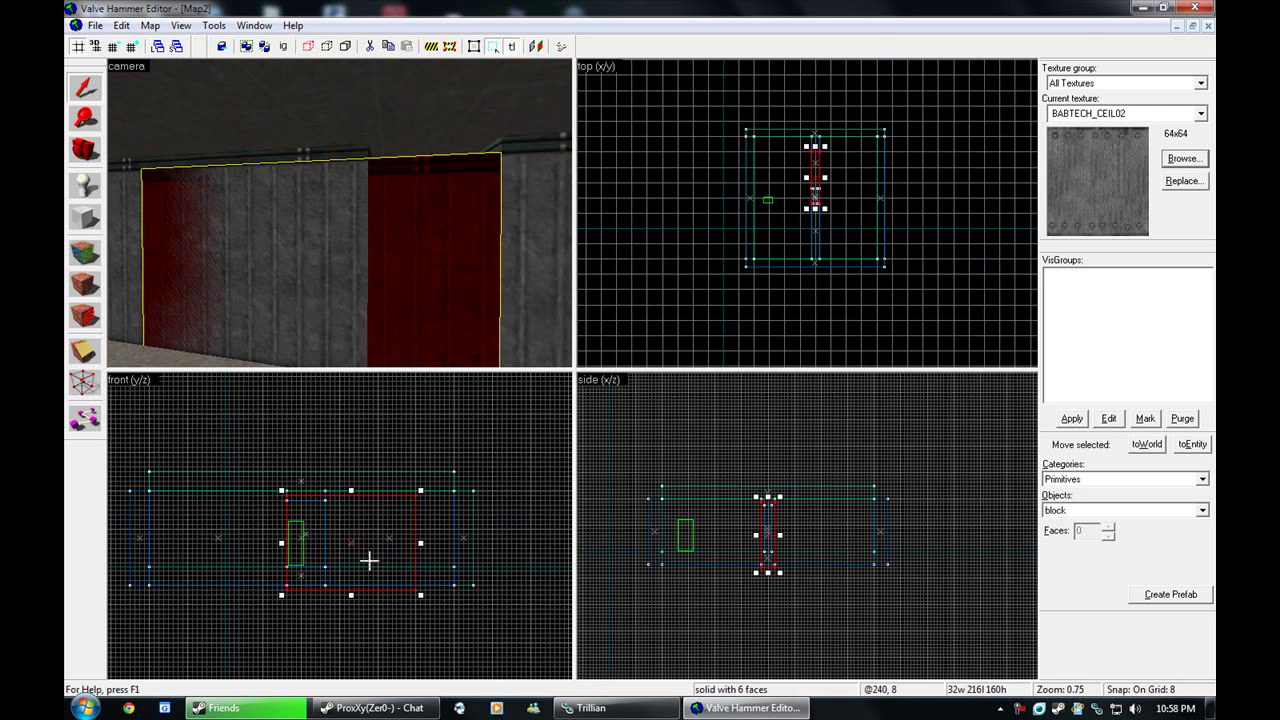
drag(369, 561, 370, 556)
mouse_move(420, 591)
mouse_down()
mouse_move(318, 515)
mouse_move(330, 505)
mouse_up()
key(z)
click(340, 213)
key(d)
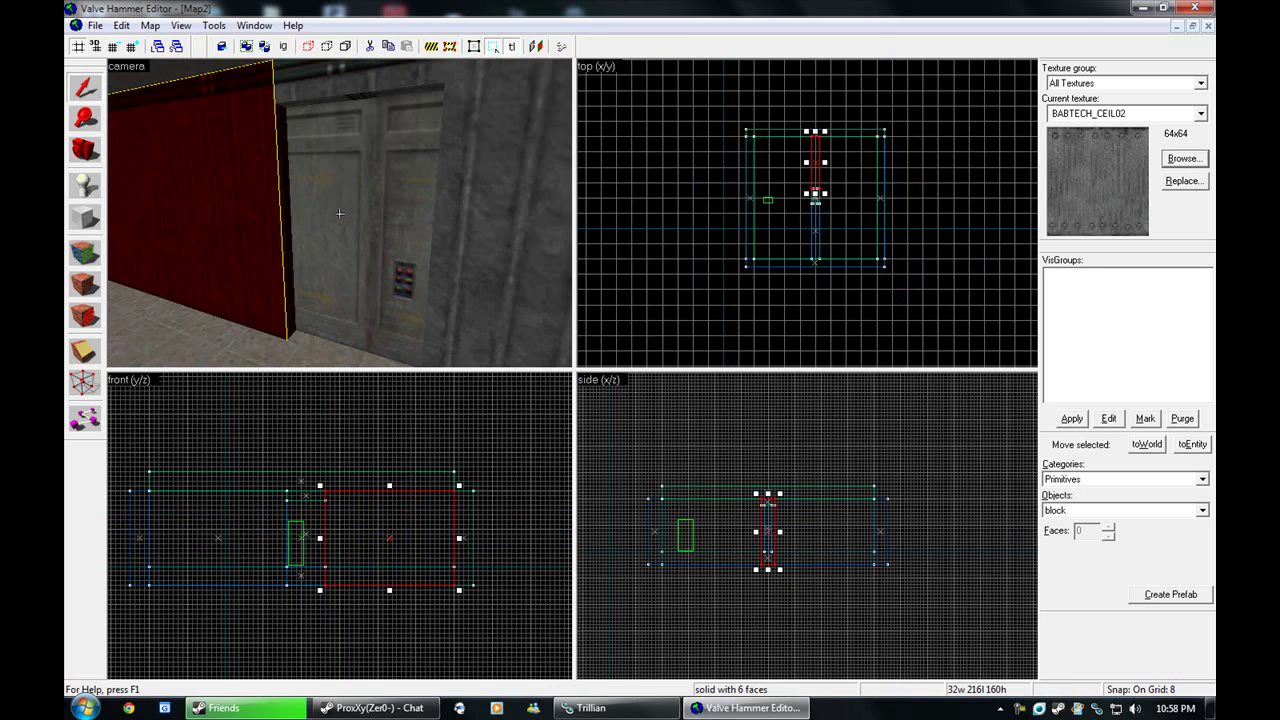
Apply the BASETRIM01 texture to the remaining doorway faces around the door
key(z)
click(85, 254)
key(z)
click(340, 213)
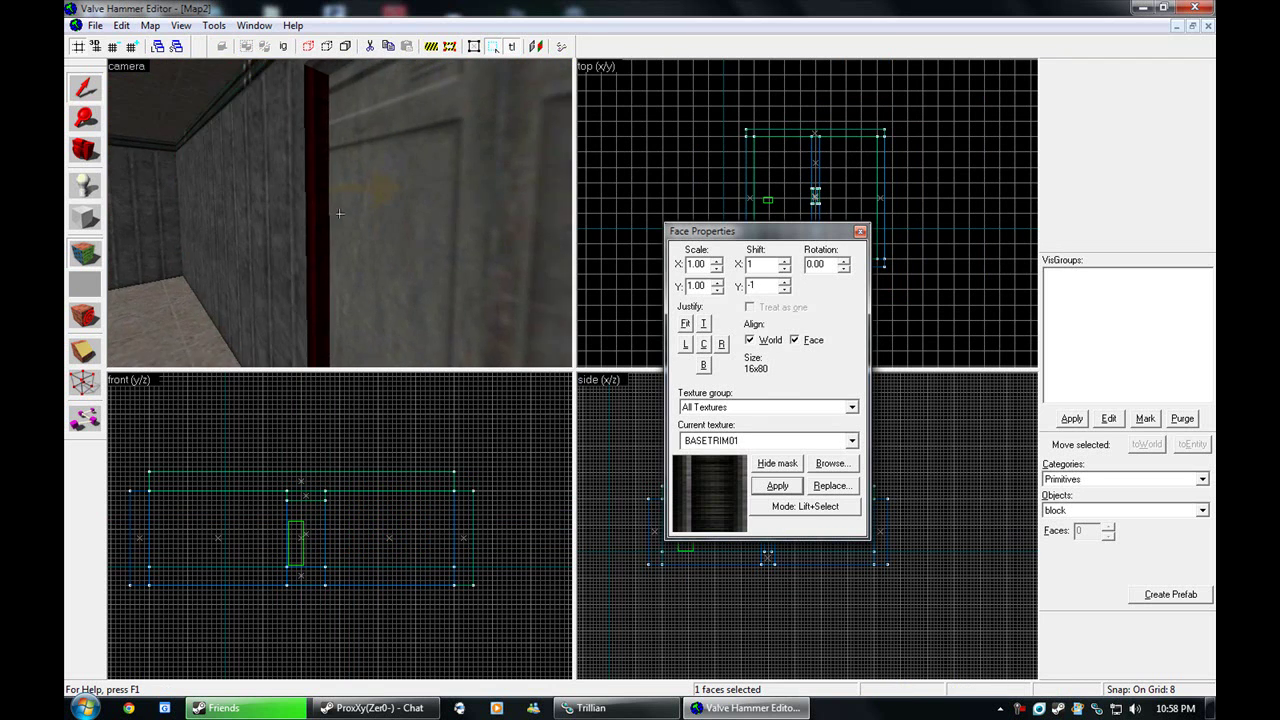
key(w)
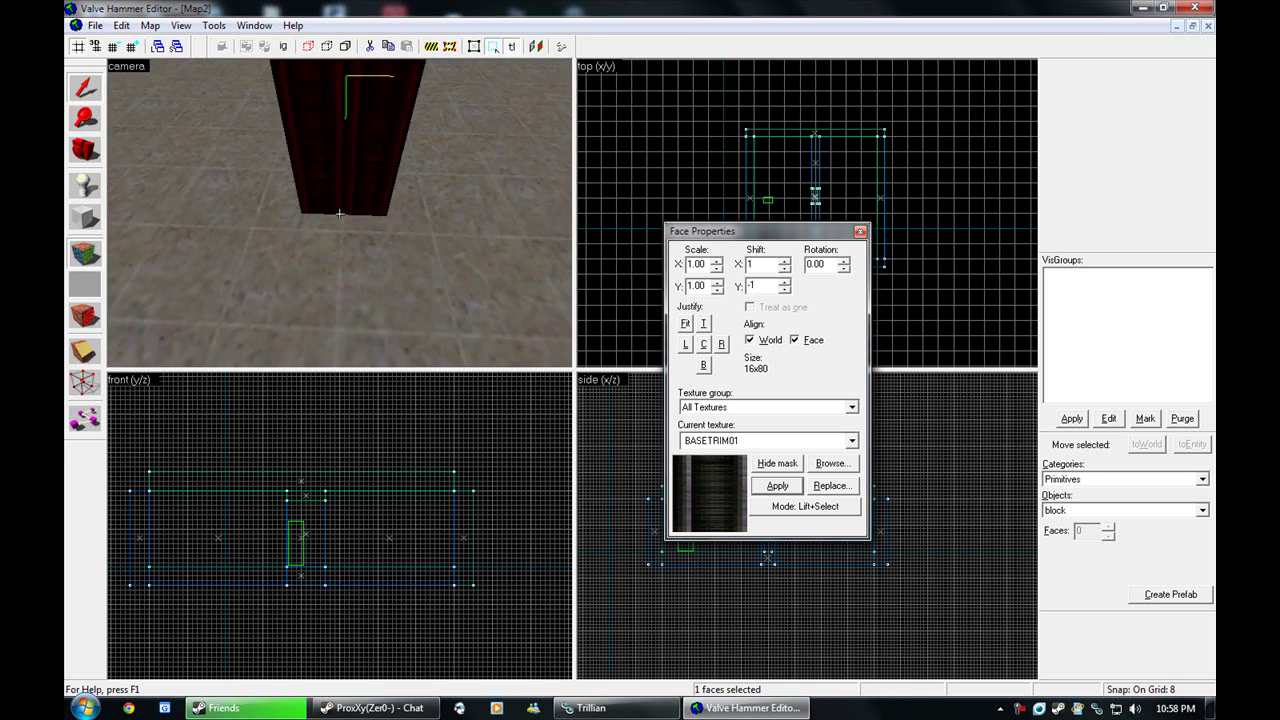
click(859, 231)
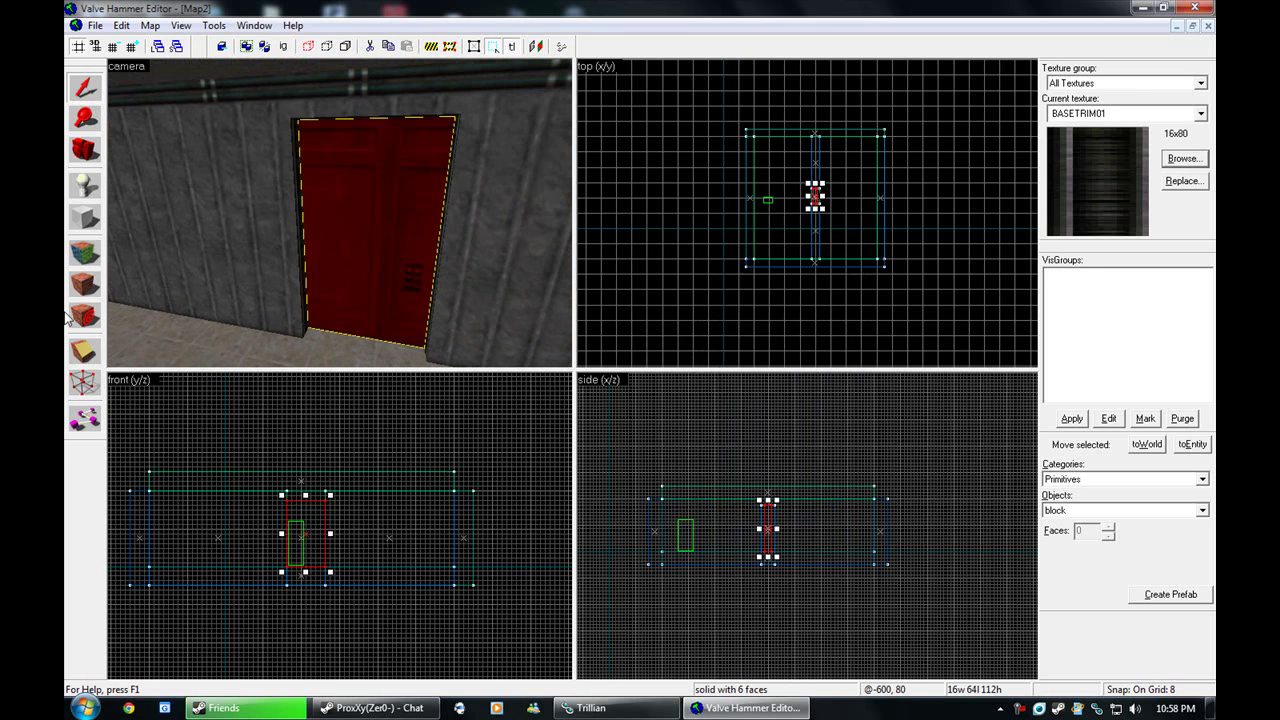
Align the C1A0B_DR4B texture to the face instead of the world and fit it to the door's faces
click(85, 253)
click(373, 234)
click(796, 341)
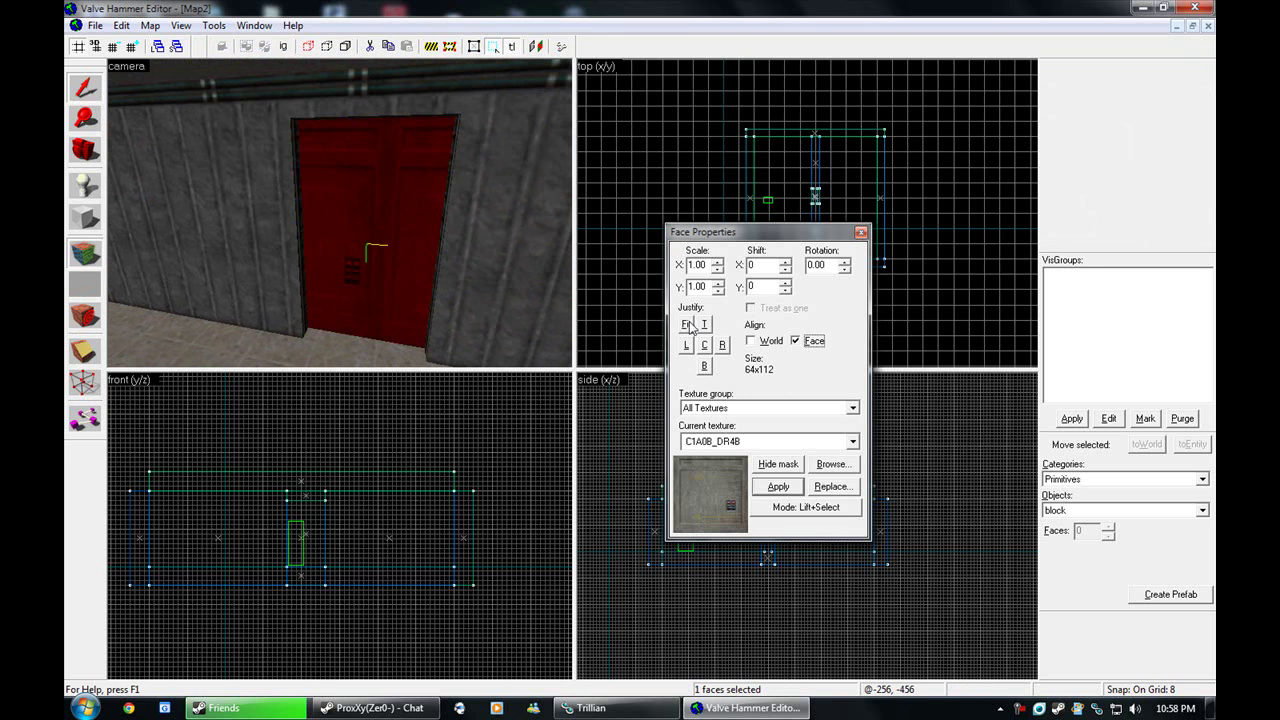
click(686, 325)
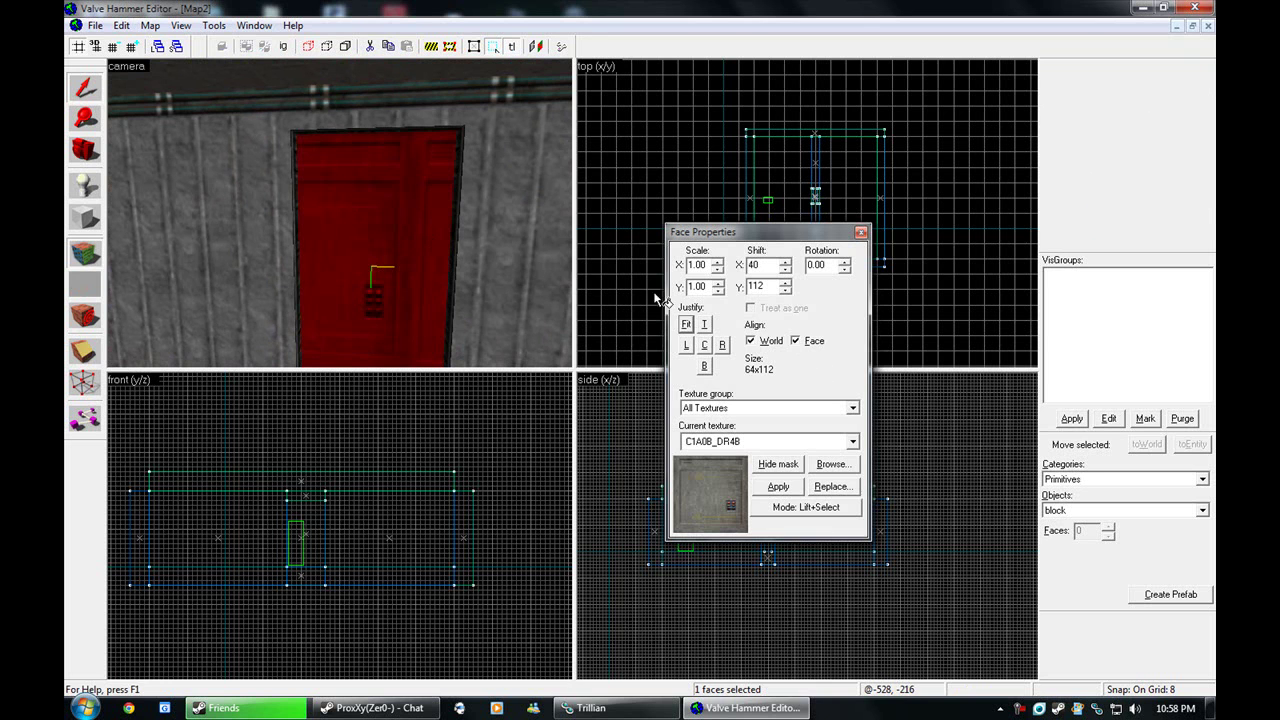
click(750, 341)
click(686, 325)
click(860, 232)
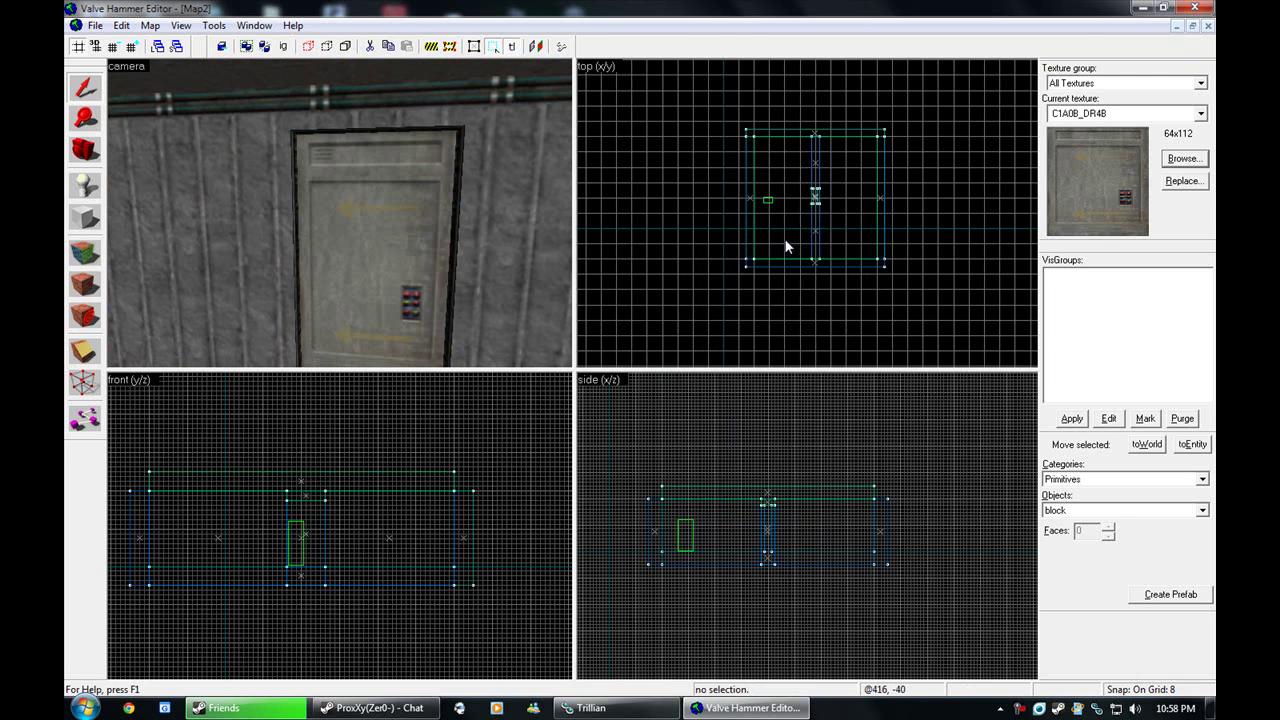
Move the door out of the doorway into the room near the player start and rotate it 90 degrees
key(s)
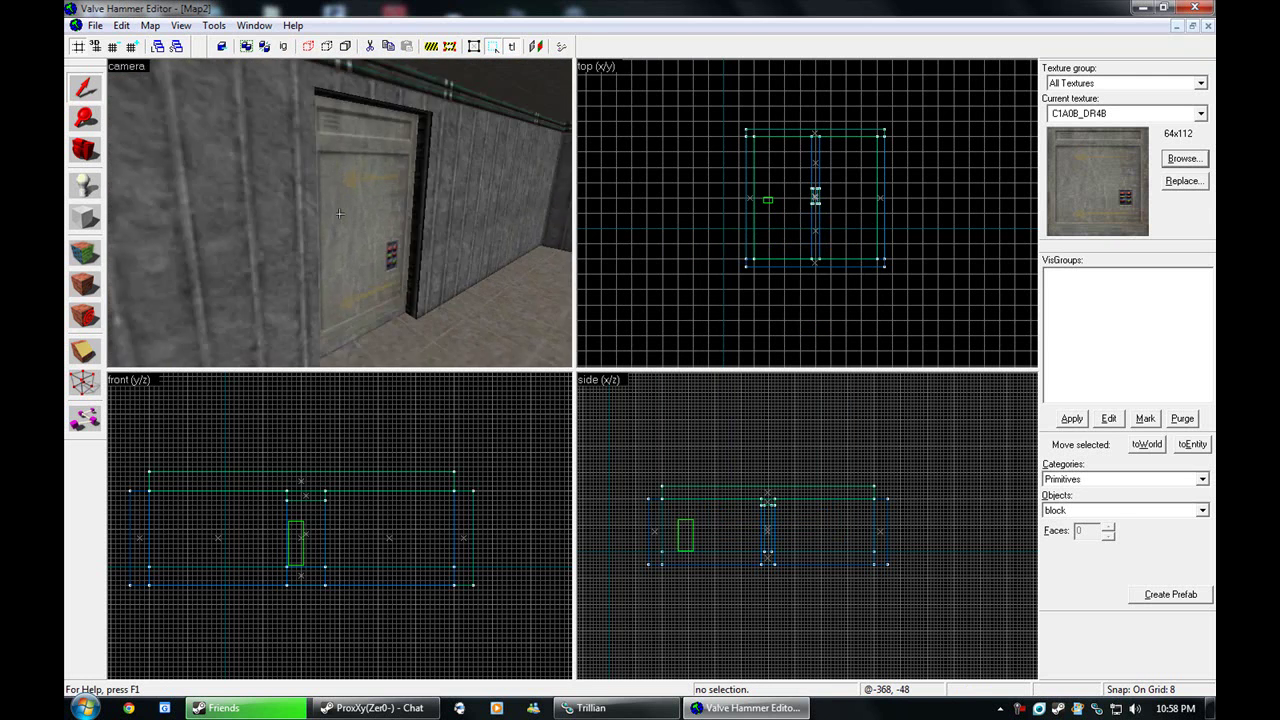
click(340, 213)
key(z)
scroll(822, 201, up, 5)
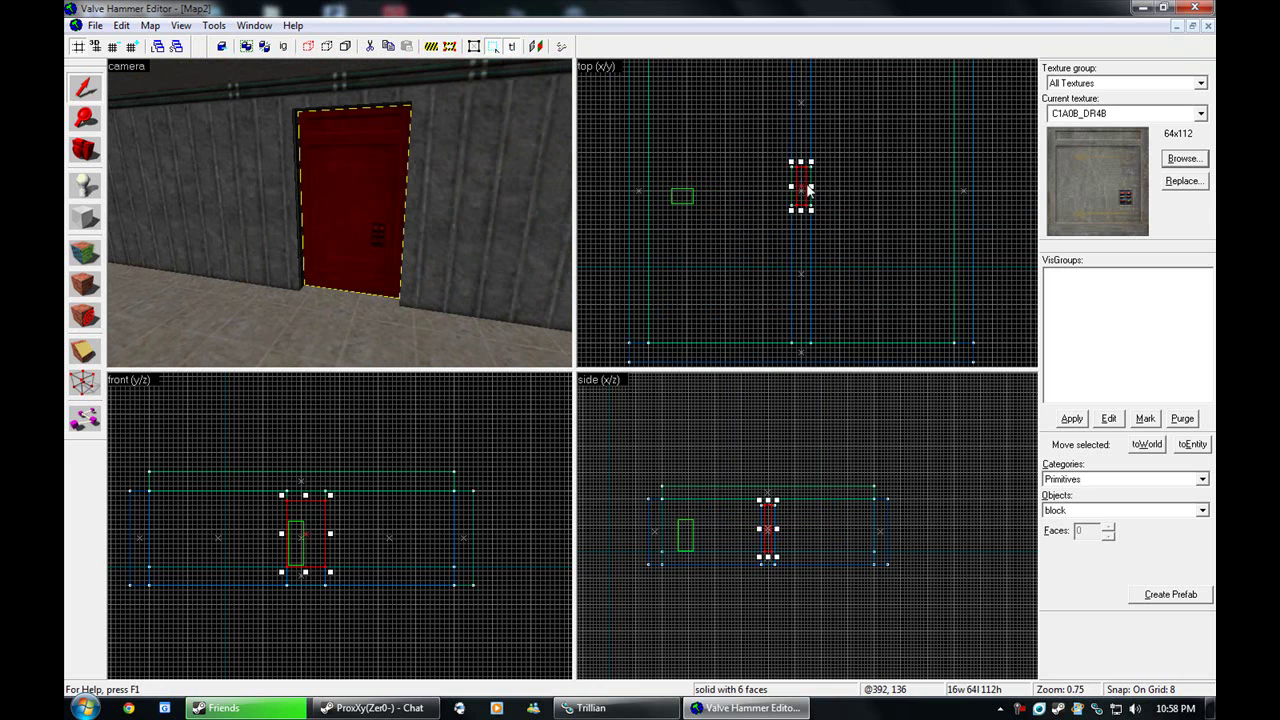
mouse_move(810, 190)
mouse_down()
mouse_move(708, 180)
mouse_move(732, 171)
mouse_up()
key(z)
key(s)
click(340, 213)
key(z)
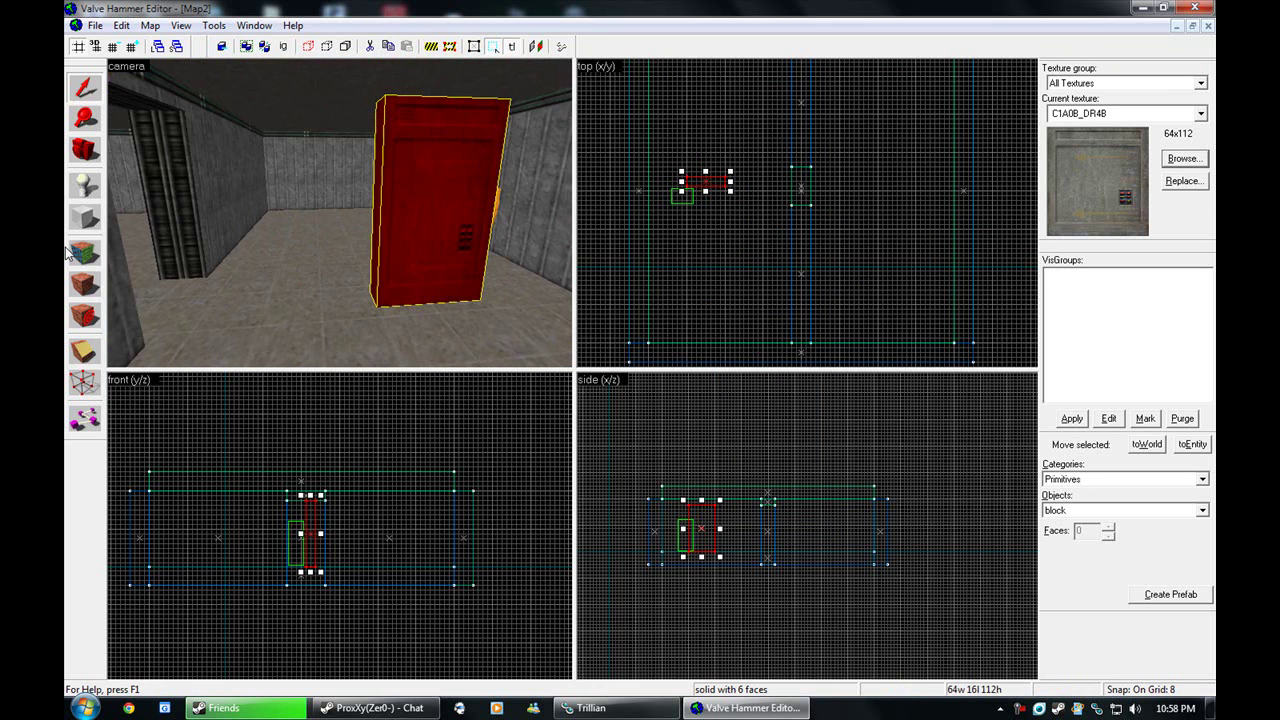
On one large face of the door, align the C1A0B_DR4B texture to the world instead of the face and fit it
click(82, 252)
click(408, 214)
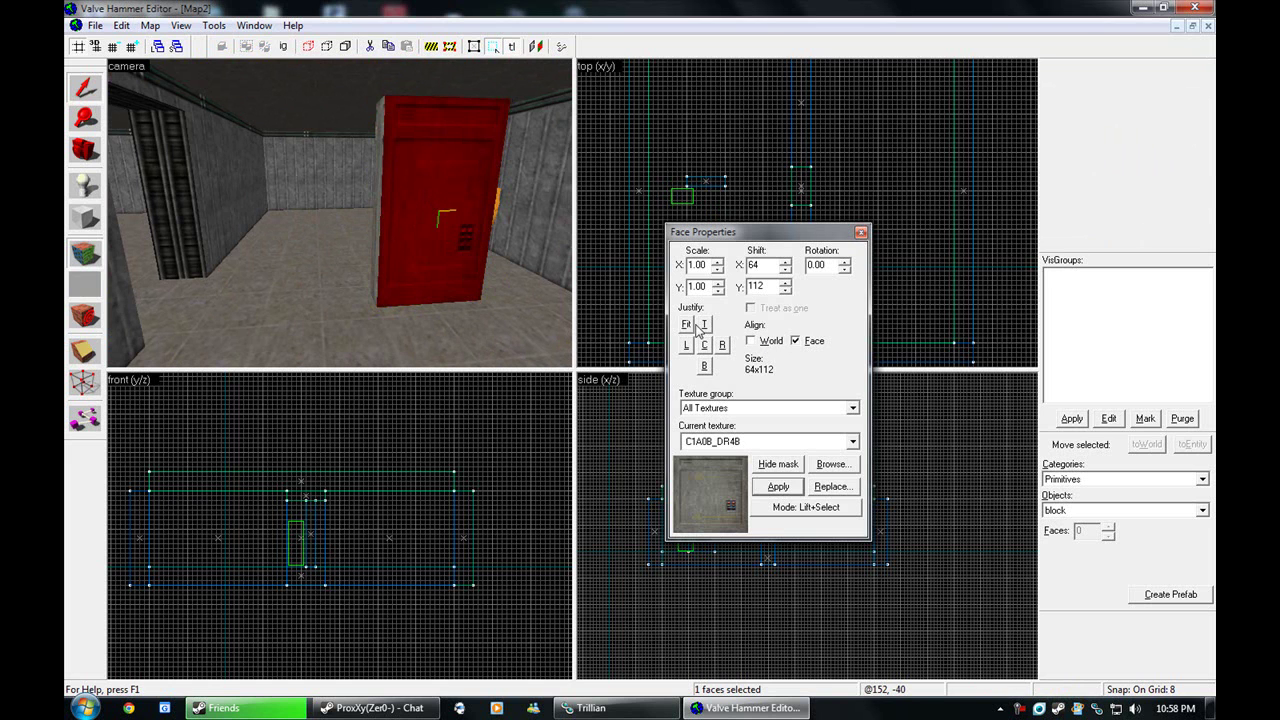
click(756, 342)
click(686, 325)
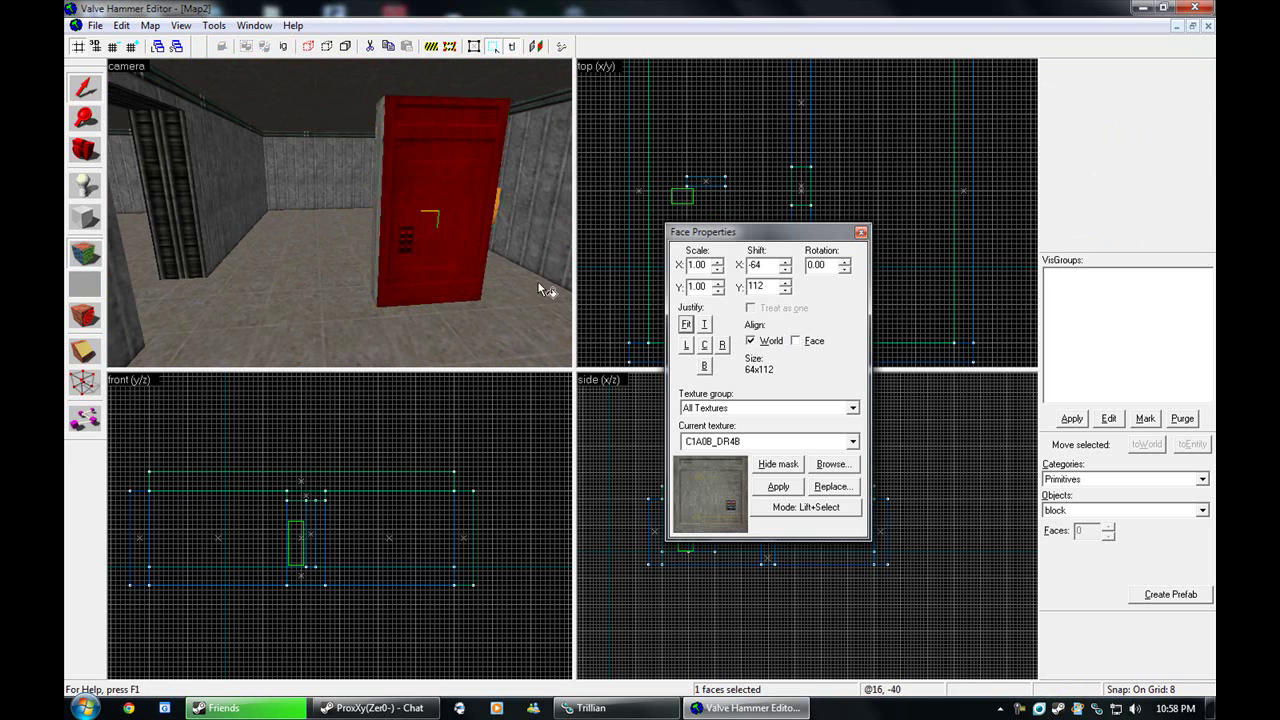
key(z)
click(340, 213)
key(w)
click(339, 213)
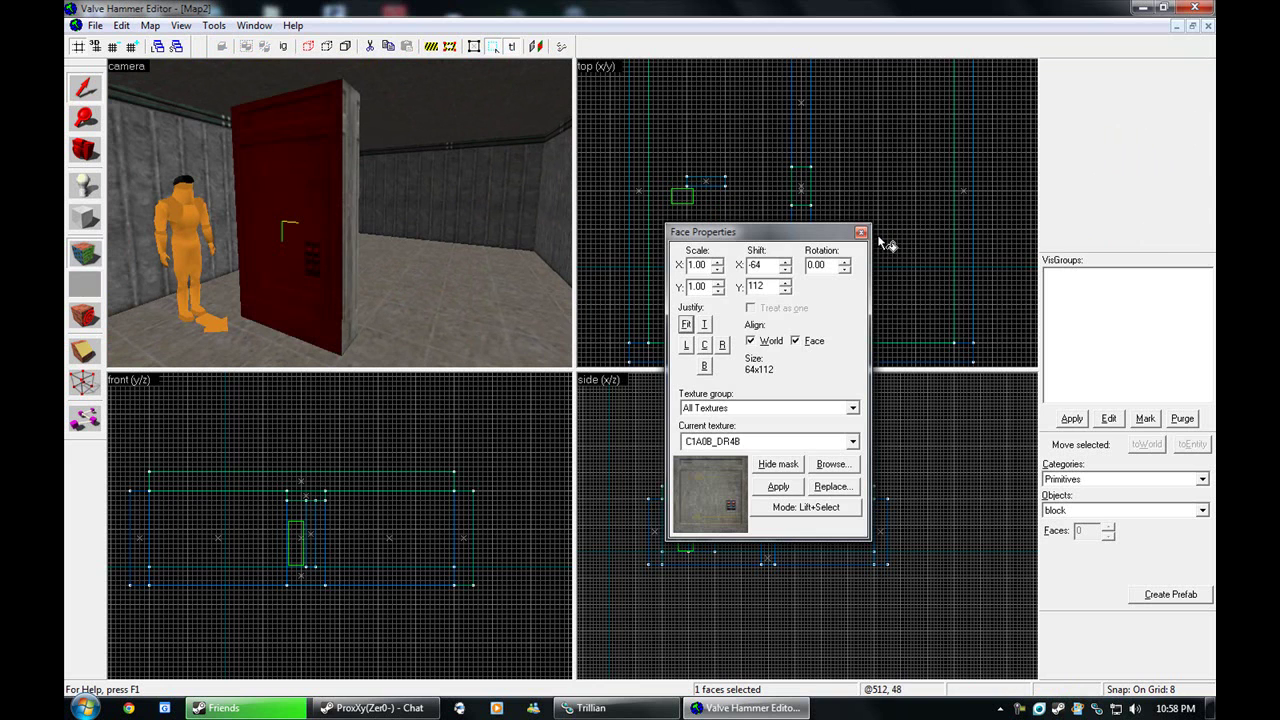
Rotate the door back to its original orientation and return it to the doorway in the dividing wall
click(860, 232)
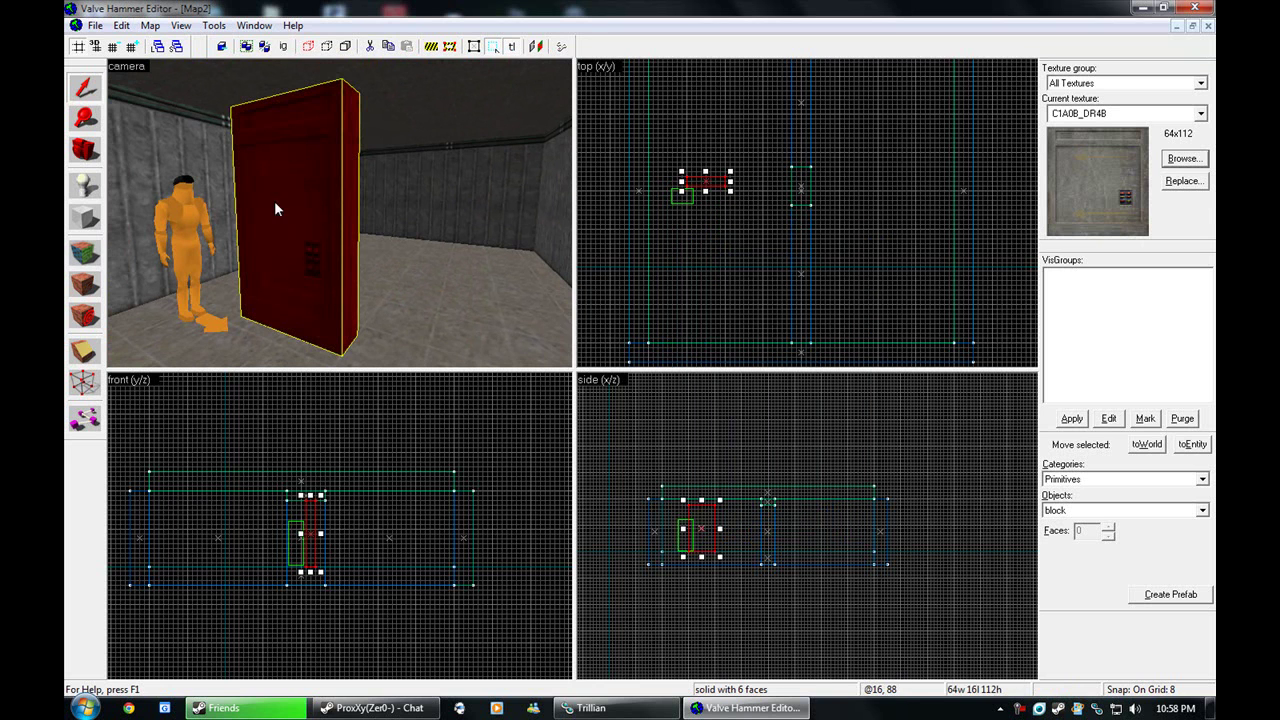
click(707, 182)
drag(730, 192, 799, 193)
key(z)
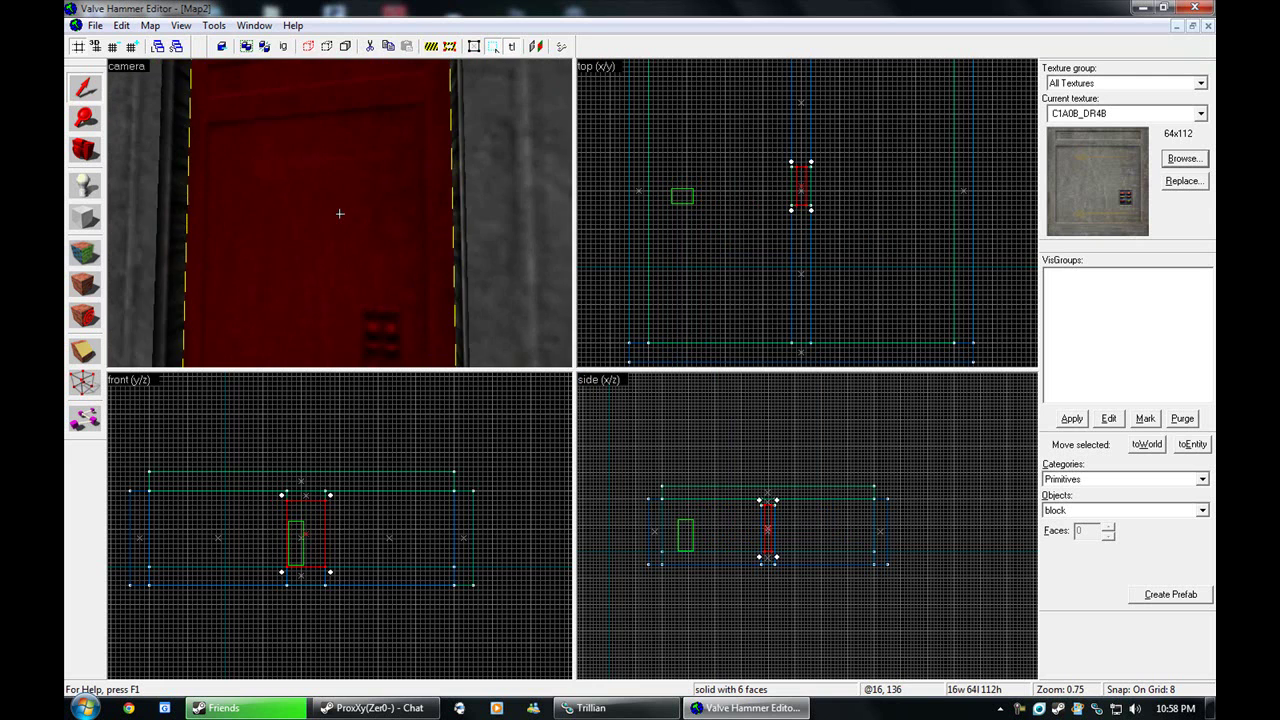
Set the horizontal texture shift on the door's narrow side face to -1
key(d)
key(z)
click(83, 250)
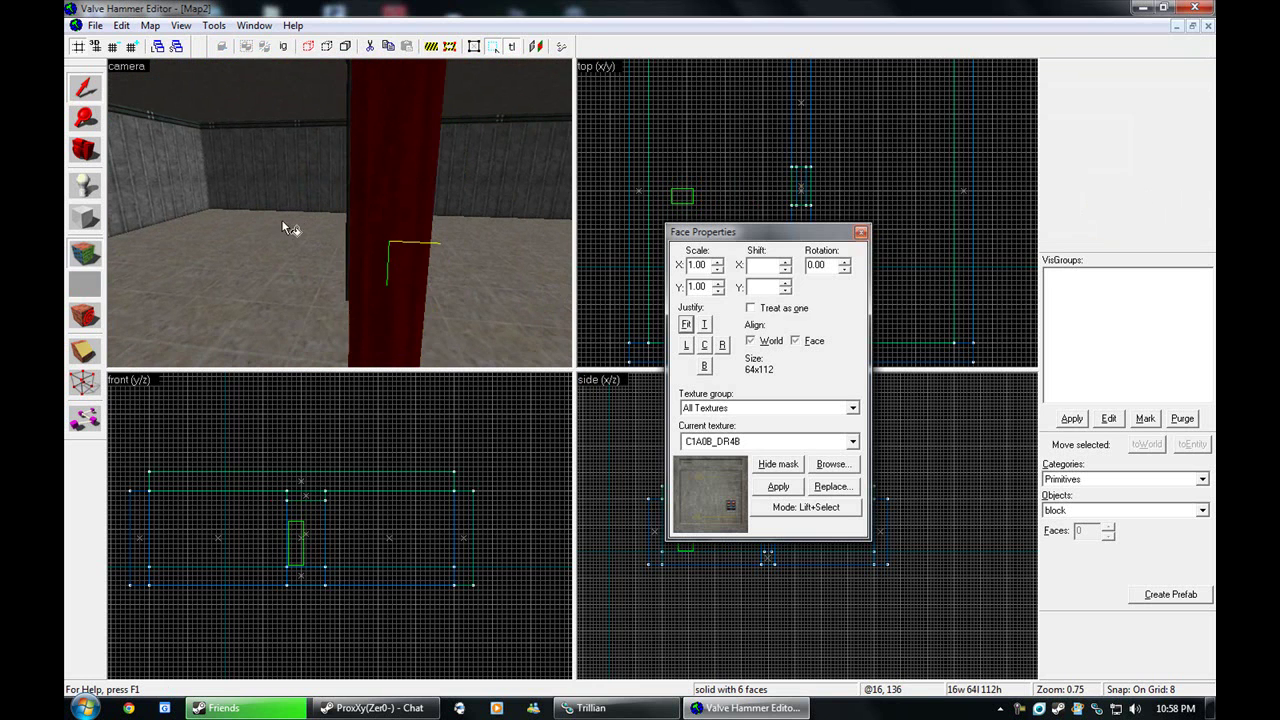
click(383, 226)
key(z)
key(a)
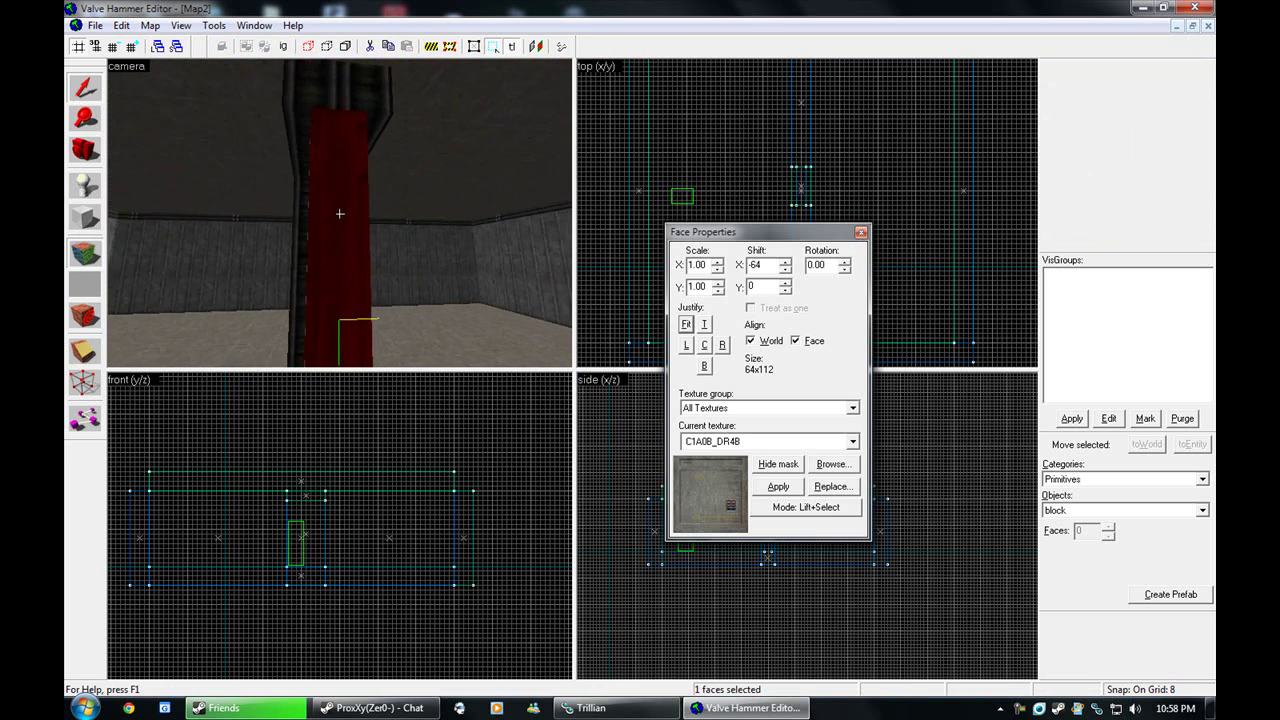
key(z)
click(785, 261)
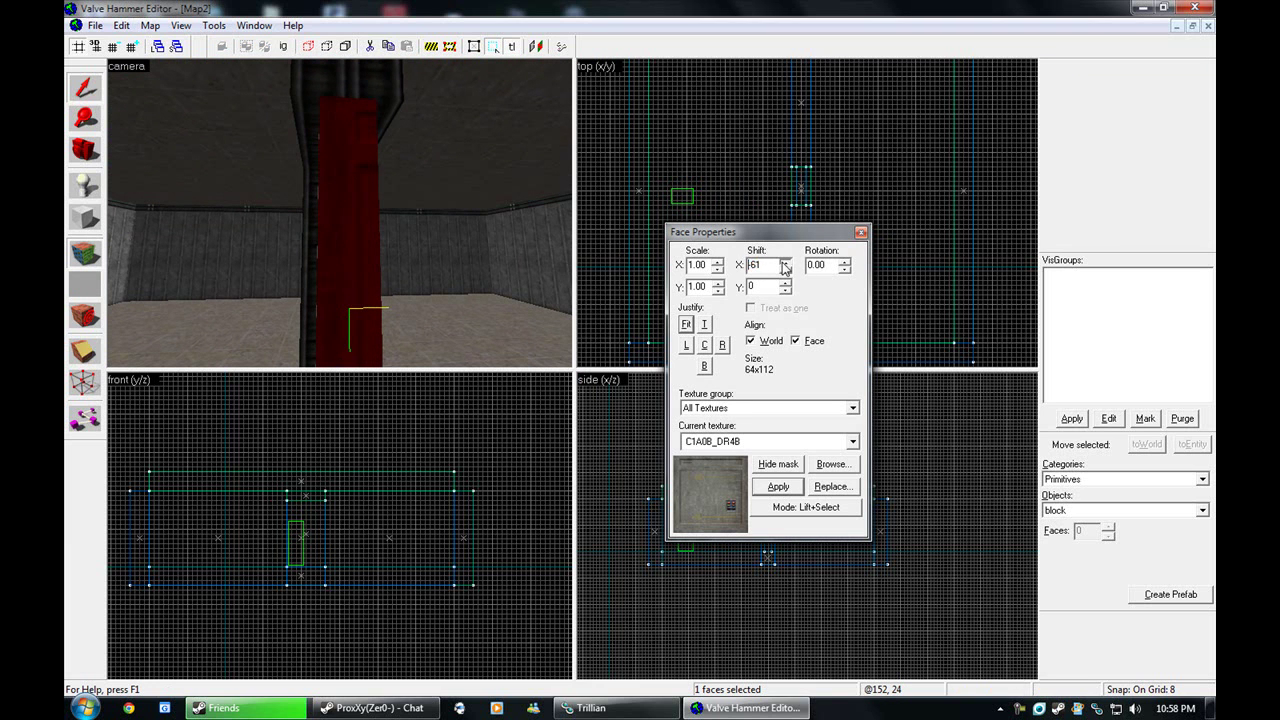
click(785, 270)
Thin the door to 8 units centred in the wall's thickness, using a grid size of 4, and check its side face
click(862, 232)
click(364, 207)
scroll(750, 182, up, 7)
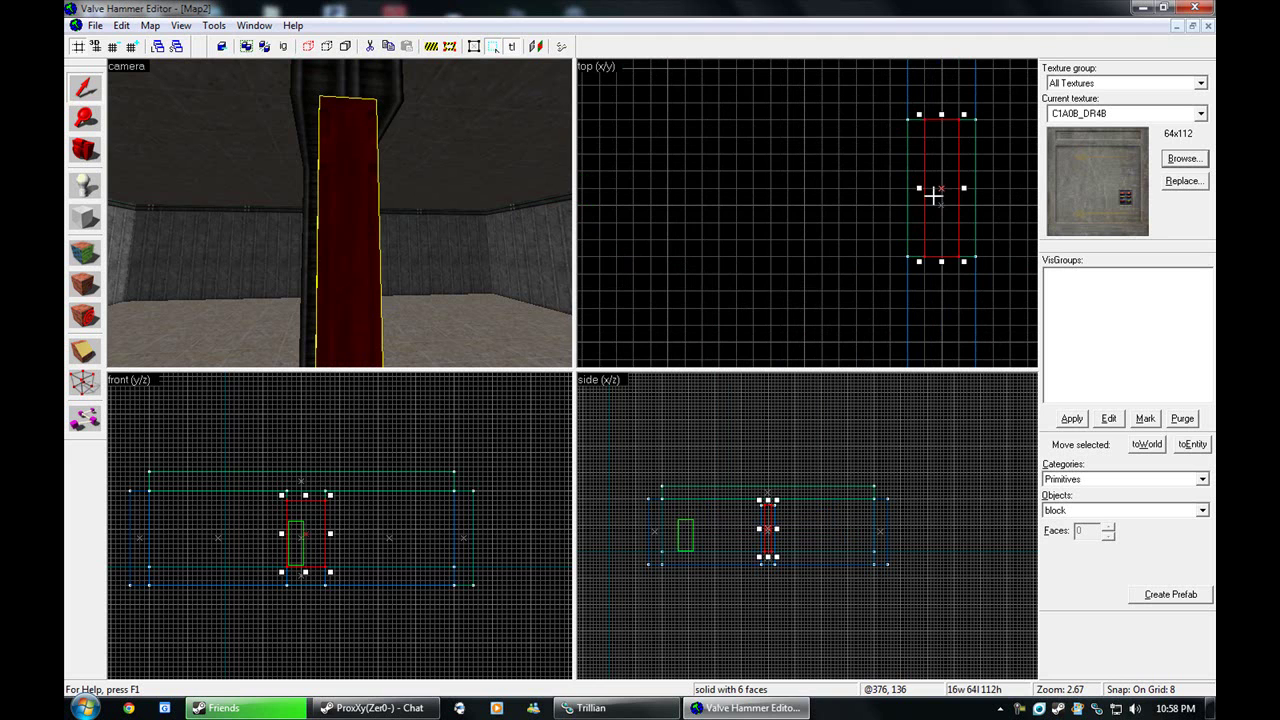
drag(955, 188, 937, 197)
key(bracketleft)
key(z)
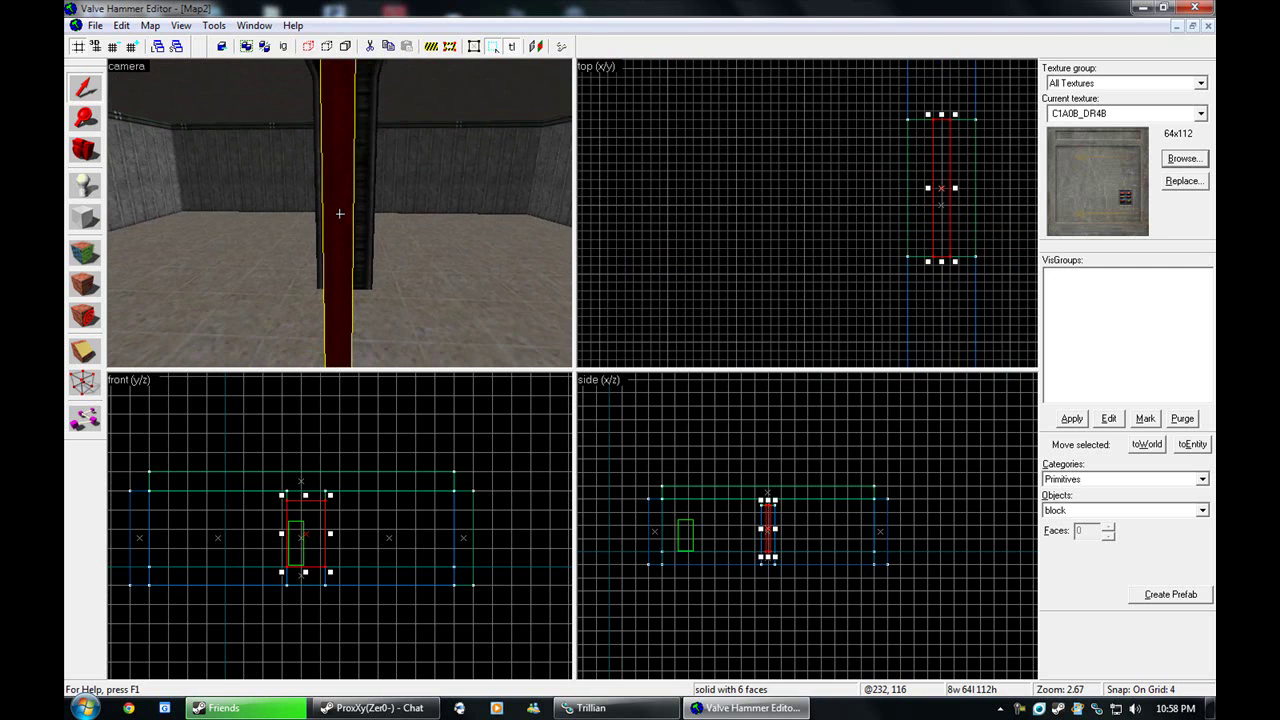
click(85, 253)
click(334, 212)
key(z)
key(z)
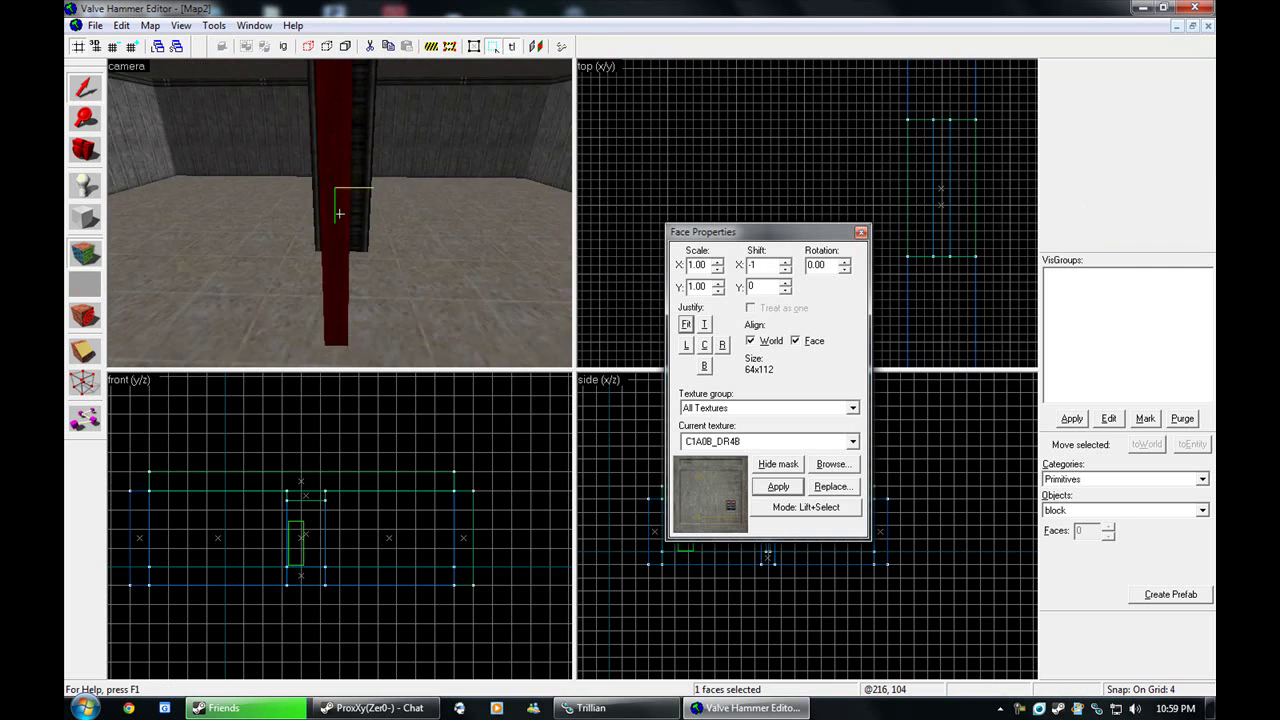
click(861, 232)
Tie the door block to an entity and set its class to func_door
key(z)
key(s)
click(340, 213)
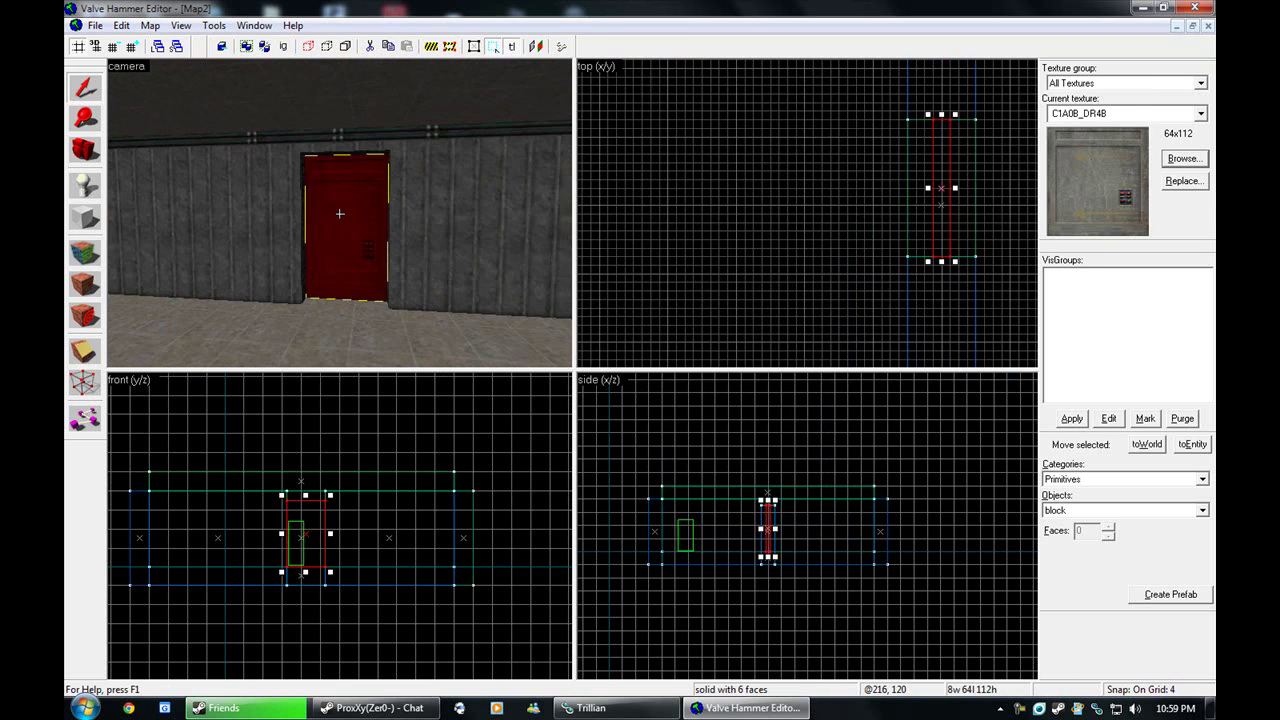
key(ctrl+t)
click(601, 272)
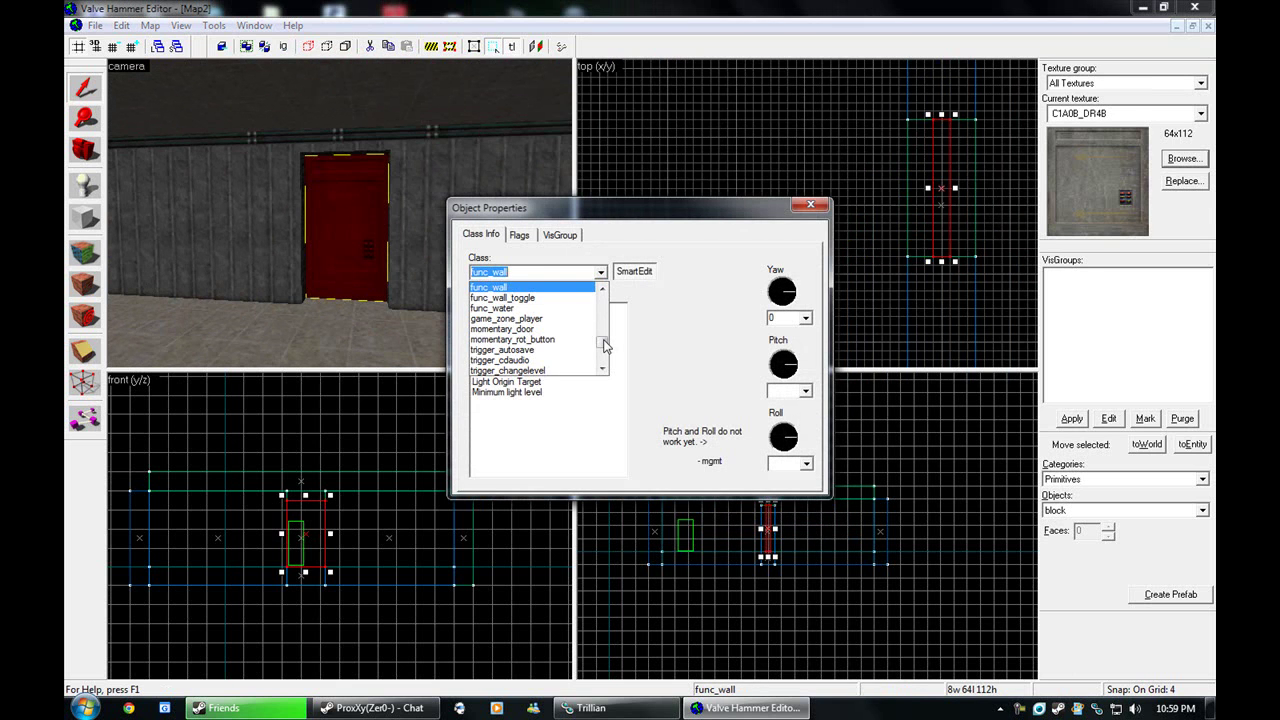
drag(604, 345, 607, 318)
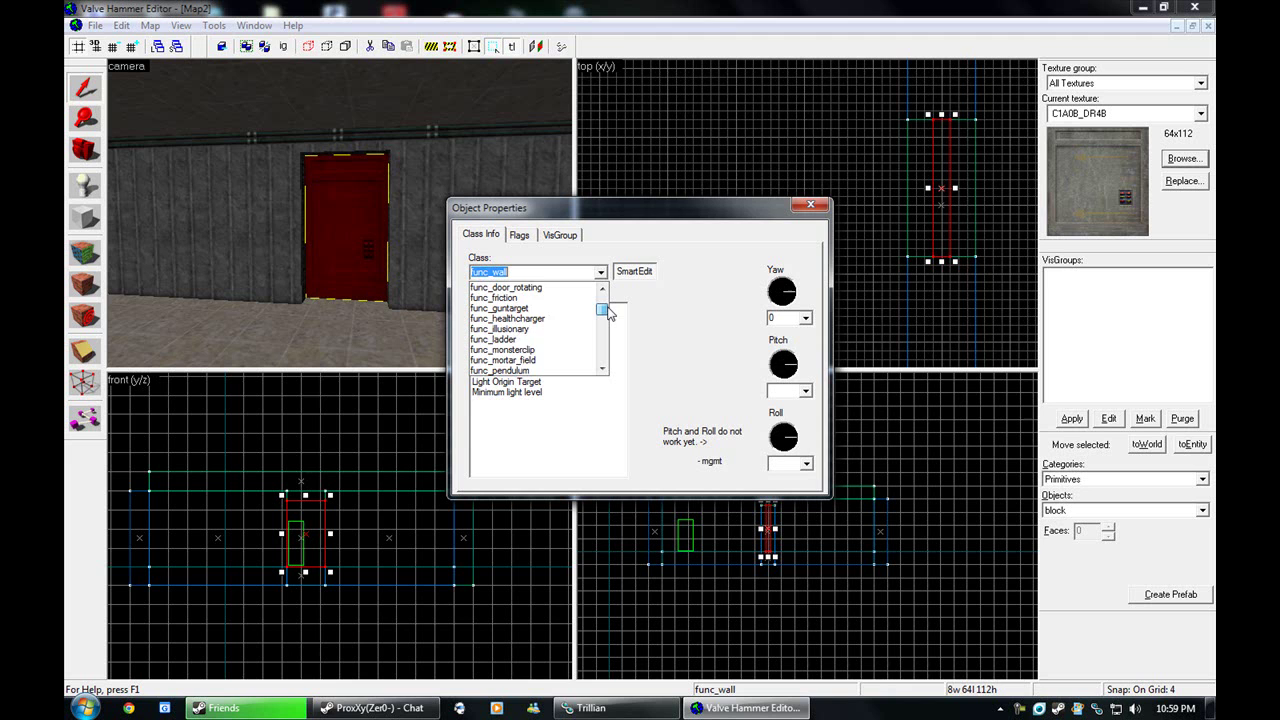
drag(607, 312, 607, 304)
click(582, 300)
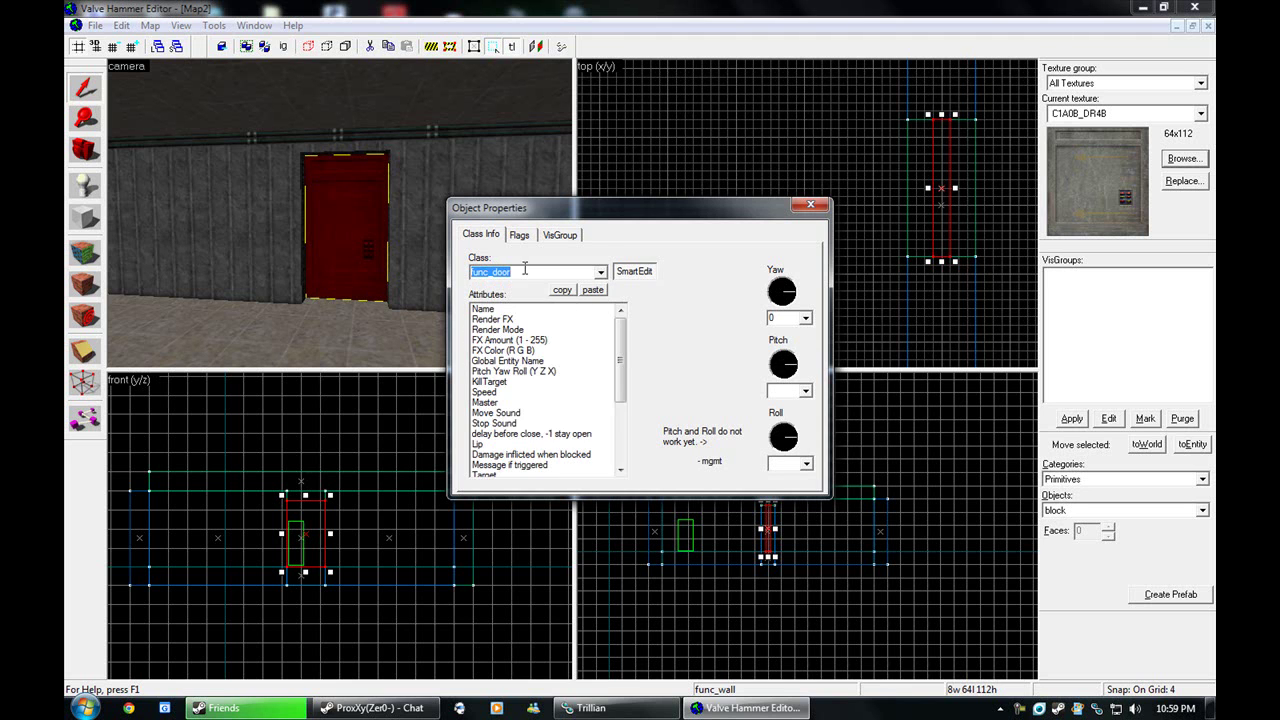
Review the door's flags, lip and closing delay, and set its yaw to 90
click(519, 235)
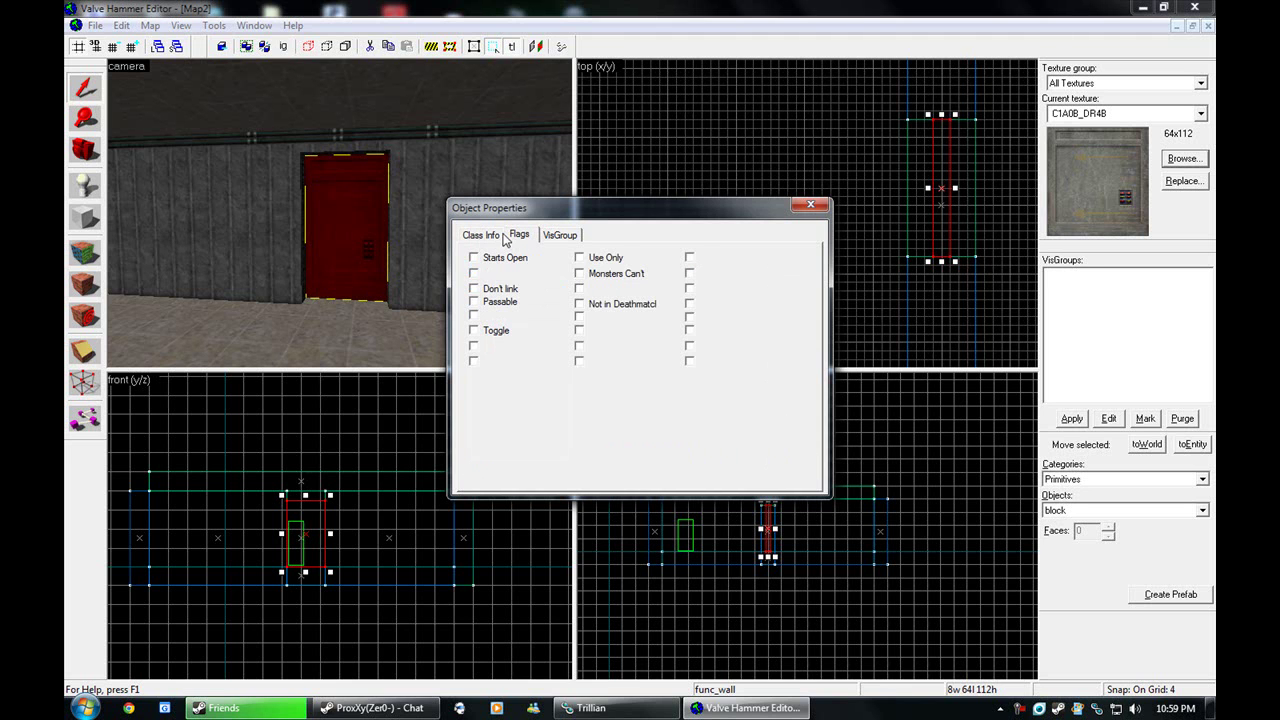
click(480, 236)
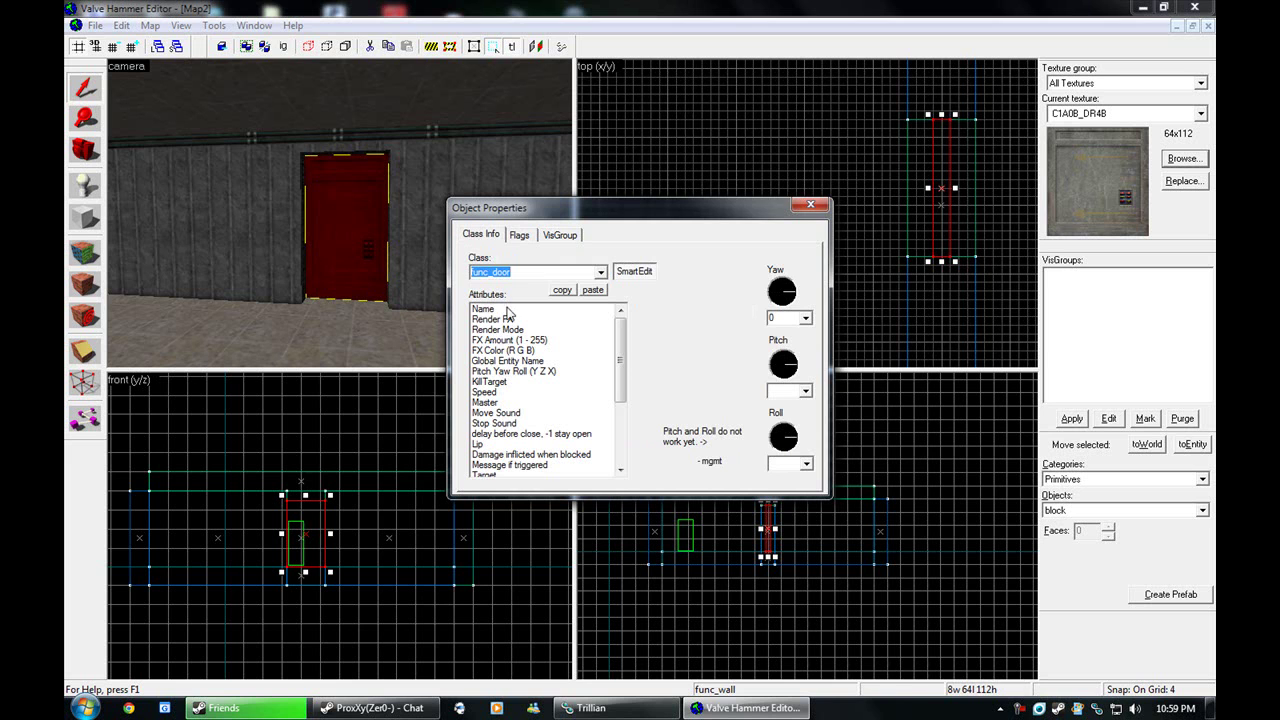
click(500, 309)
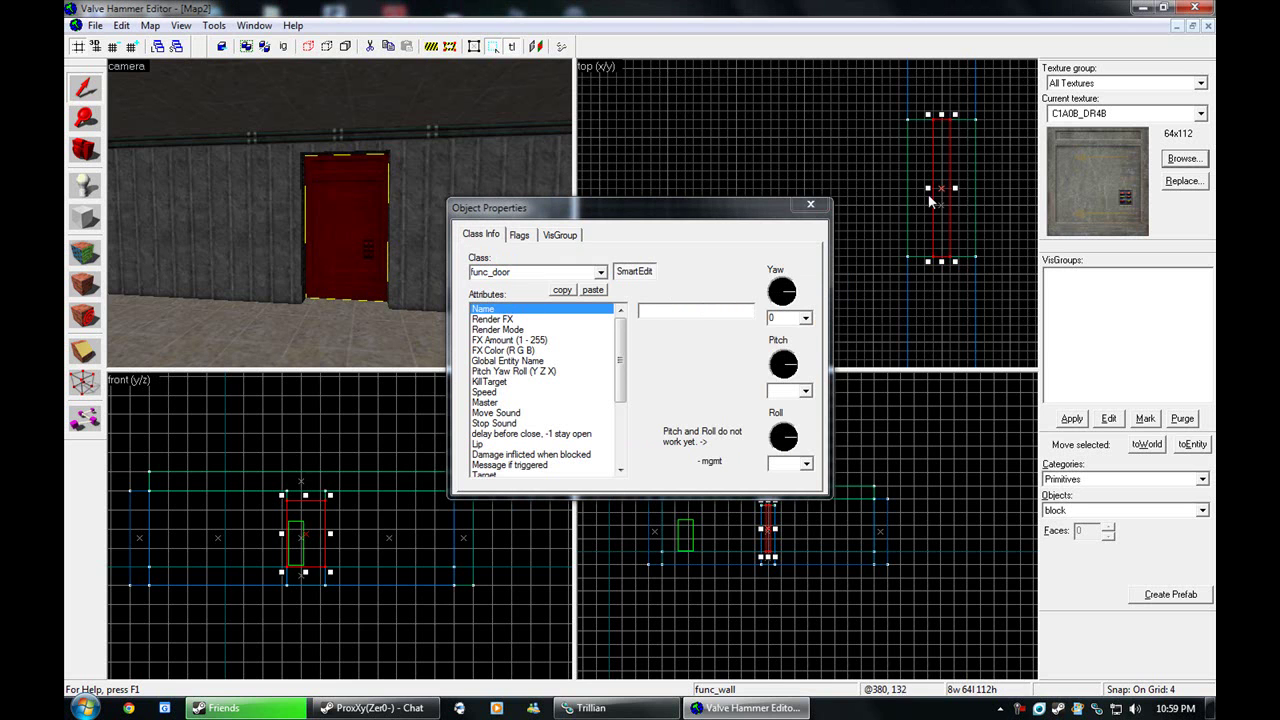
drag(783, 241, 784, 242)
drag(621, 357, 621, 402)
click(592, 370)
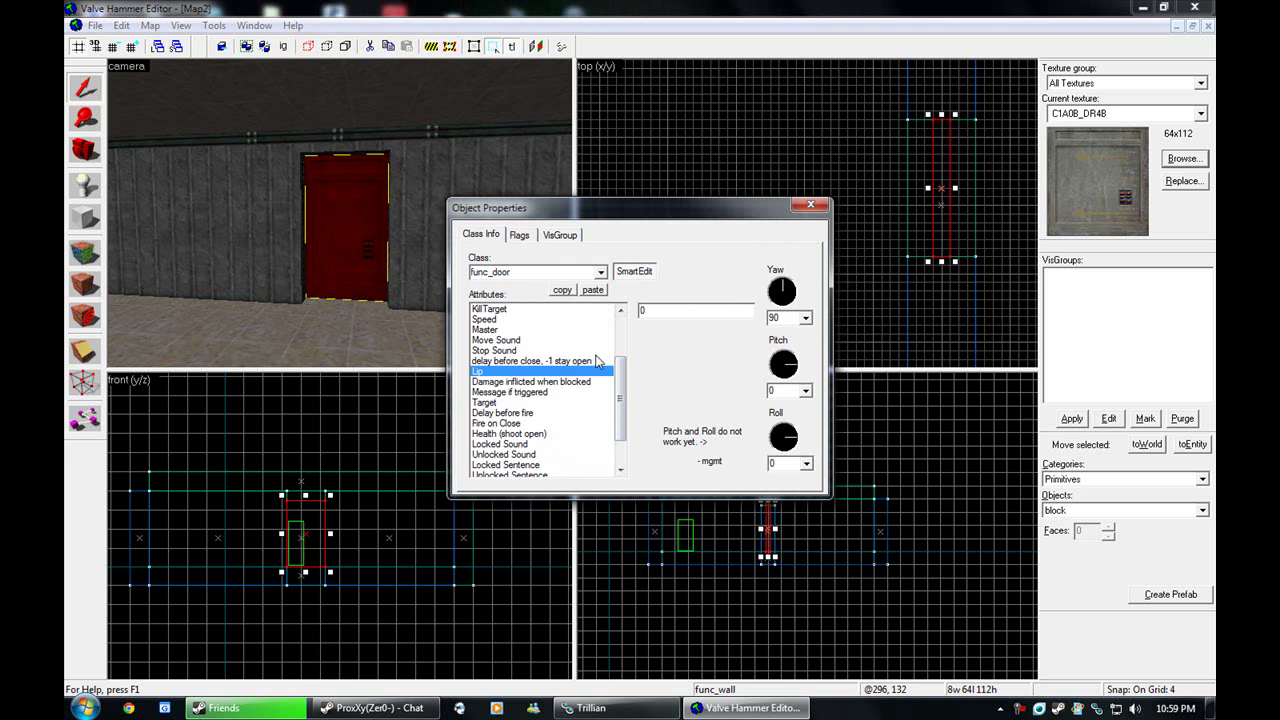
click(556, 361)
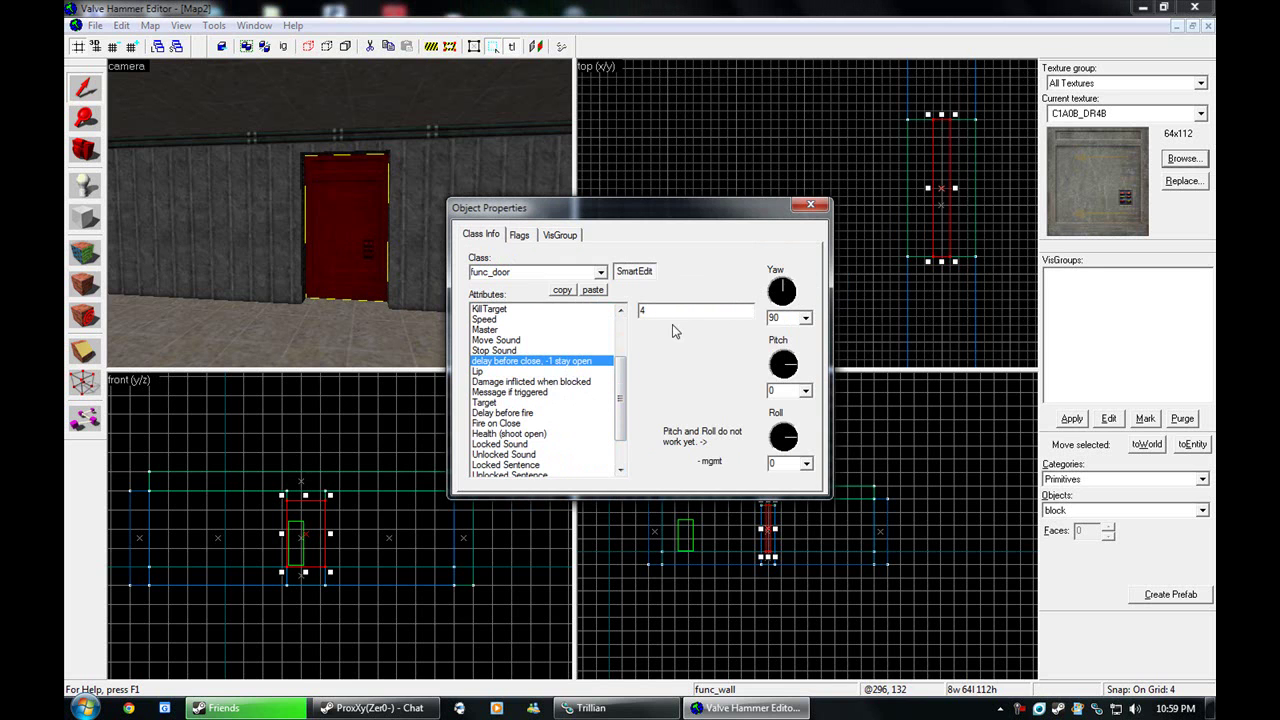
Set the door's Move Sound to Pneumatic (Sliding) and its Stop Sound to Clang with brake
click(496, 340)
click(748, 310)
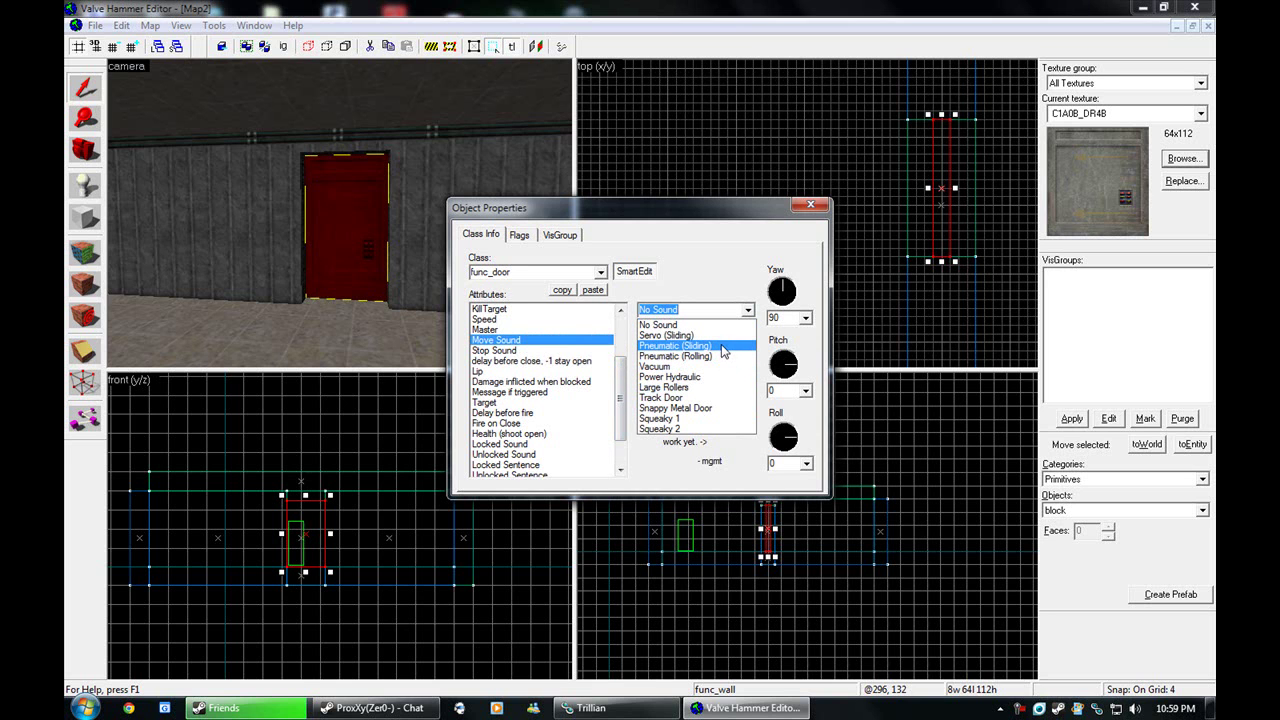
click(581, 356)
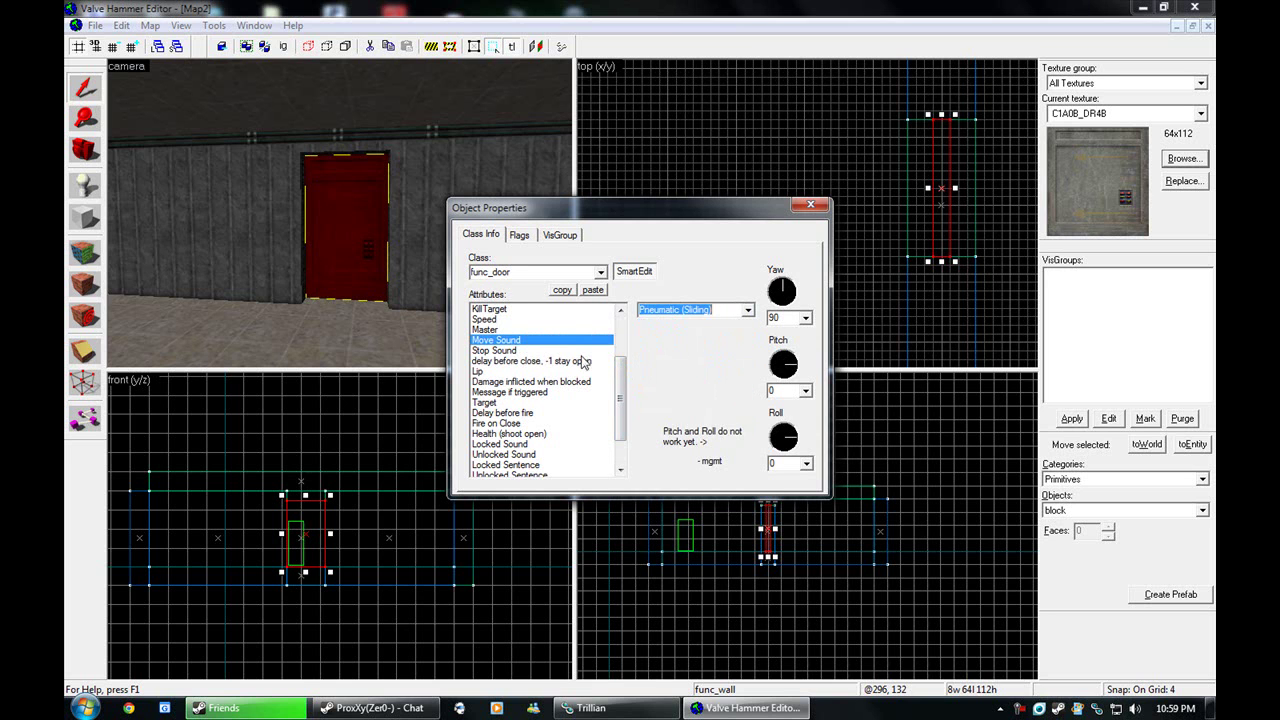
click(519, 352)
click(741, 309)
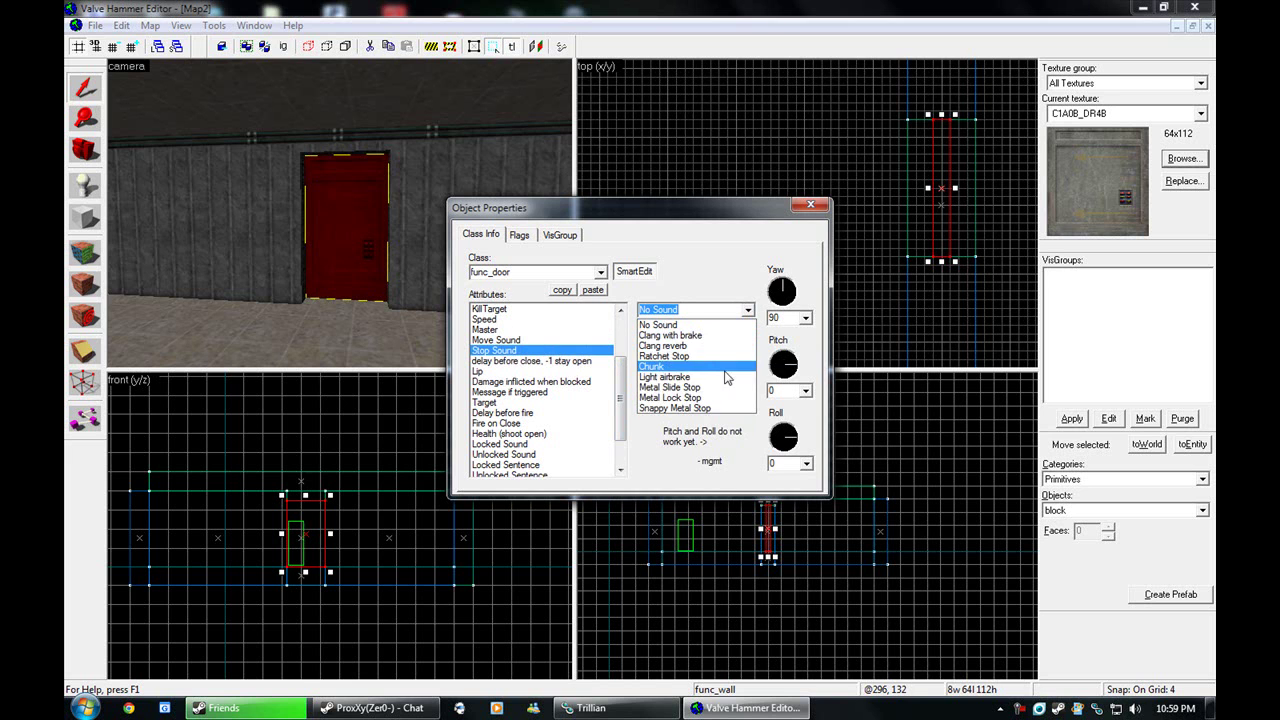
click(716, 336)
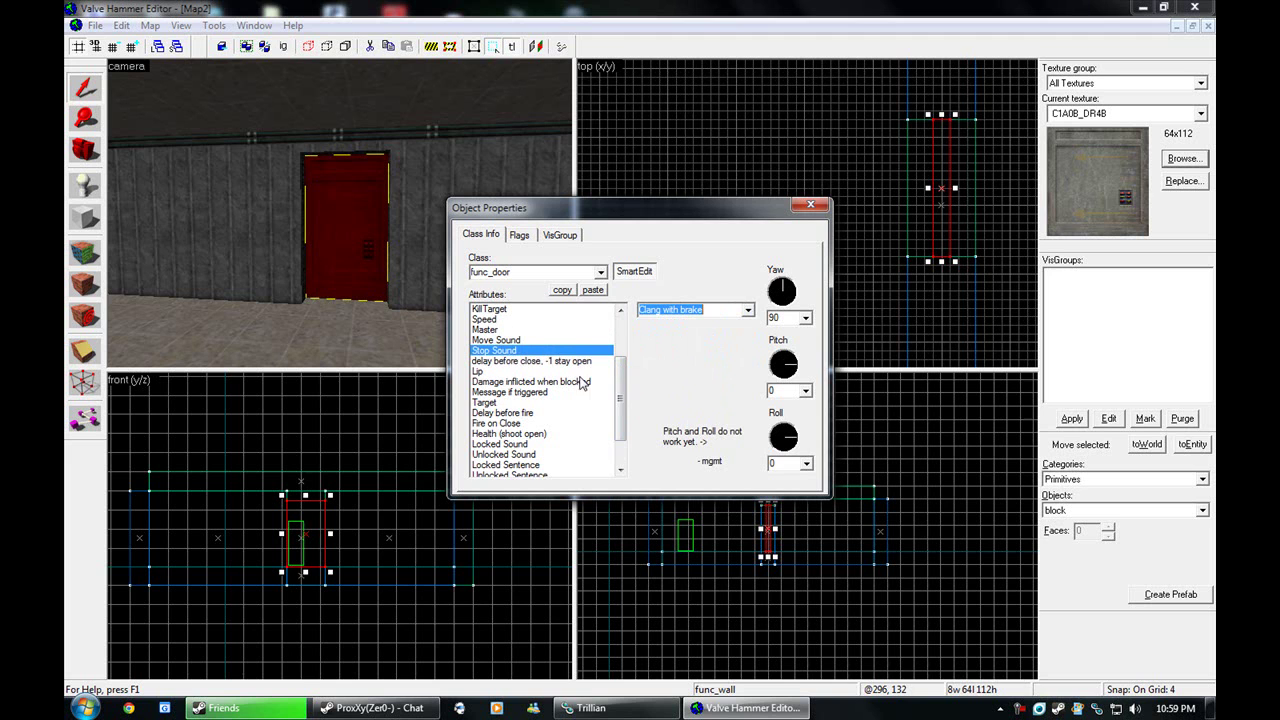
Examine the door's Speed and Stop Sound attributes and close its properties
drag(621, 405, 614, 351)
click(586, 393)
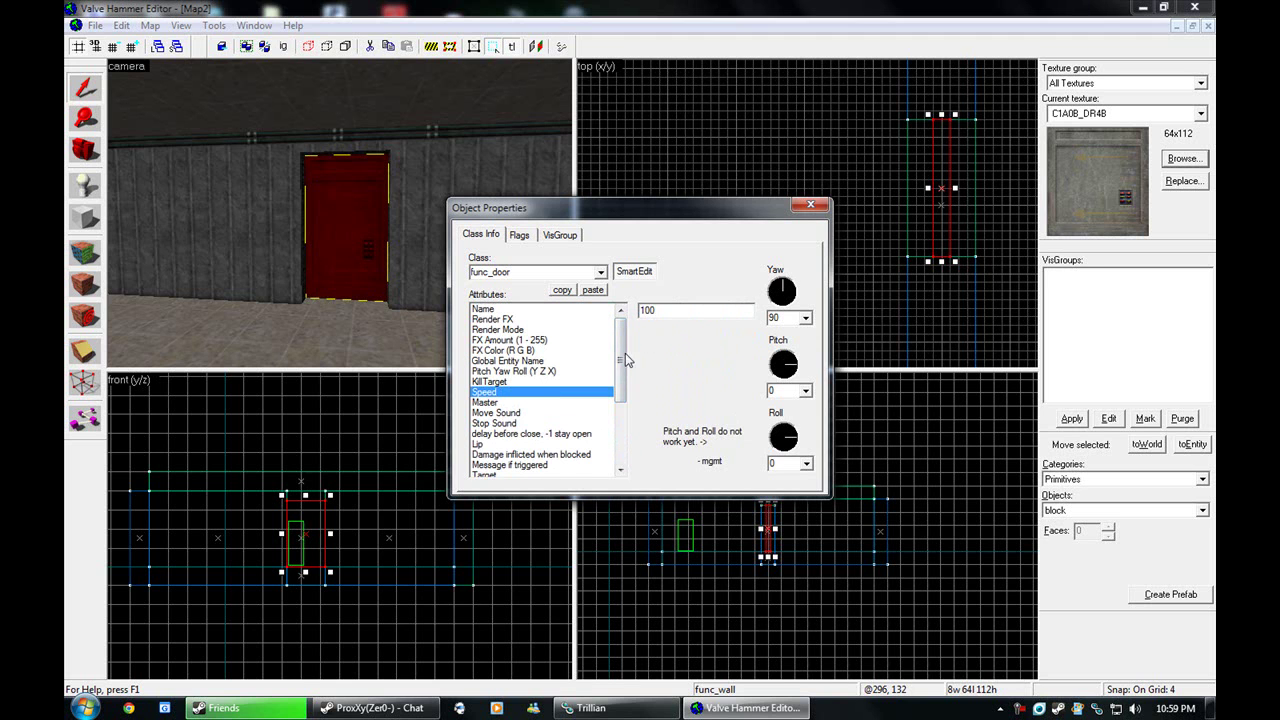
click(530, 422)
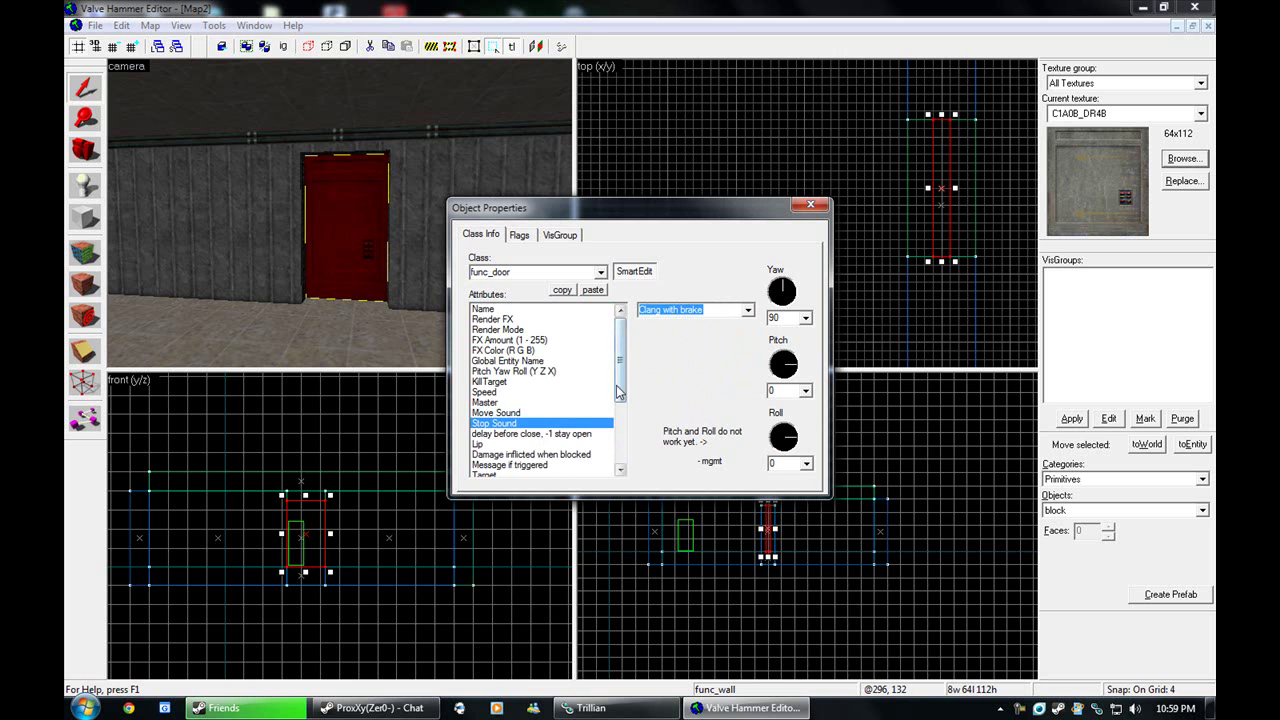
mouse_move(620, 392)
mouse_down()
mouse_move(619, 428)
mouse_move(619, 391)
mouse_up()
click(512, 393)
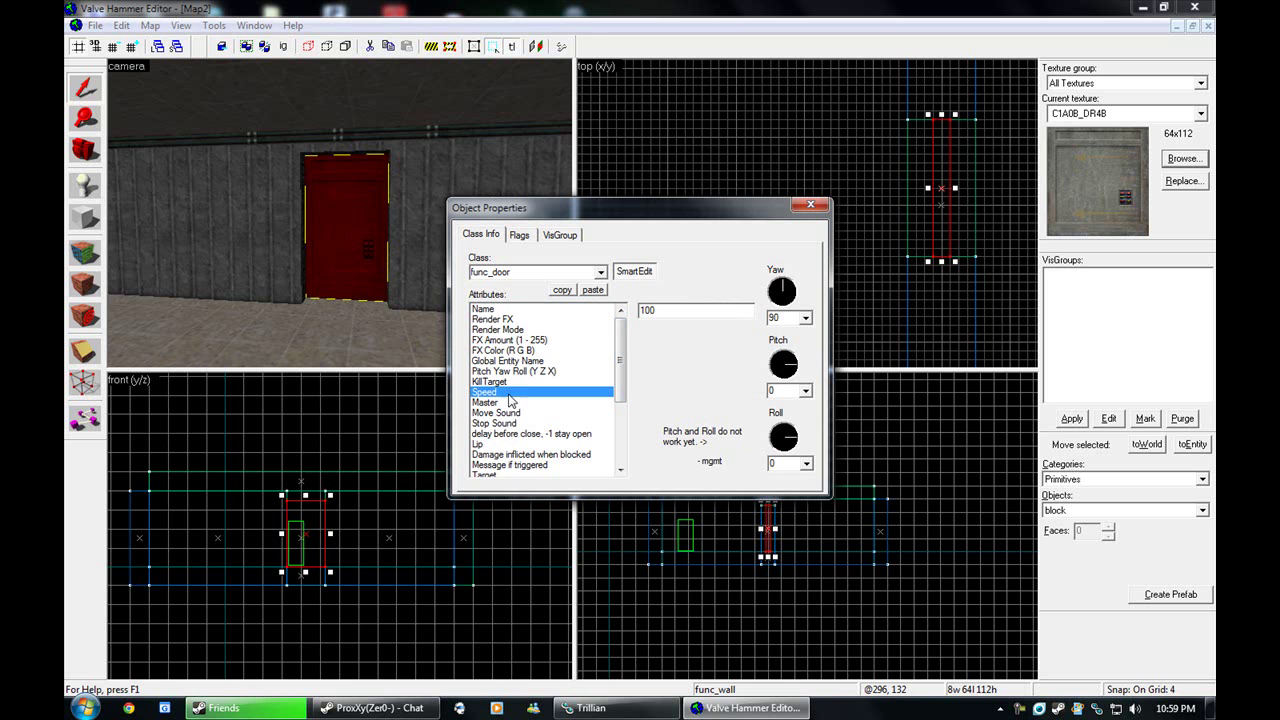
click(804, 209)
Browse the textures filtered by +0 and choose +0~FIFTIES_LGT2 as the current texture
key(z)
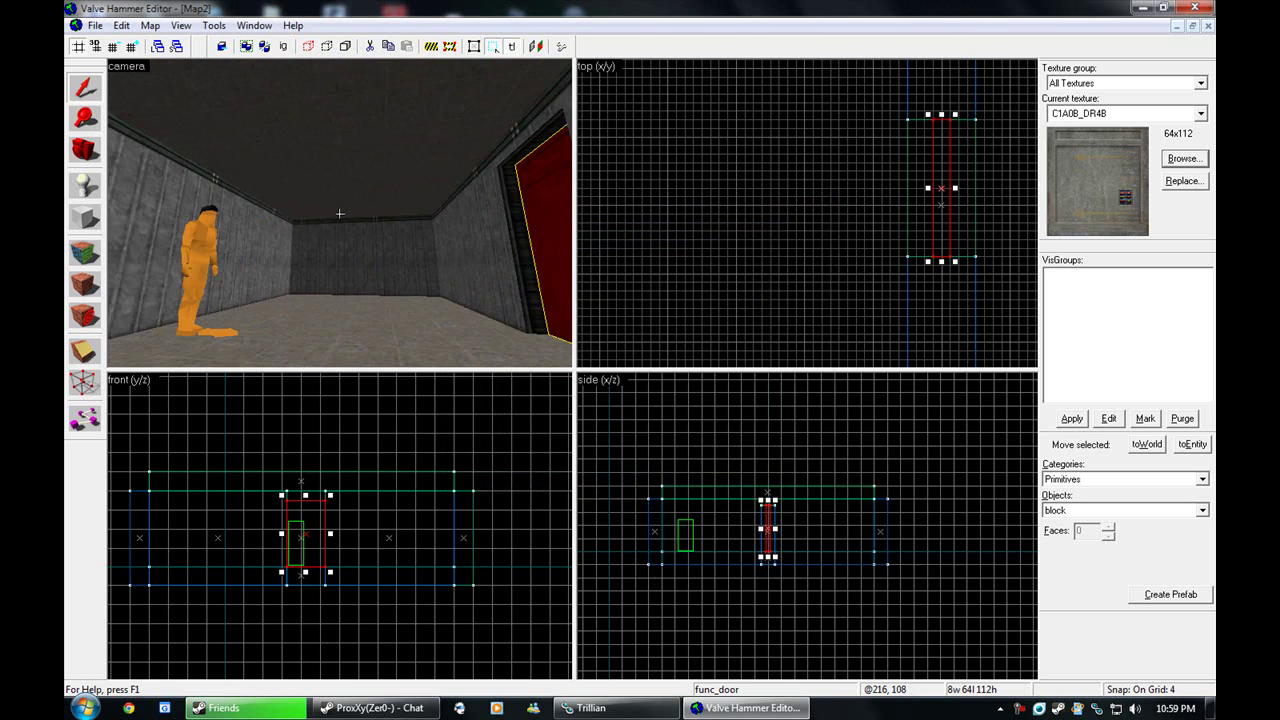
click(1182, 157)
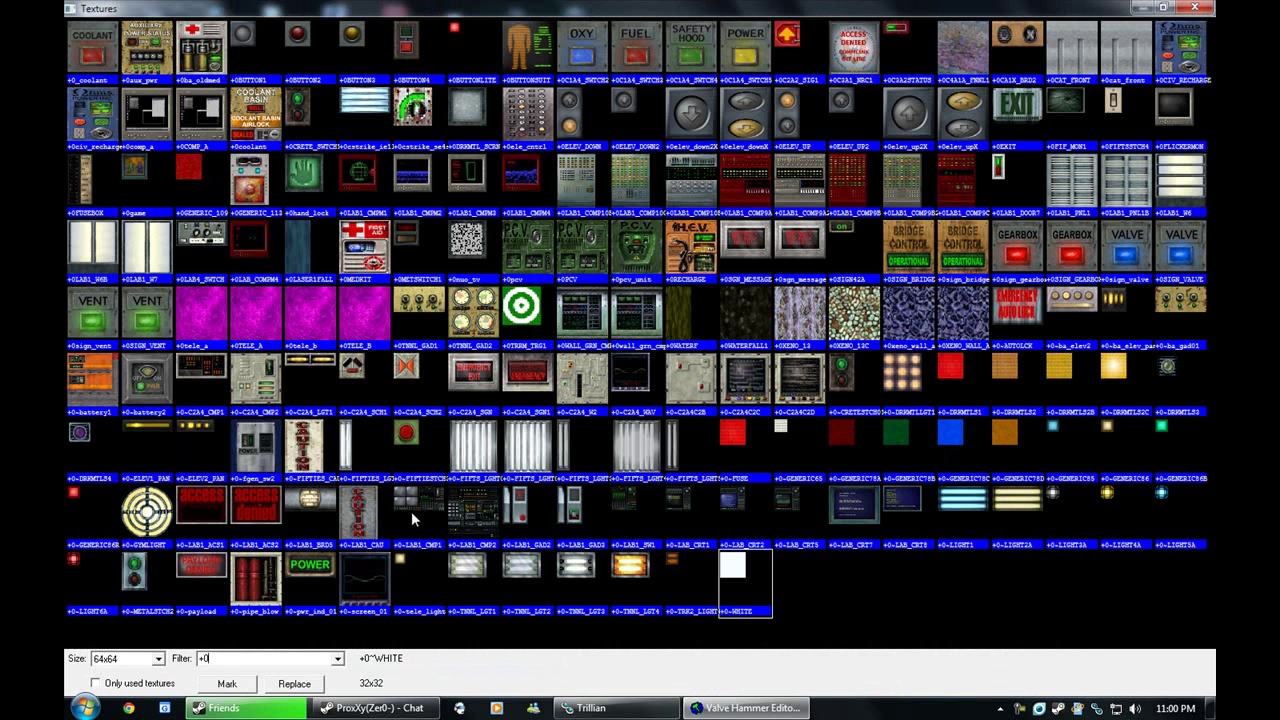
click(358, 462)
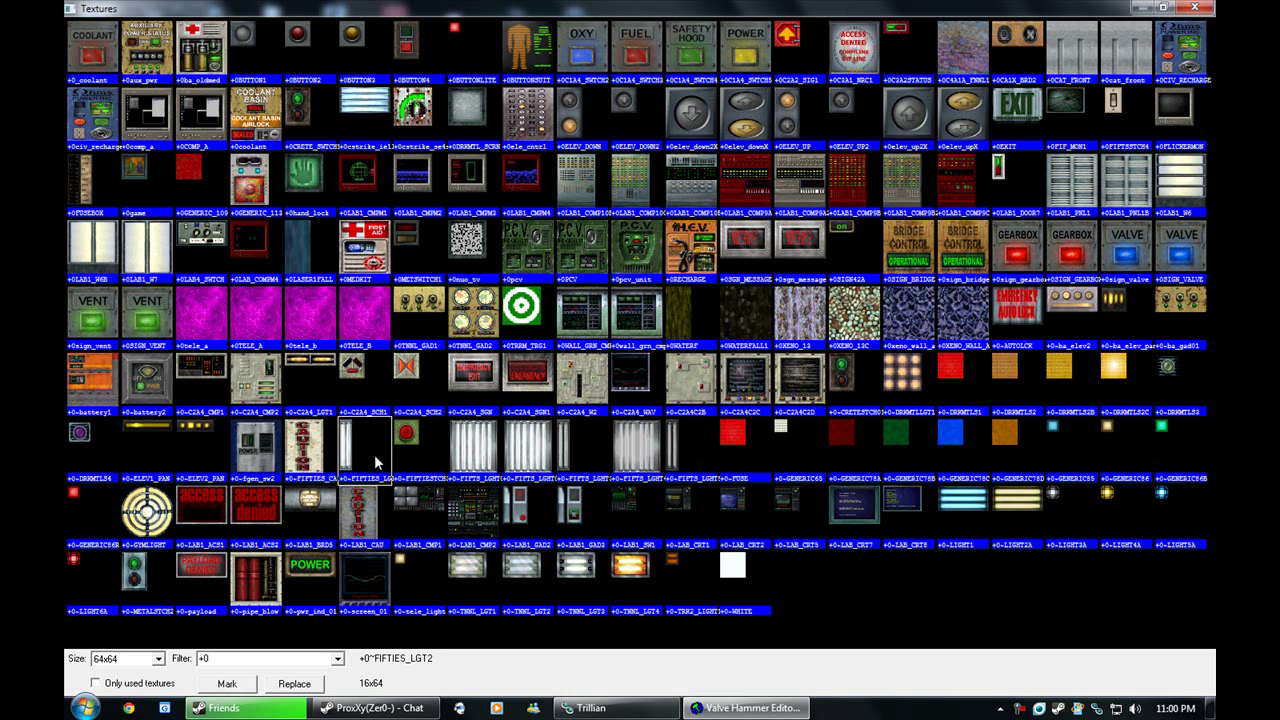
click(421, 233)
click(347, 267)
click(294, 267)
click(418, 253)
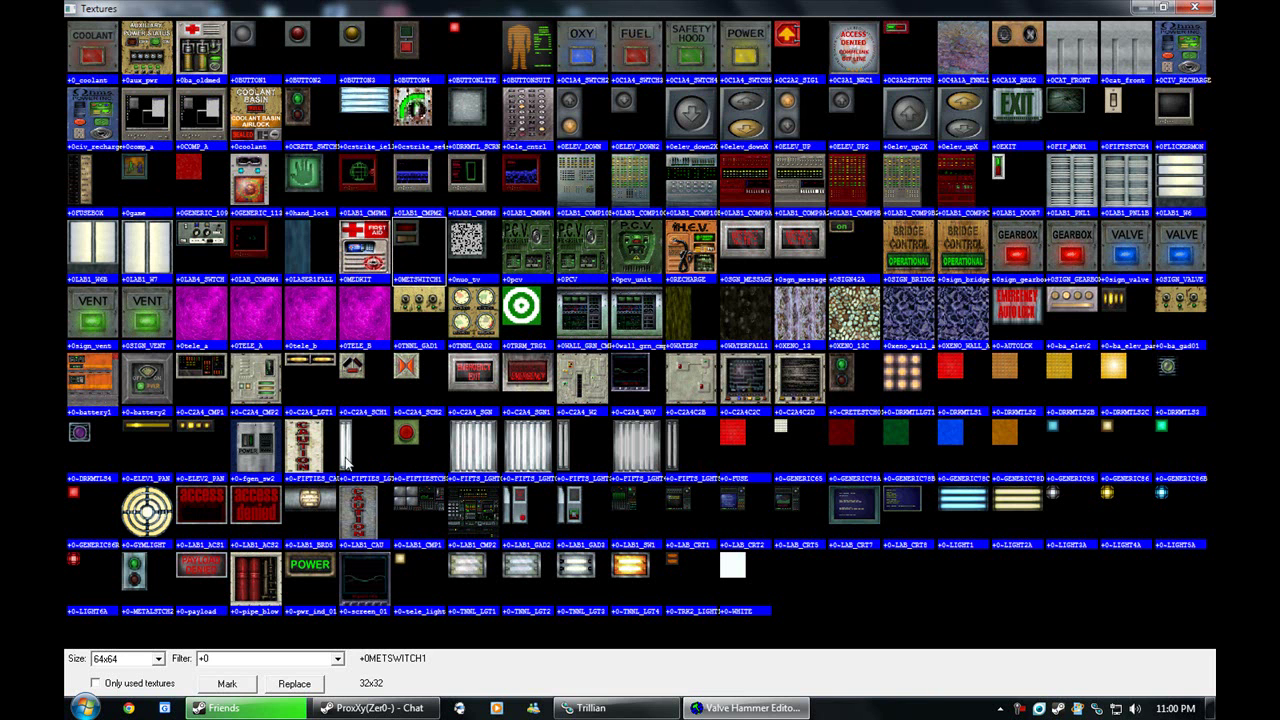
double_click(347, 447)
key(z)
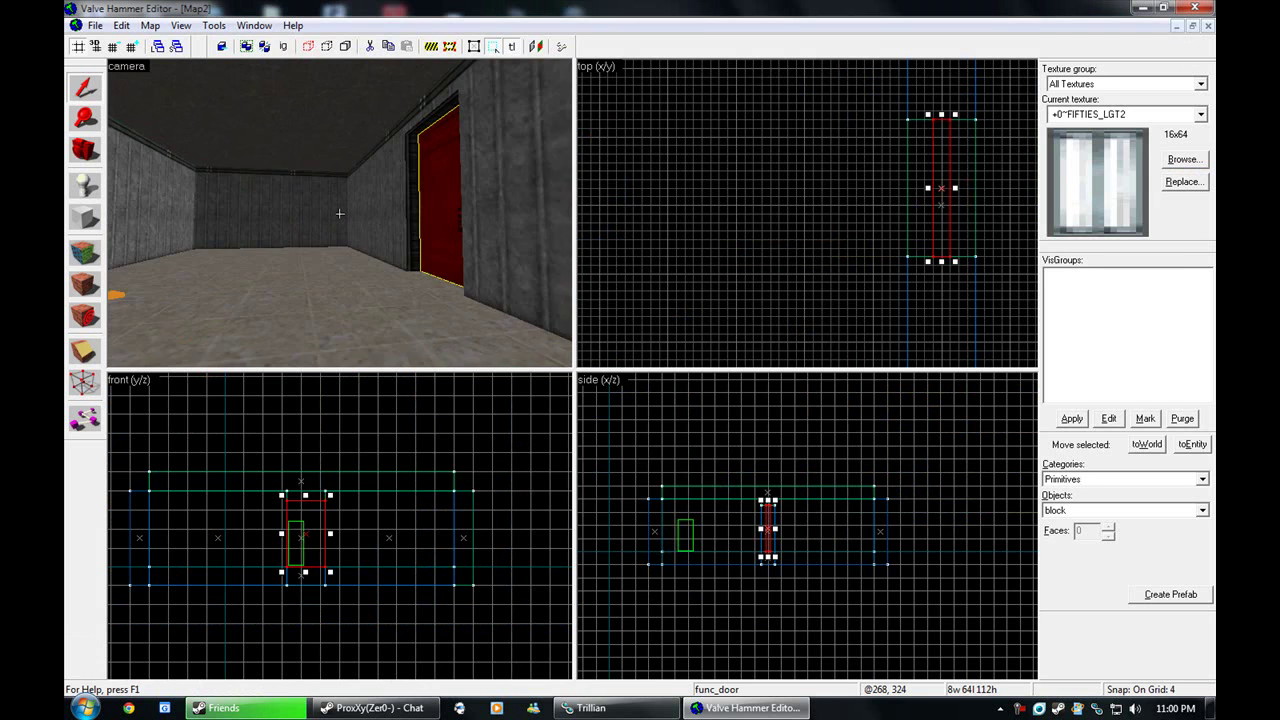
Outline a light fixture block about 16 units wide and 64 long in the room between the player start and the door
key(z)
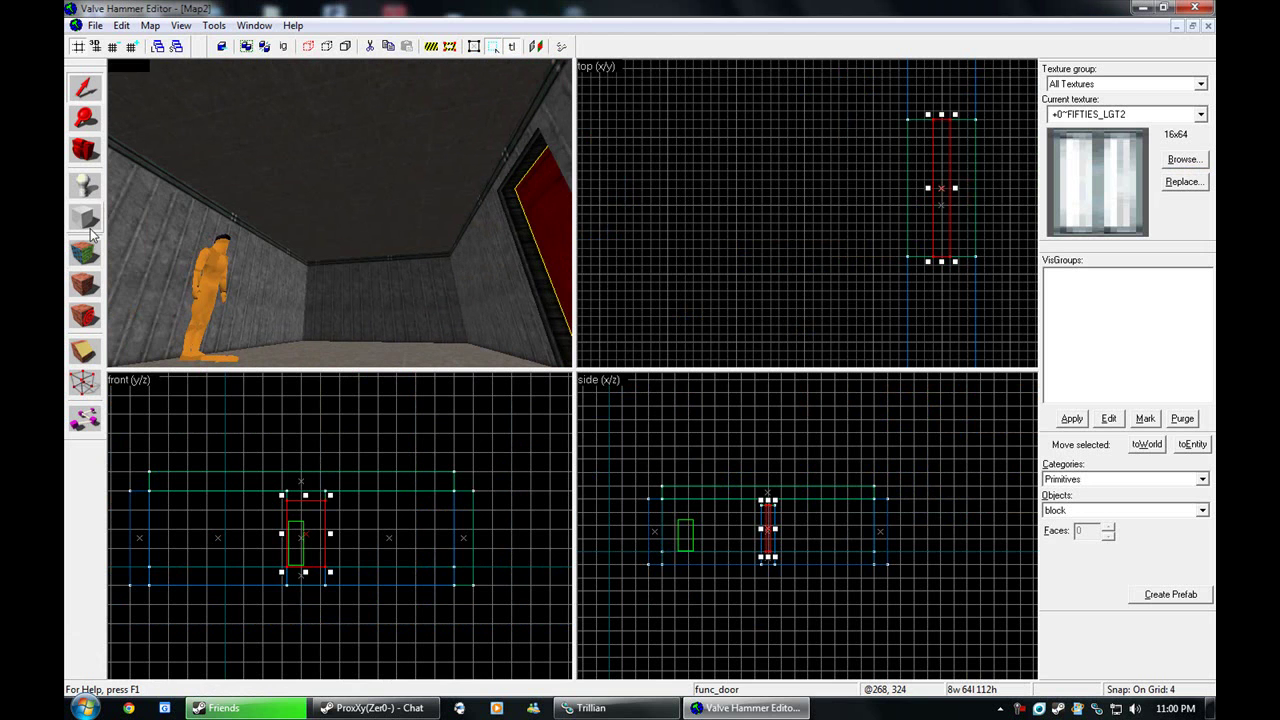
click(86, 222)
scroll(780, 219, down, 2)
scroll(780, 219, down, 4)
scroll(754, 197, down, 2)
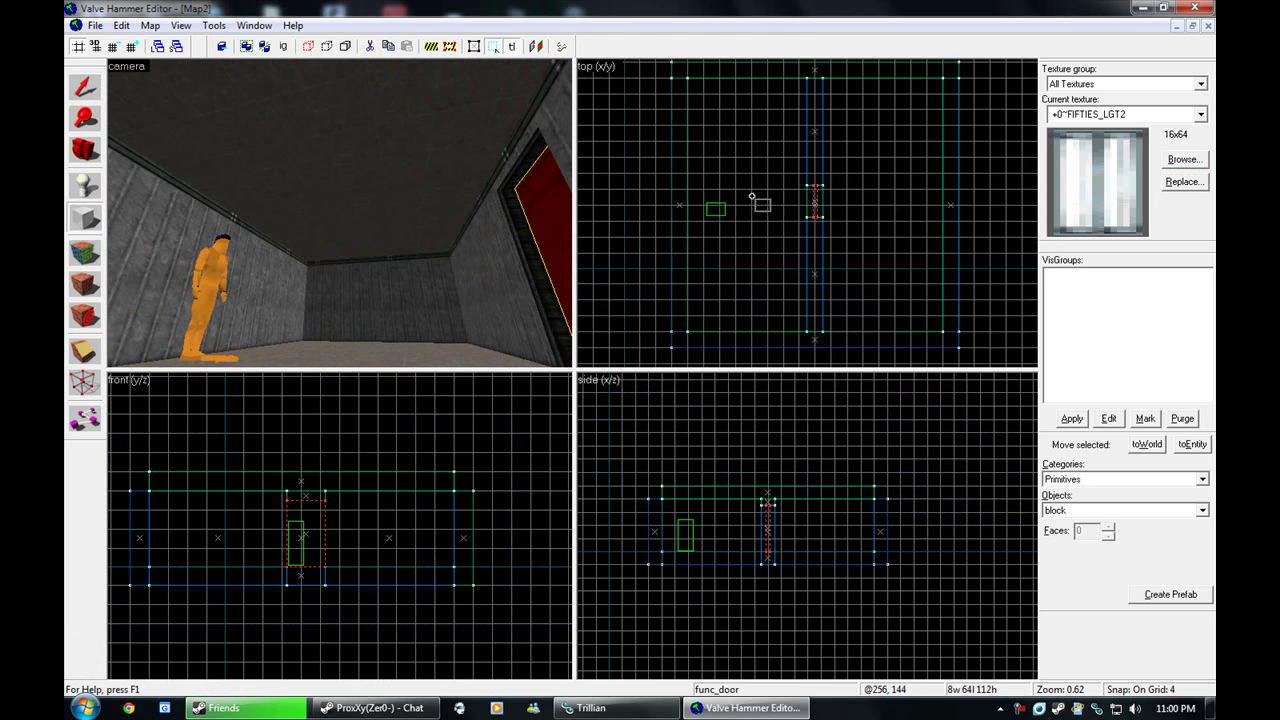
scroll(752, 197, up, 6)
drag(728, 185, 742, 283)
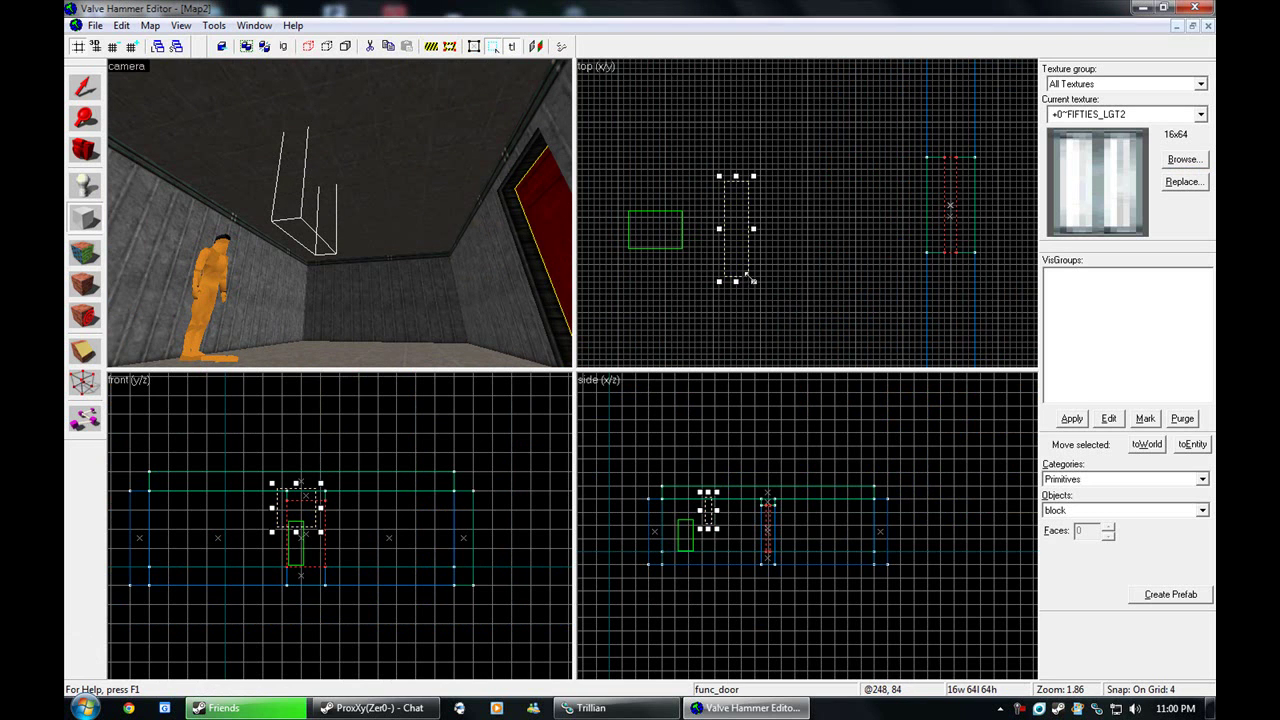
Fit the block's height to 4 units directly under the ceiling and create it with the light texture
scroll(708, 512, up, 3)
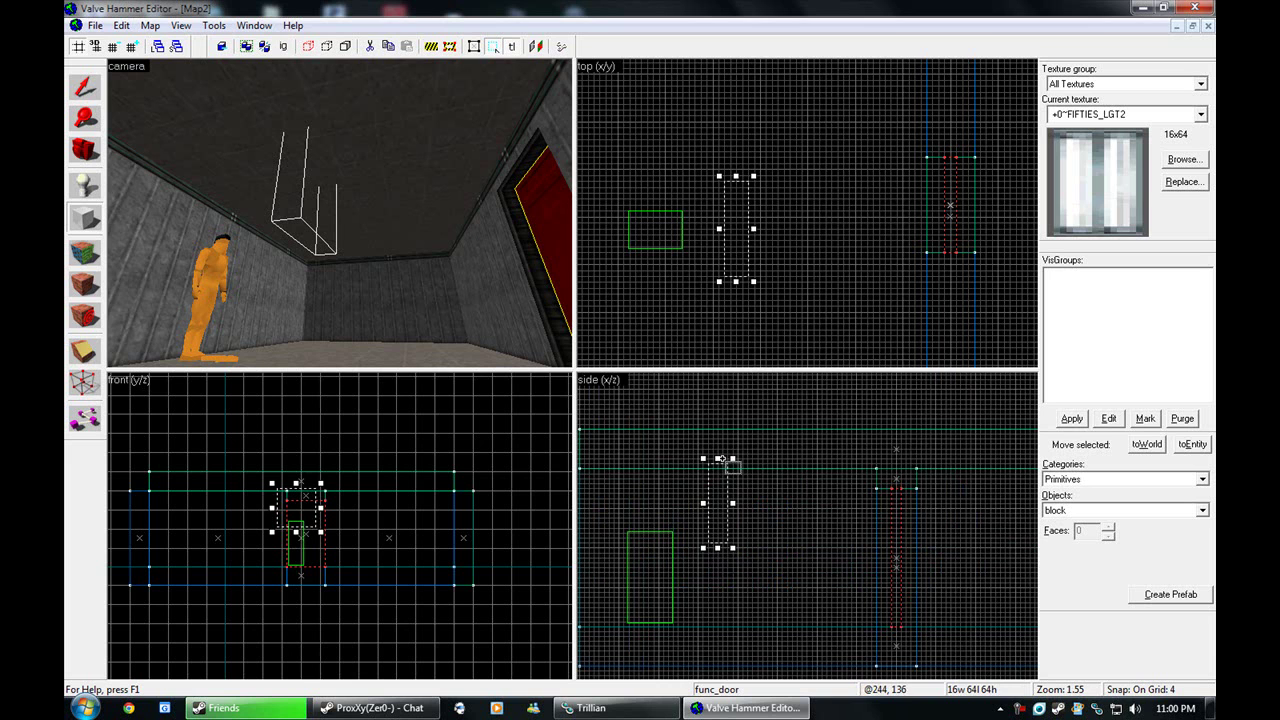
drag(720, 458, 724, 472)
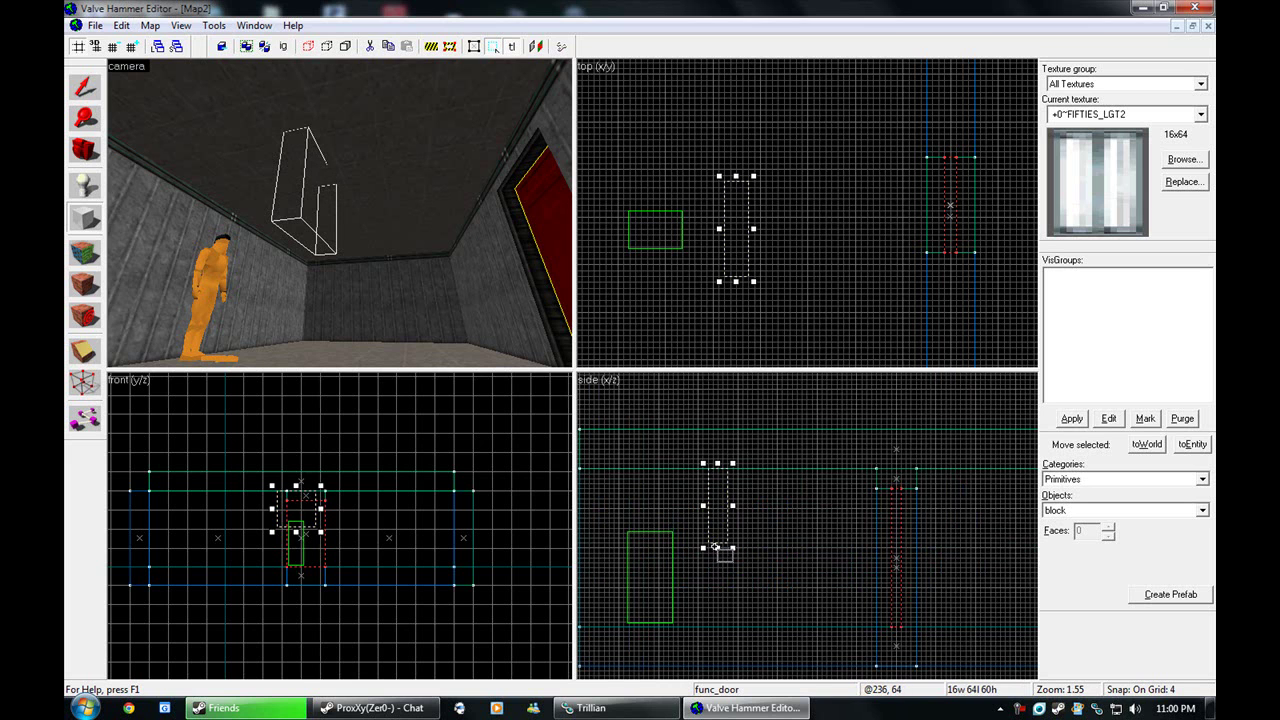
drag(718, 547, 738, 483)
key(Escape)
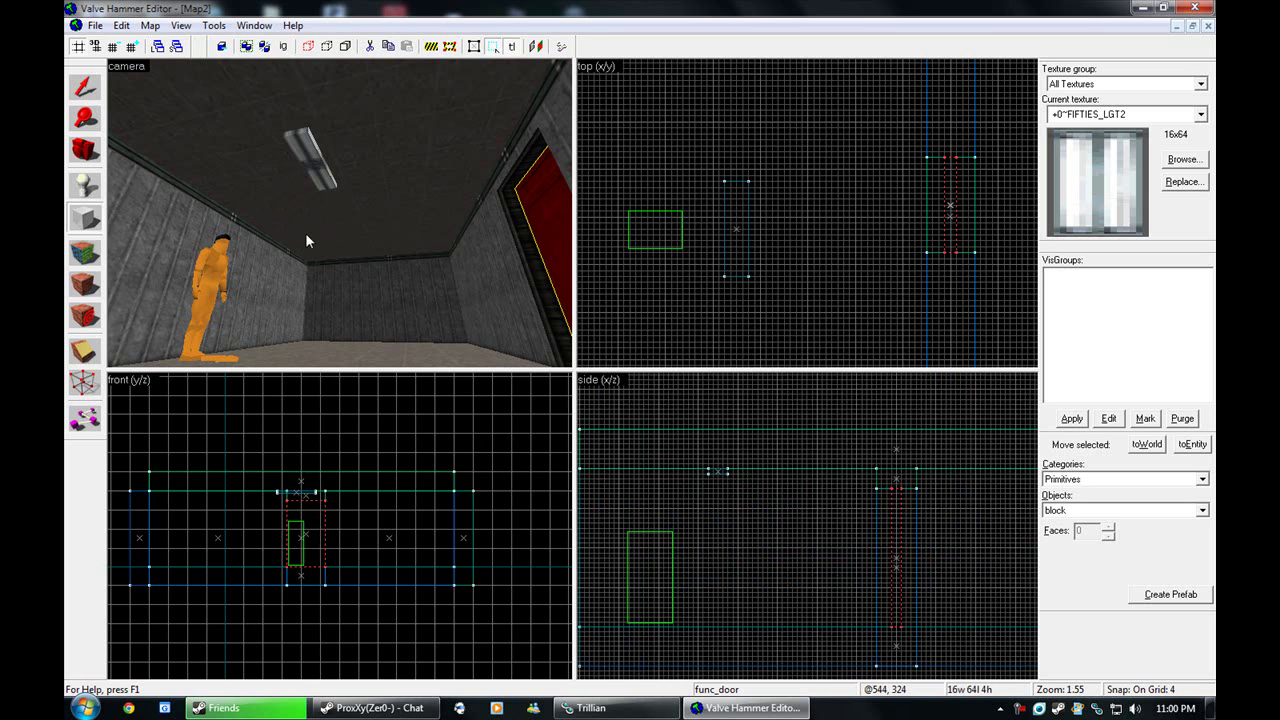
Find the metal_a_01 texture by filtering for metal and apply it to a long side face of the ceiling light fixture
click(84, 255)
click(309, 145)
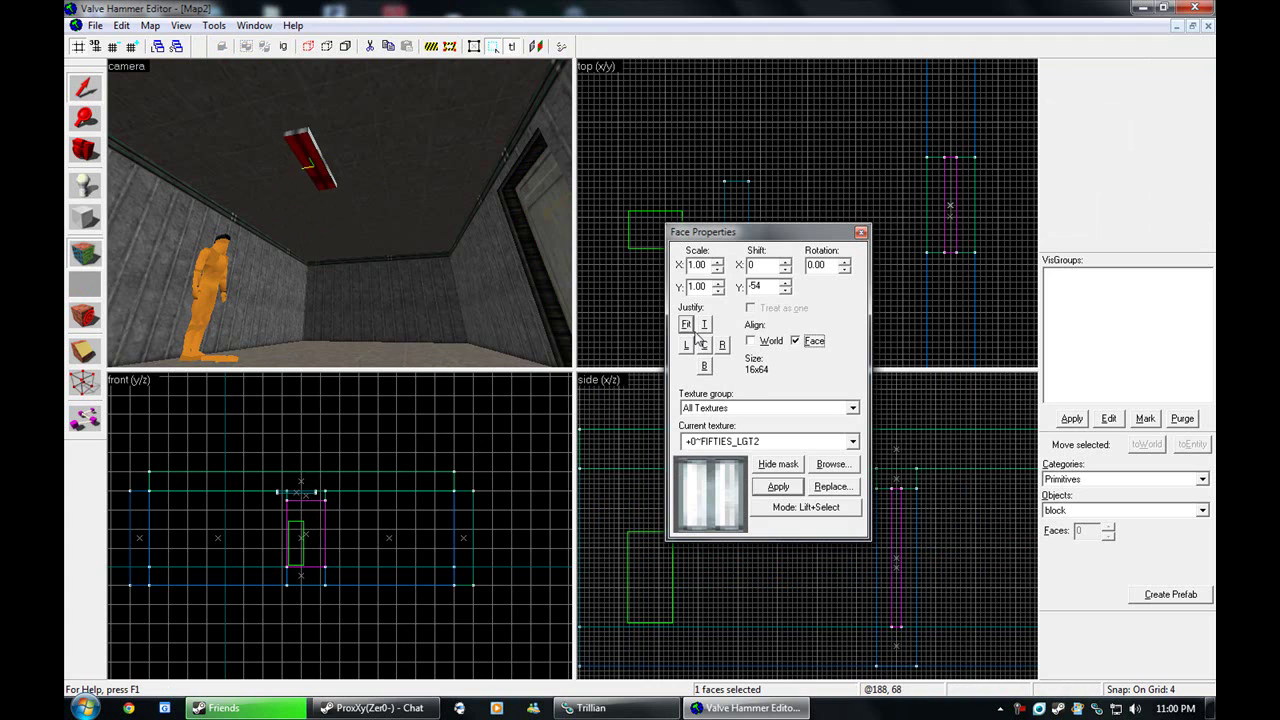
key(z)
key(w)
key(z)
click(340, 213)
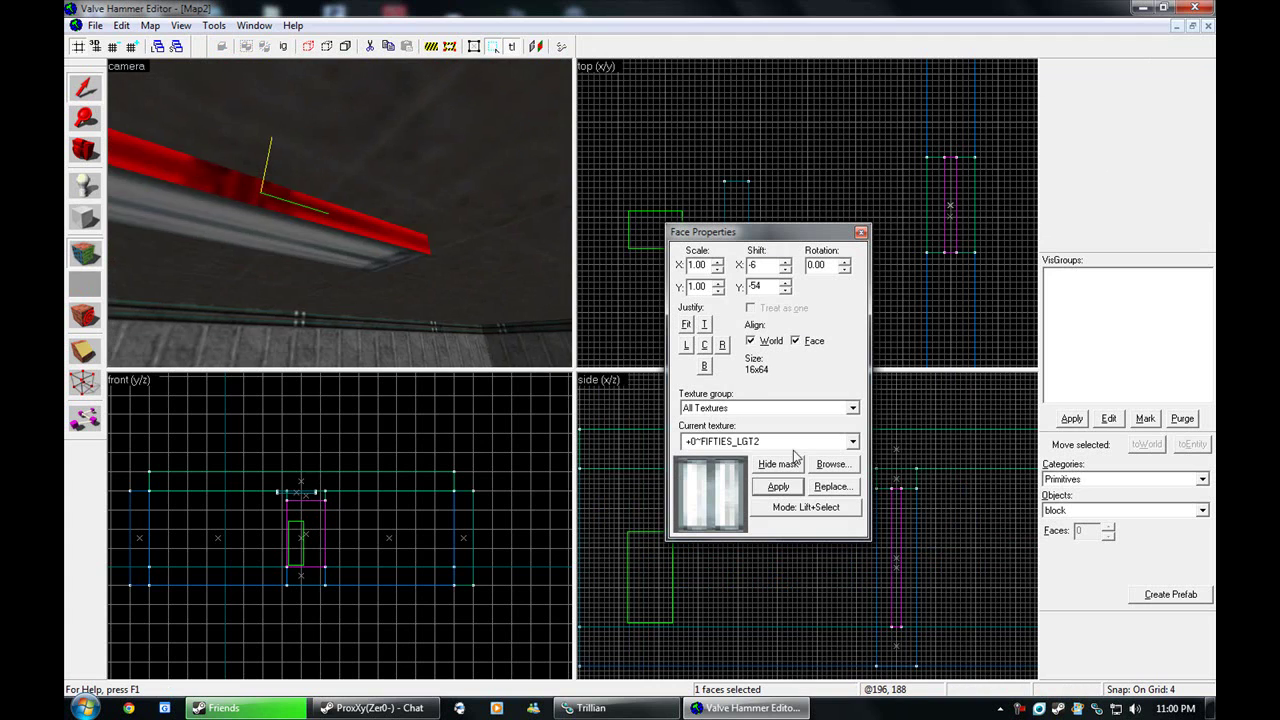
click(842, 462)
click(830, 465)
text(meta)
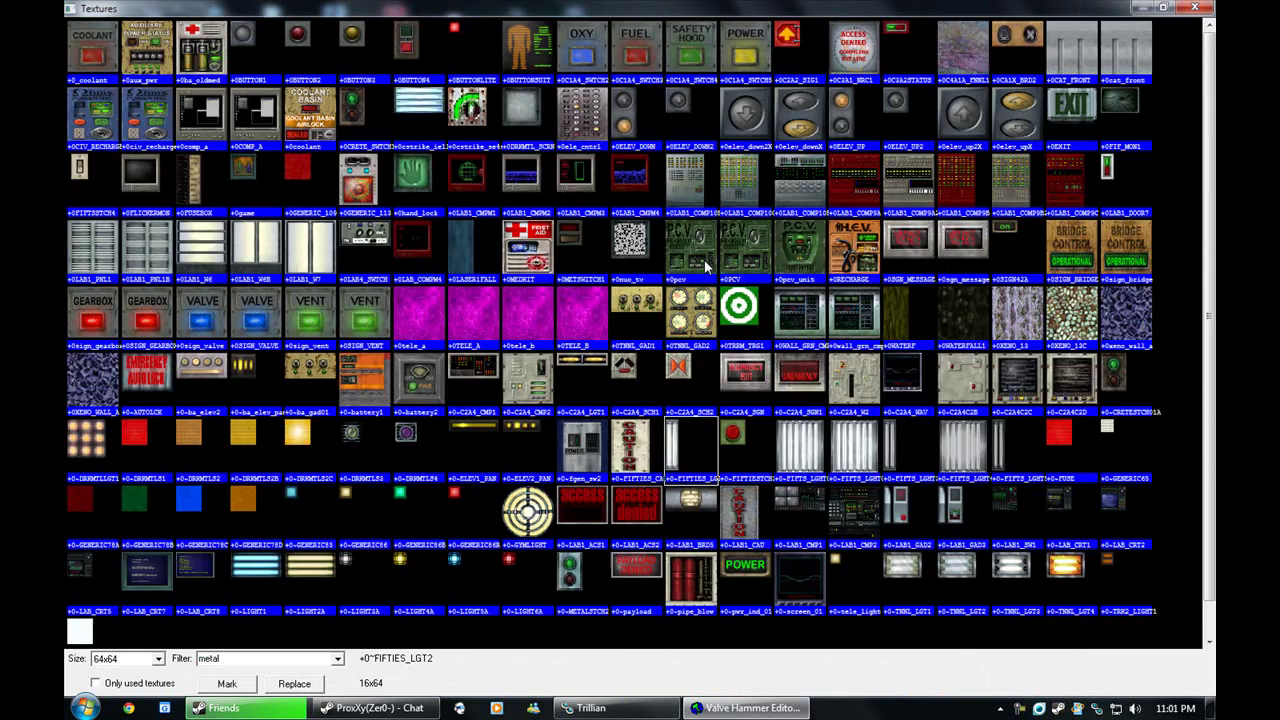
text(l)
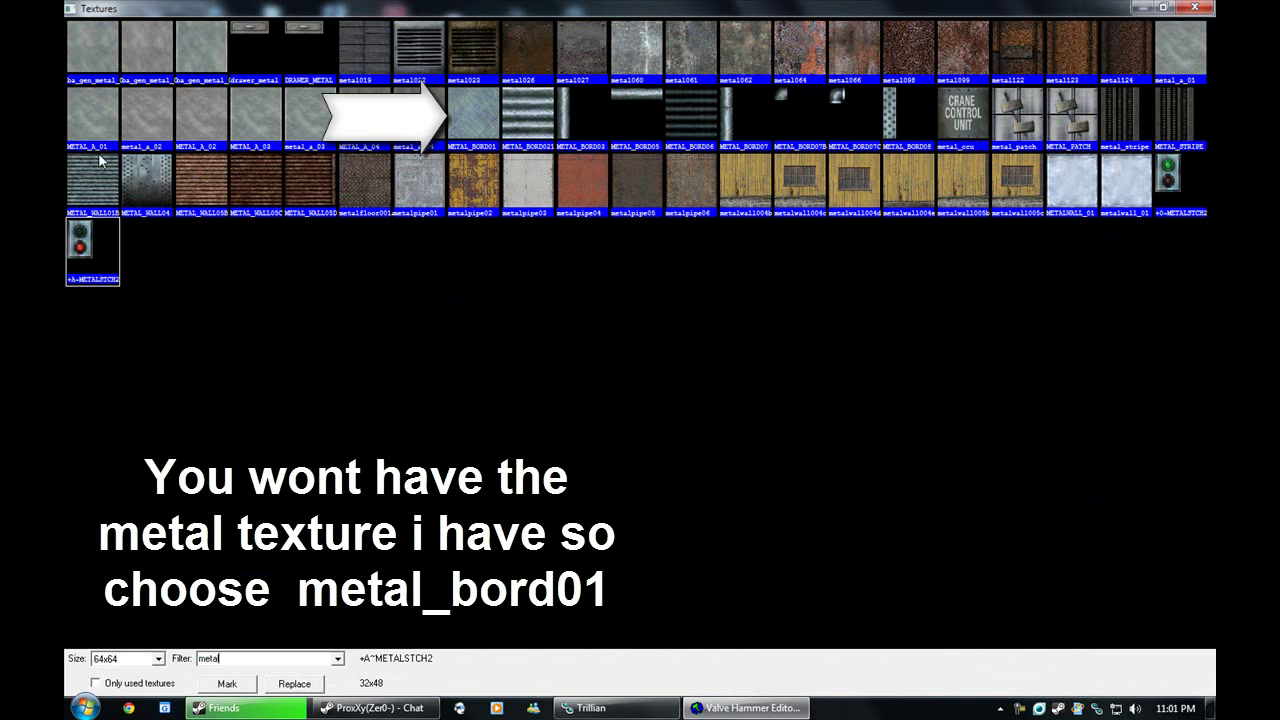
double_click(1190, 62)
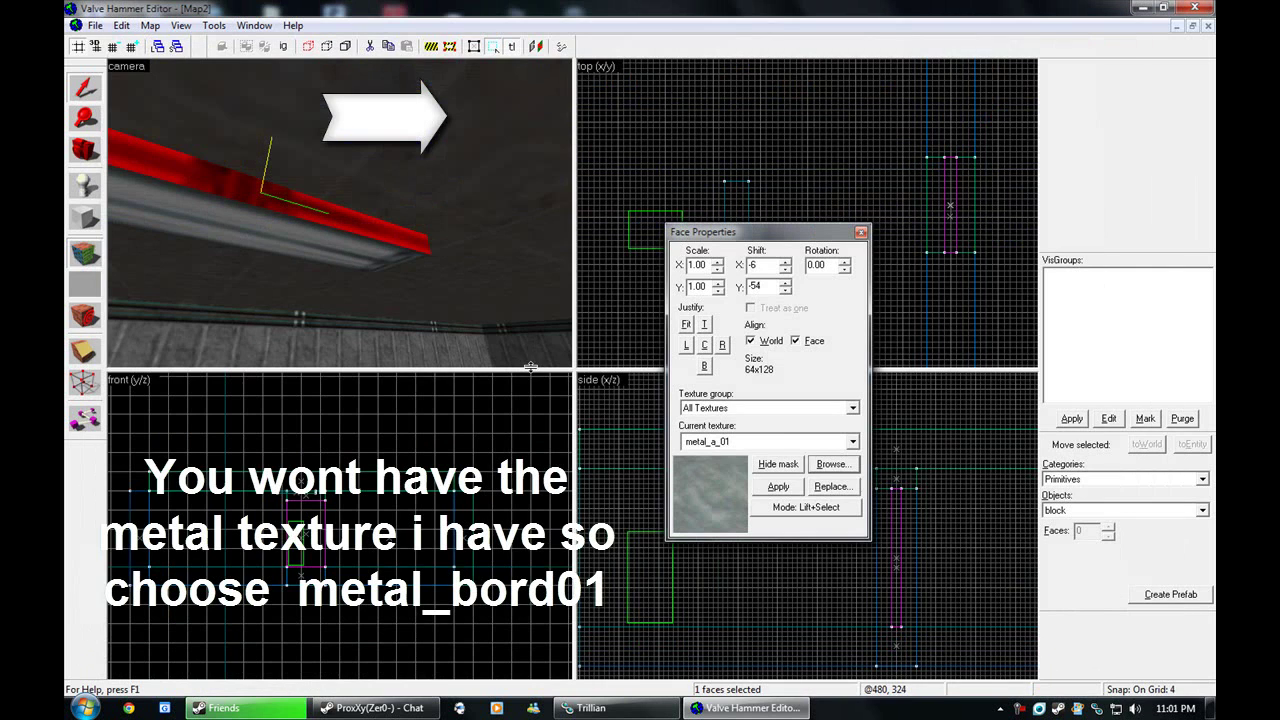
click(784, 486)
Apply metal_a_01 to the remaining side faces of the light fixture and finish editing faces
click(243, 302)
key(z)
key(s)
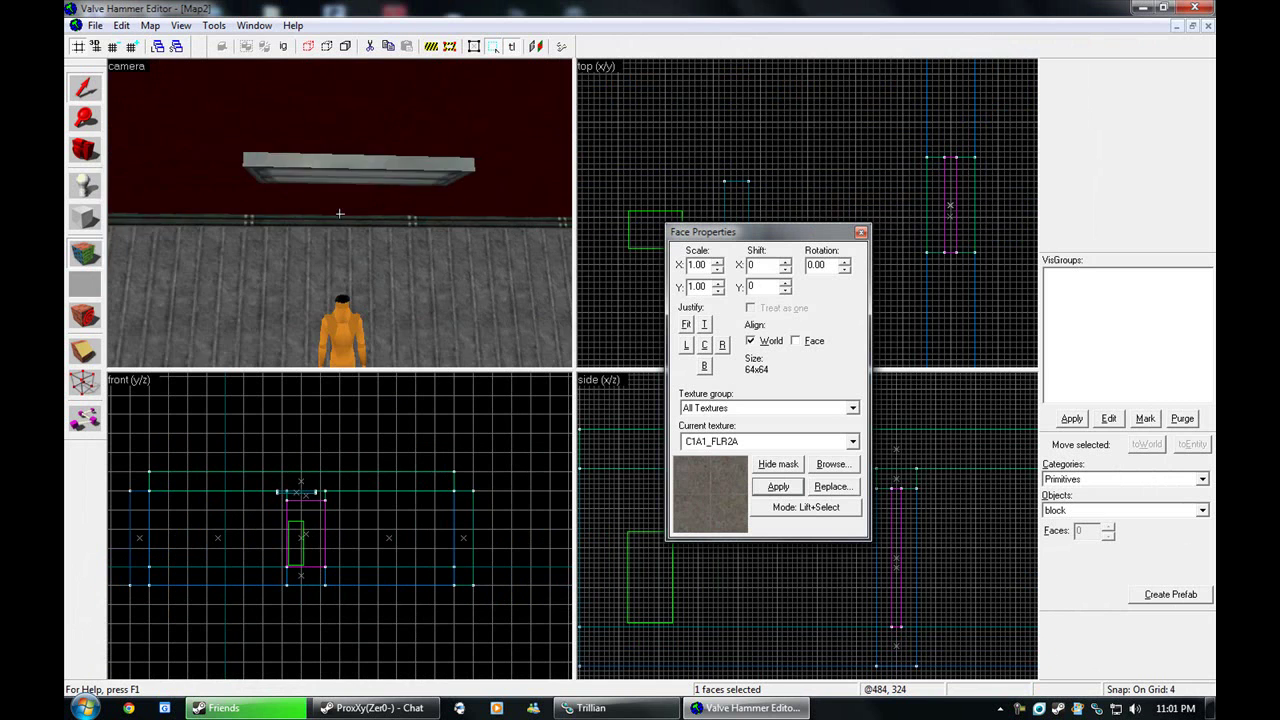
key(z)
click(95, 252)
key(z)
click(339, 213)
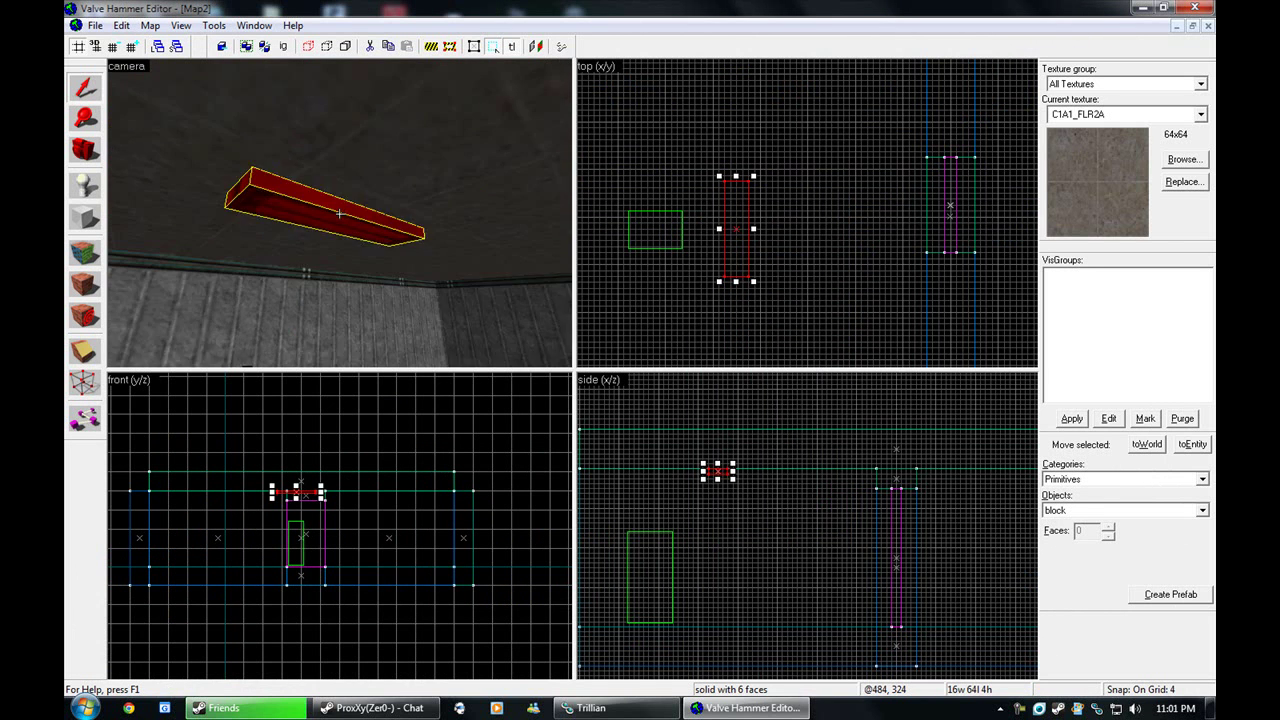
key(shift+a)
click(339, 213)
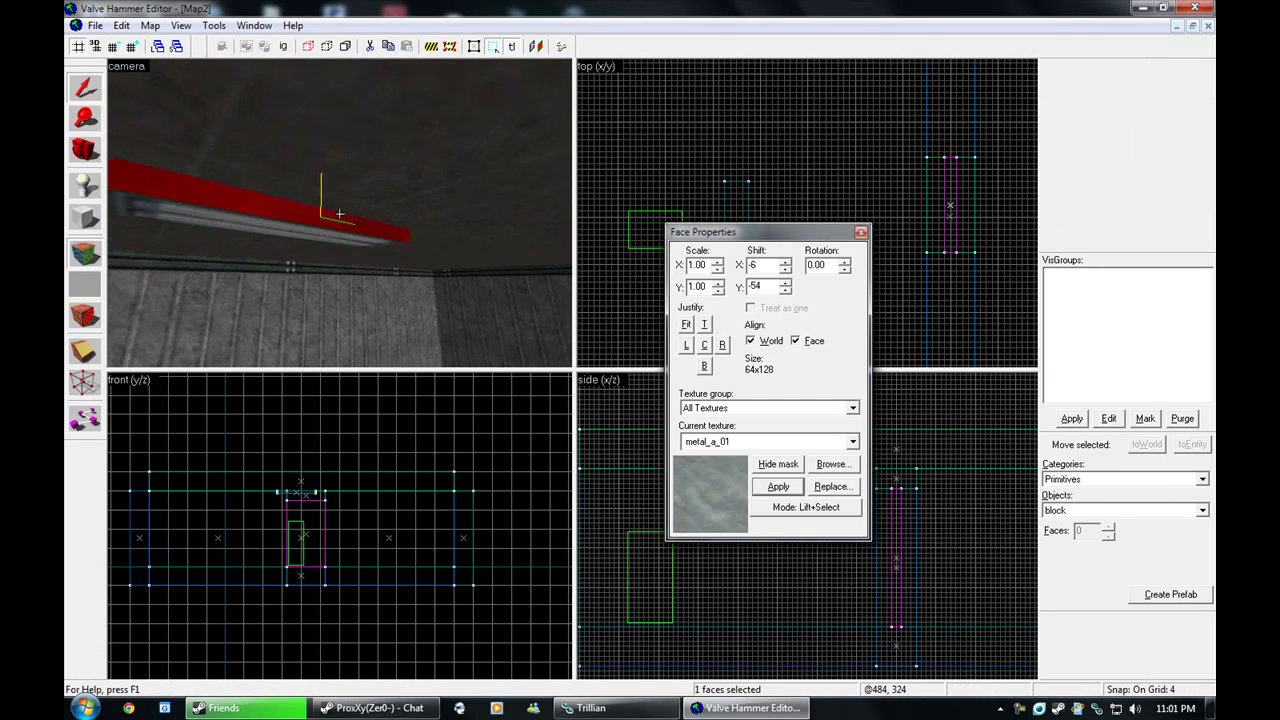
right_click(339, 213)
key(a)
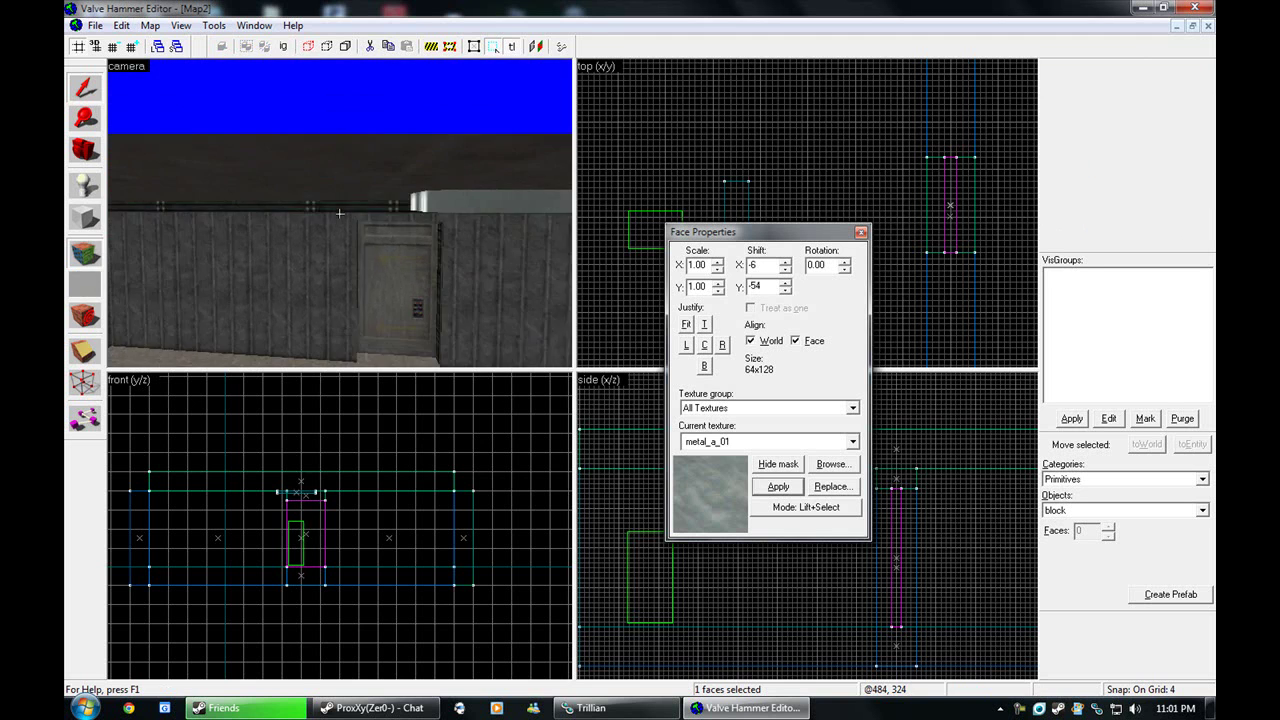
key(z)
click(858, 232)
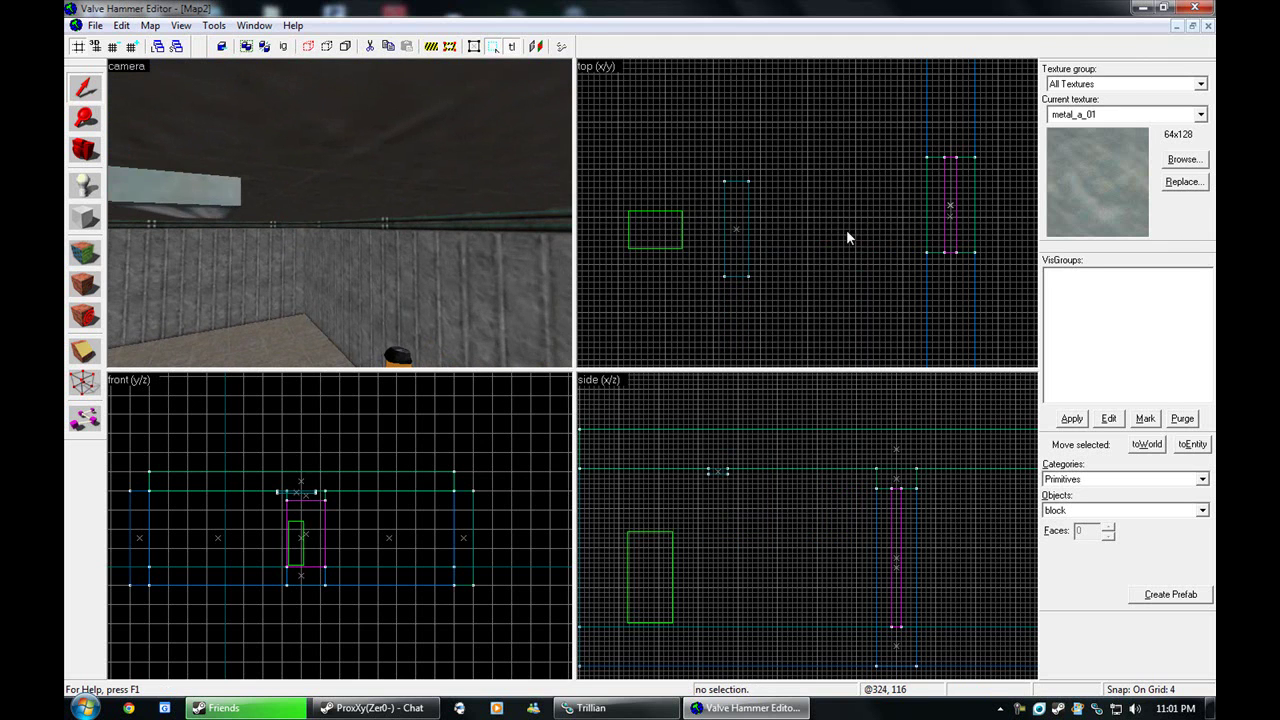
Clone the ceiling light fixture so that each side of the dividing wall has two fixtures, one near each end
click(193, 200)
scroll(760, 236, down, 5)
drag(749, 232, 878, 162)
shift+drag(878, 160, 880, 315)
drag(750, 234, 751, 303)
key(z)
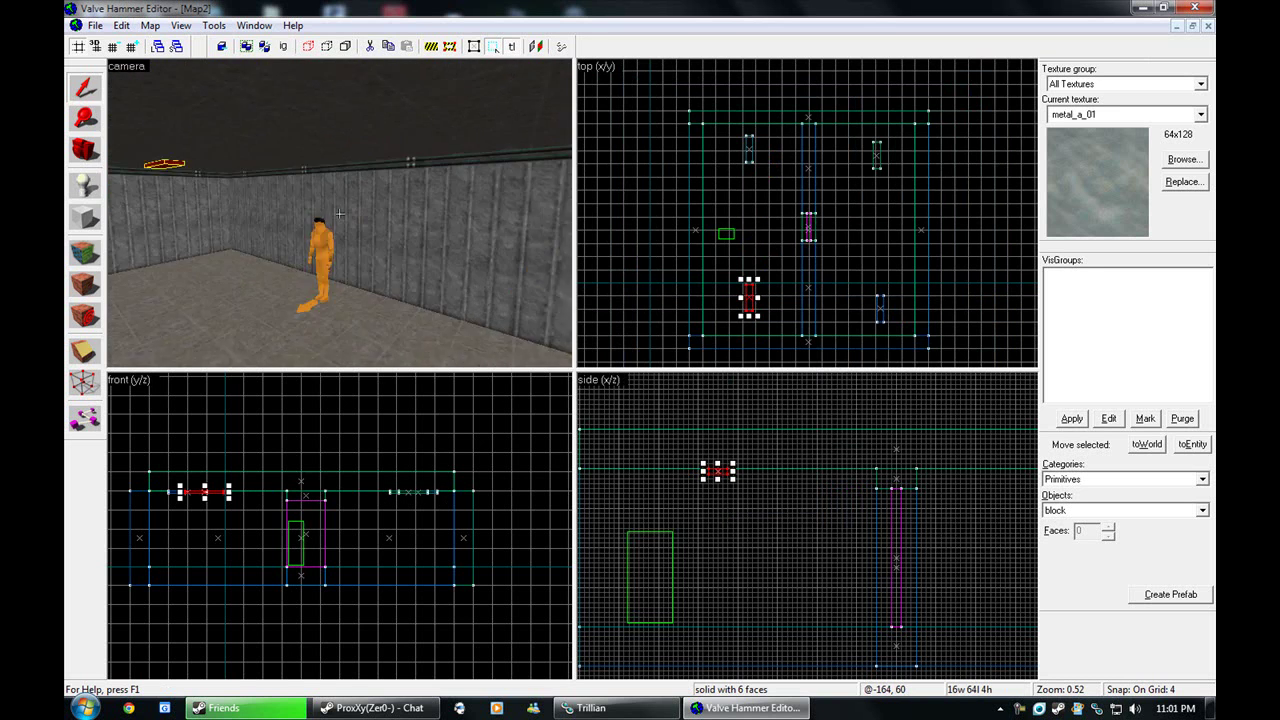
key(w)
drag(339, 213, 339, 213)
click(339, 213)
key(s)
key(w)
Save the map as doortutorial in the hammer maps folder under My Documents
click(95, 25)
click(174, 107)
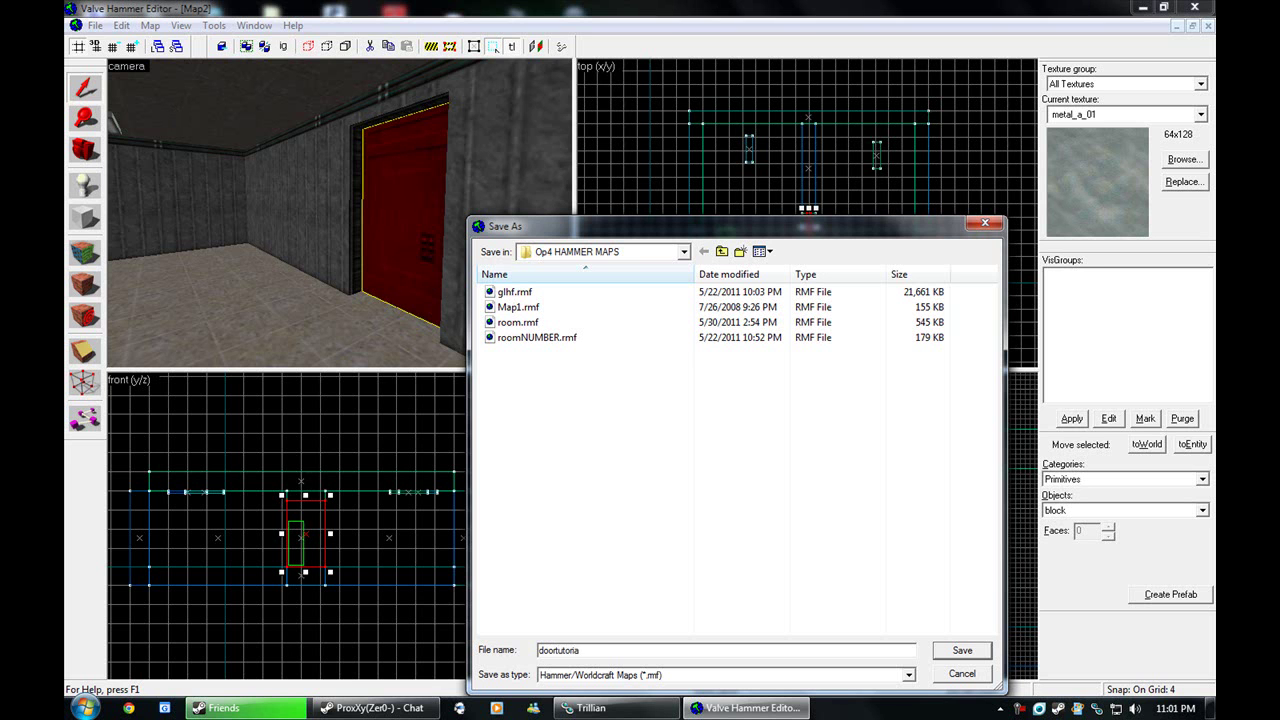
click(721, 251)
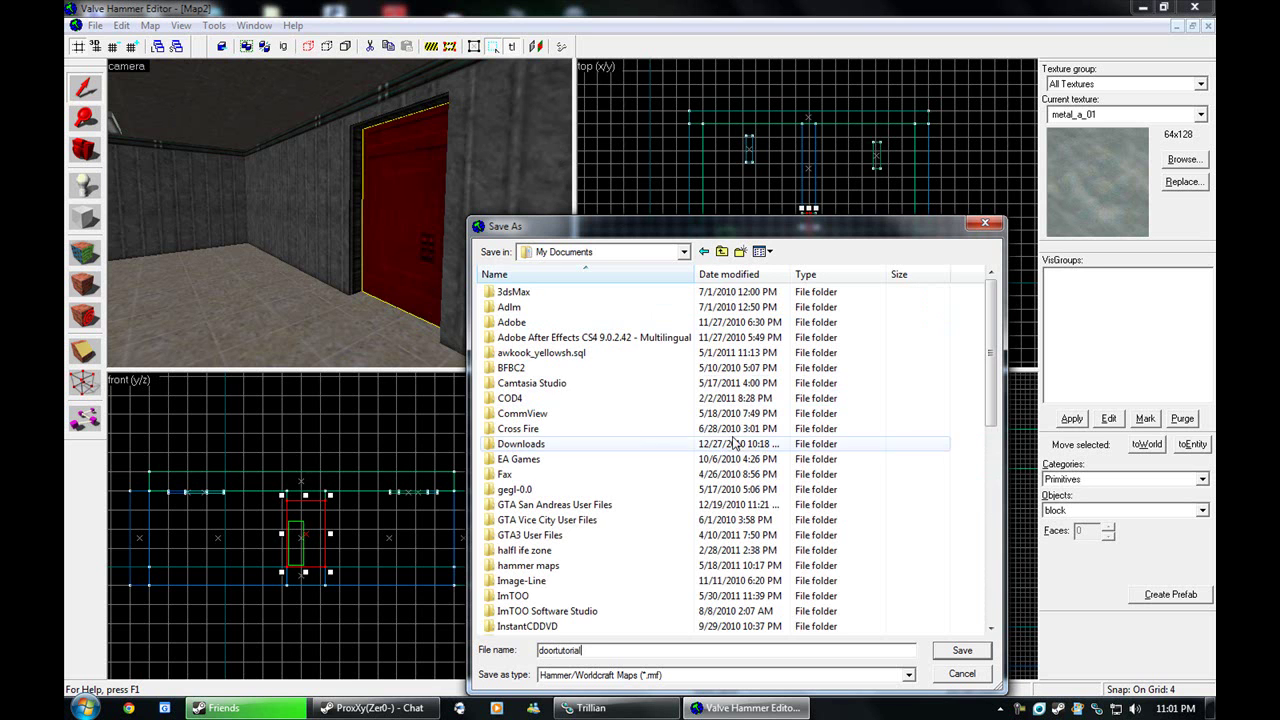
click(549, 566)
double_click(549, 566)
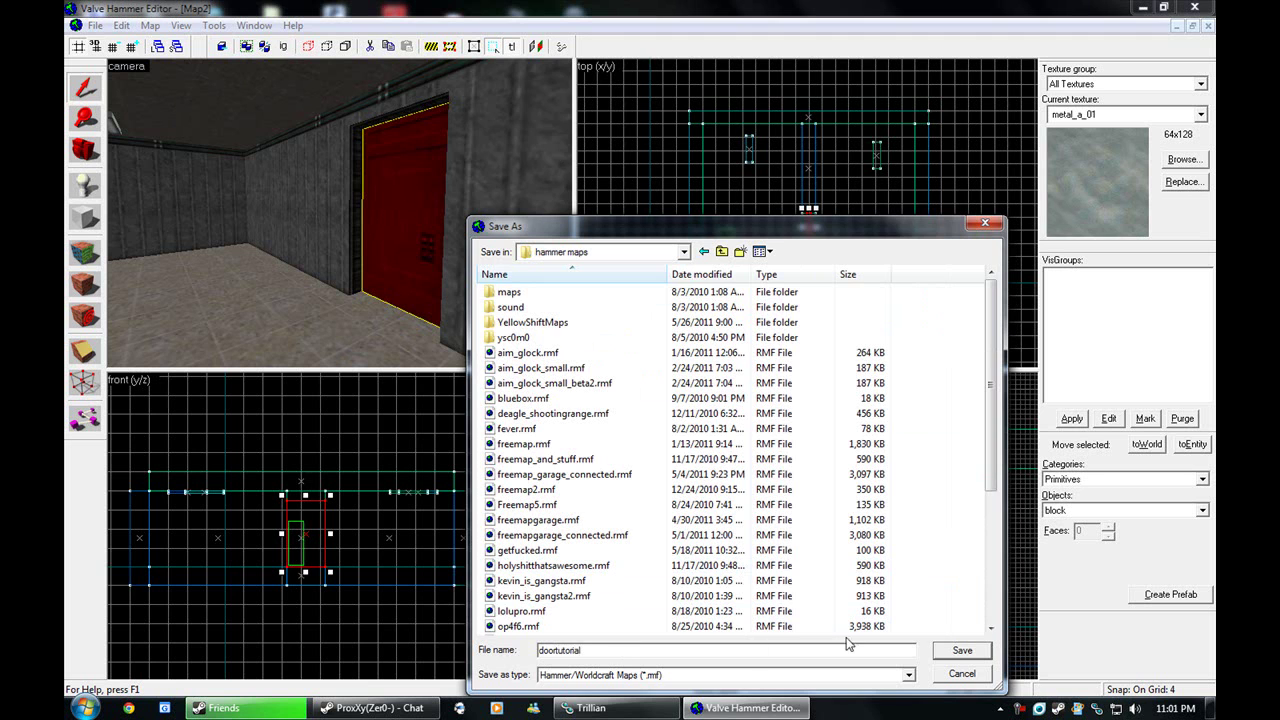
click(945, 649)
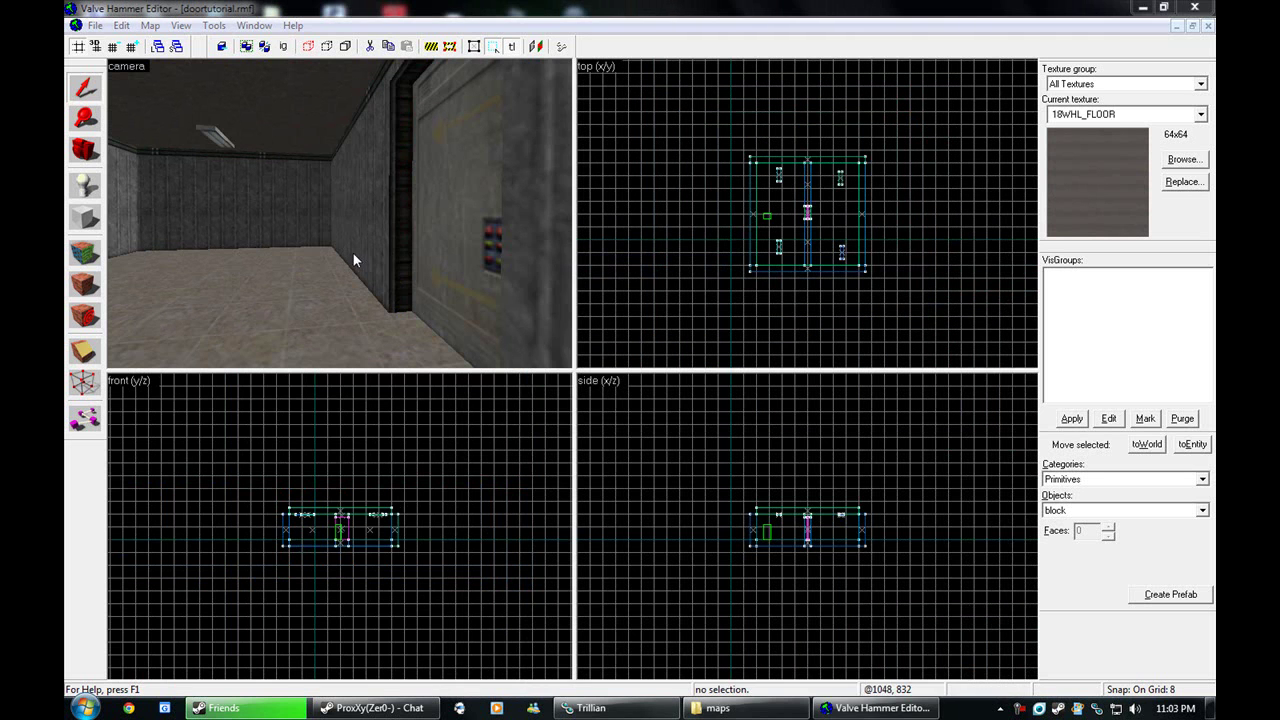
Compile the map with normal CSG, BSP, VIS and RAD without launching the game, and close the compile log
click(353, 253)
click(562, 47)
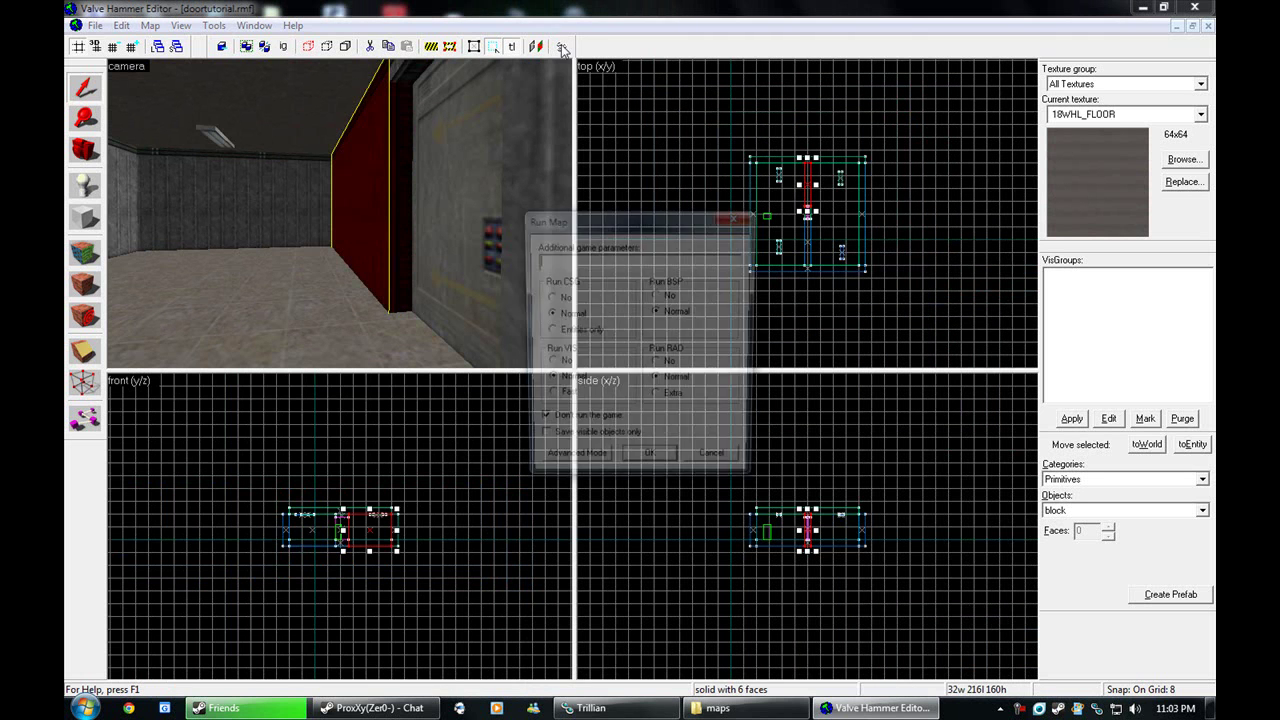
click(650, 466)
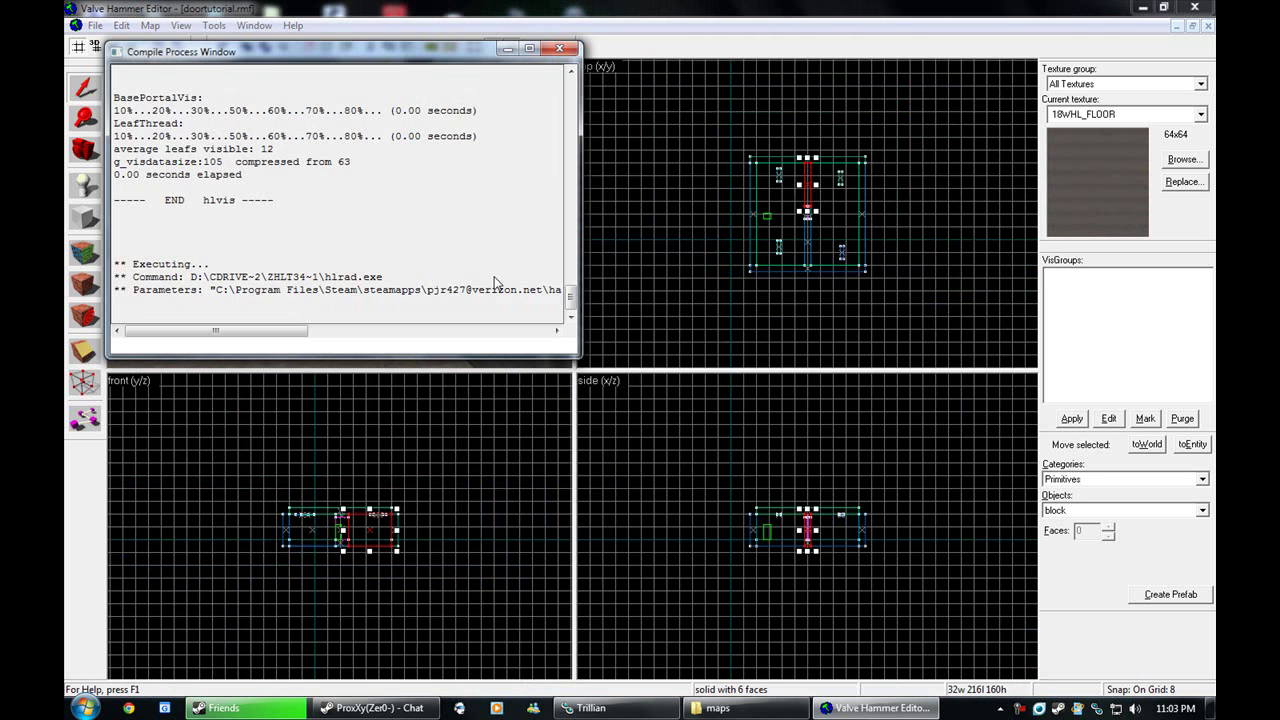
click(561, 50)
key(z)
key(s)
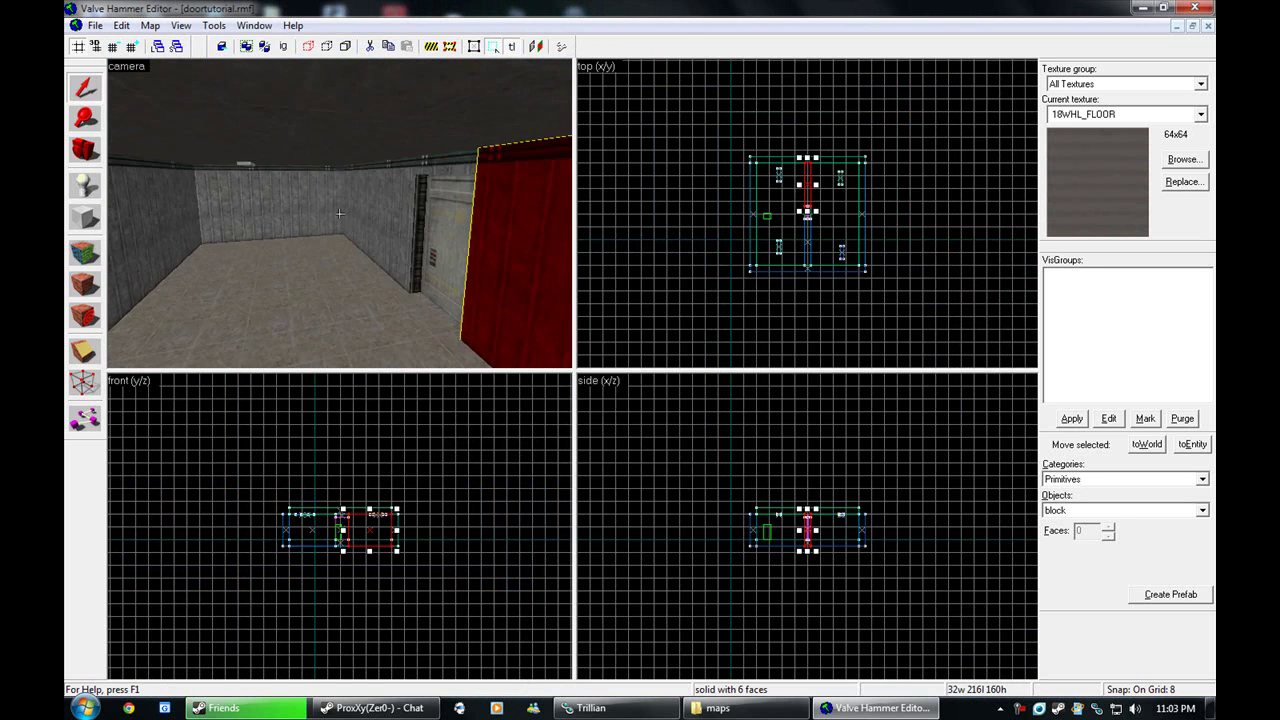
key(z)
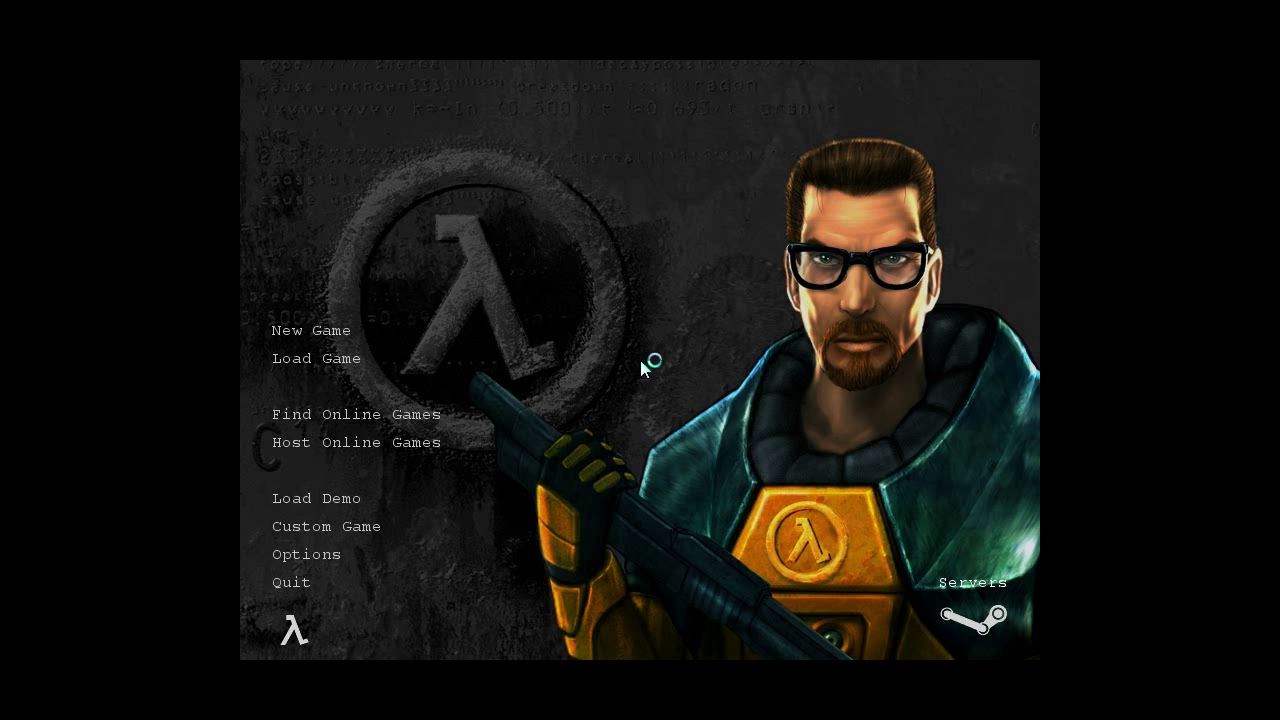
Switch to Half-Life, load the doortutorial map with the console's map command, and walk up to the door to test it
key(grave)
text(map )
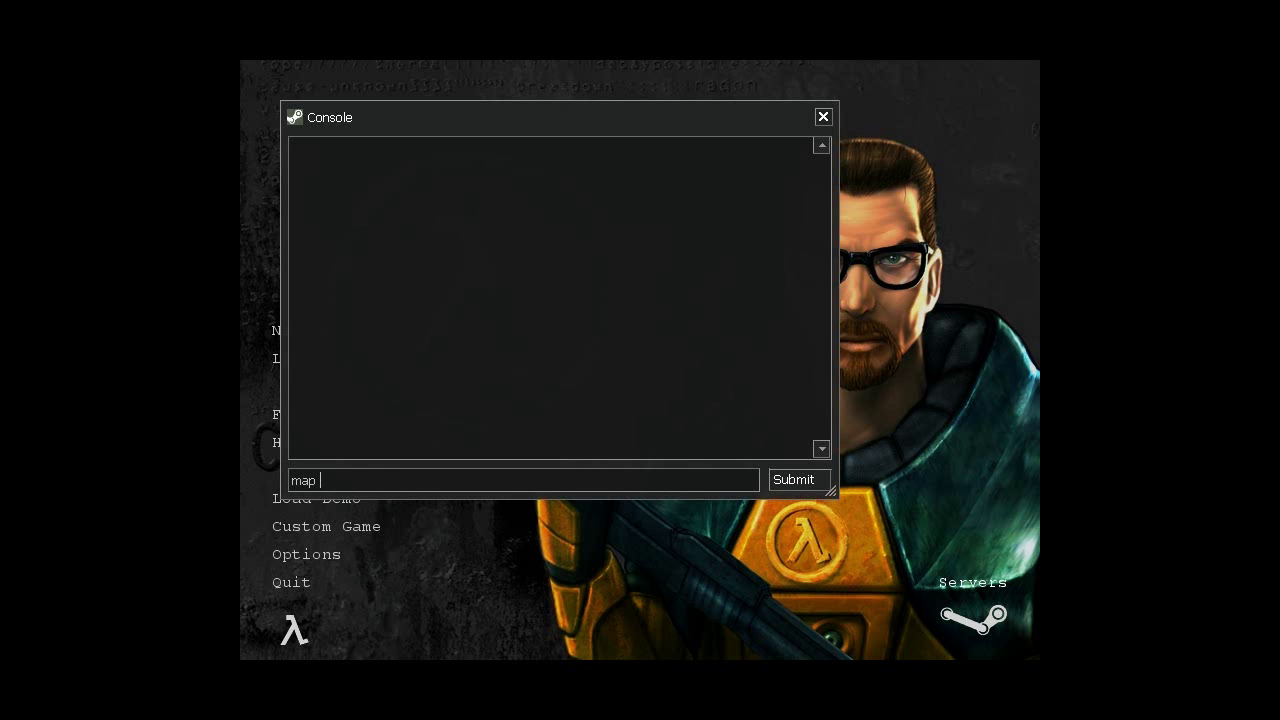
text(doortutor)
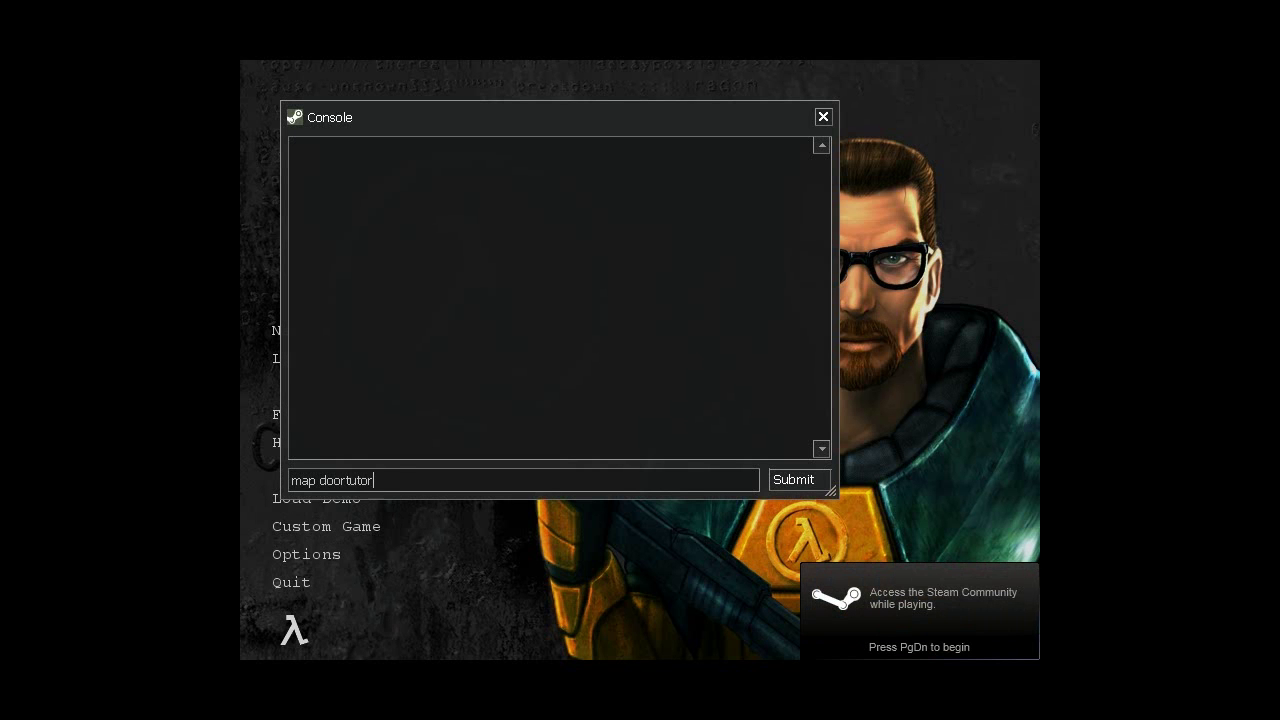
key(Return)
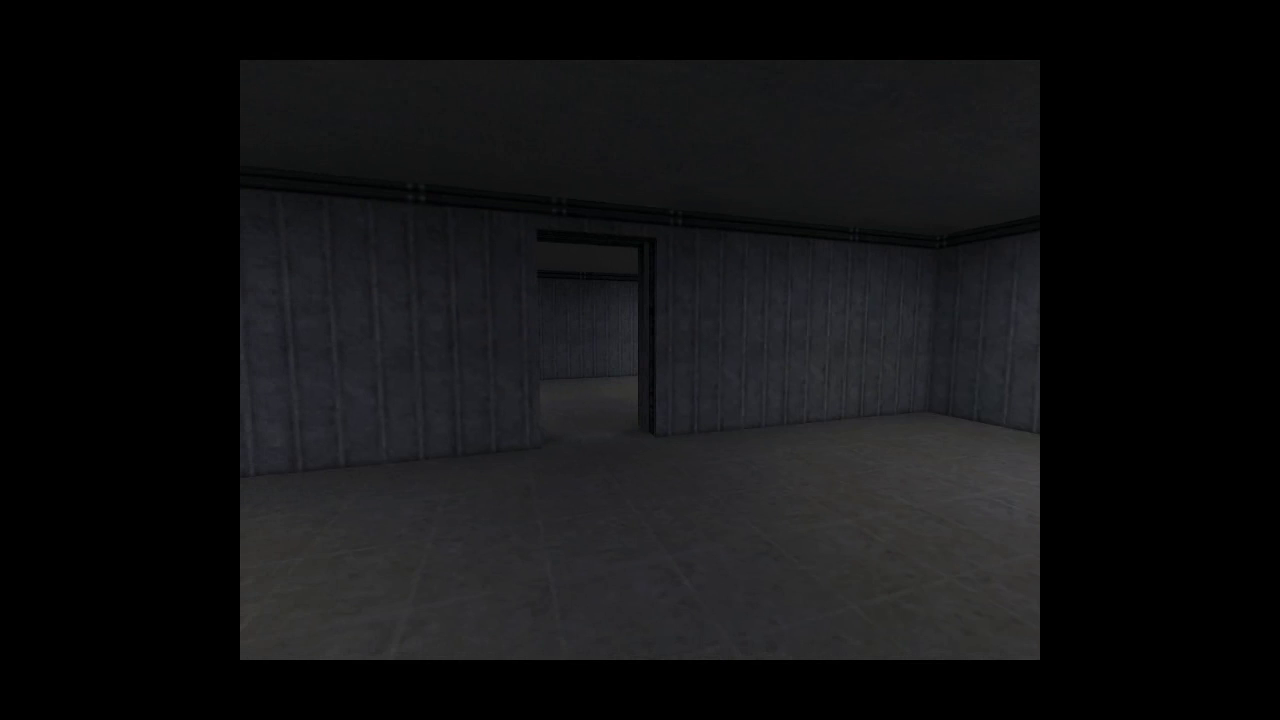
key(w)
key(s)
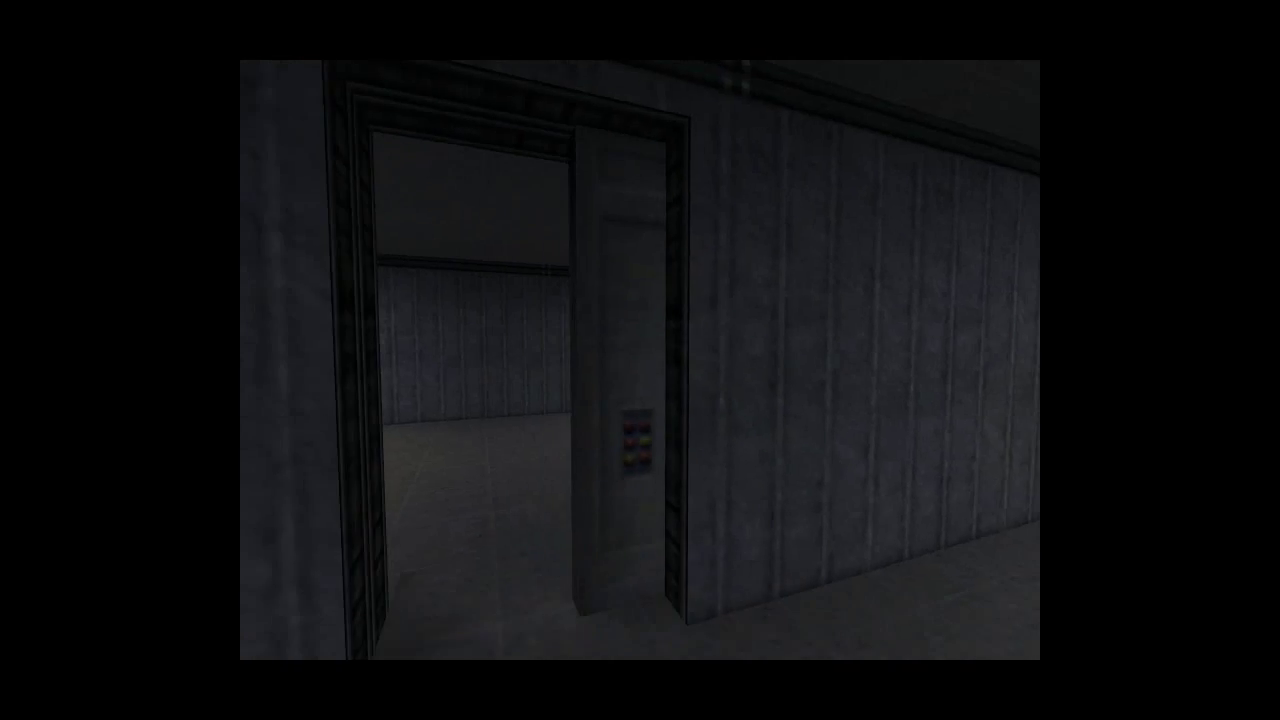